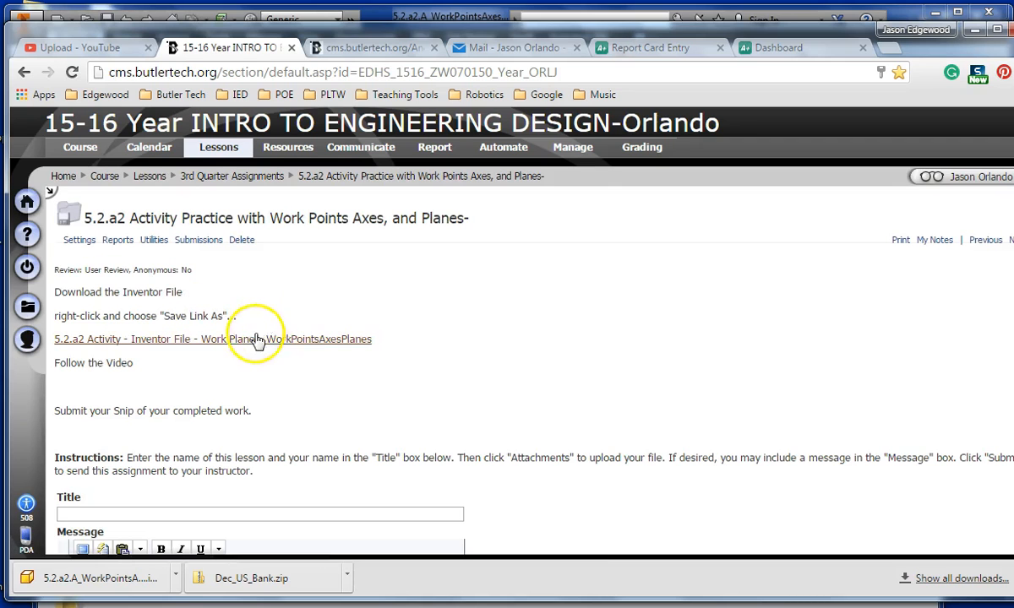
Open the Work Planes Inventor file activity and start saving the linked 5.2.a2.A_WorkPointsAxesPlanes_3D_Shape_f.ipt file
click(207, 340)
mouse_move(192, 289)
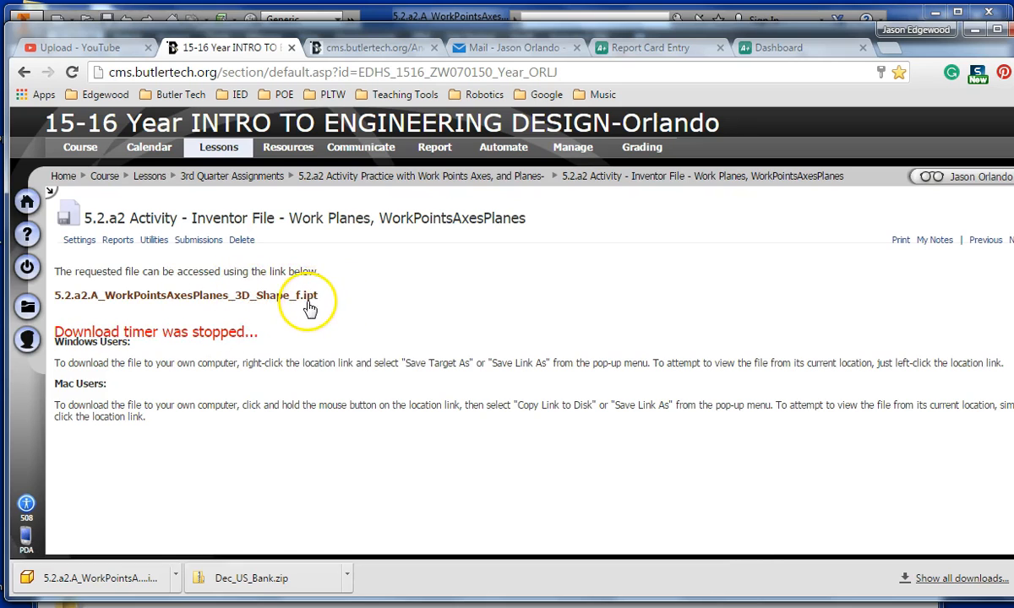
right_click(276, 299)
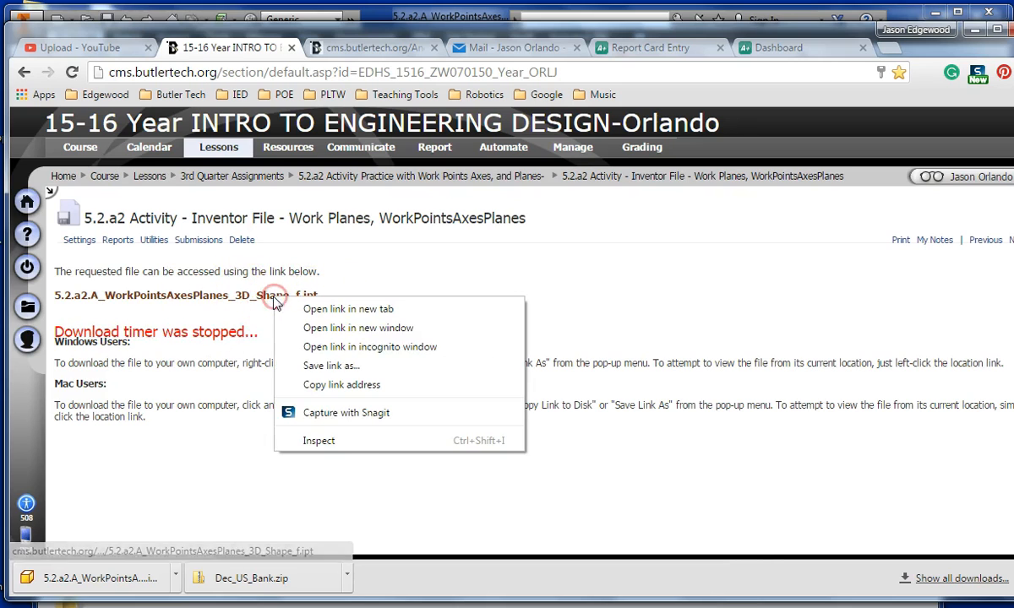
click(331, 365)
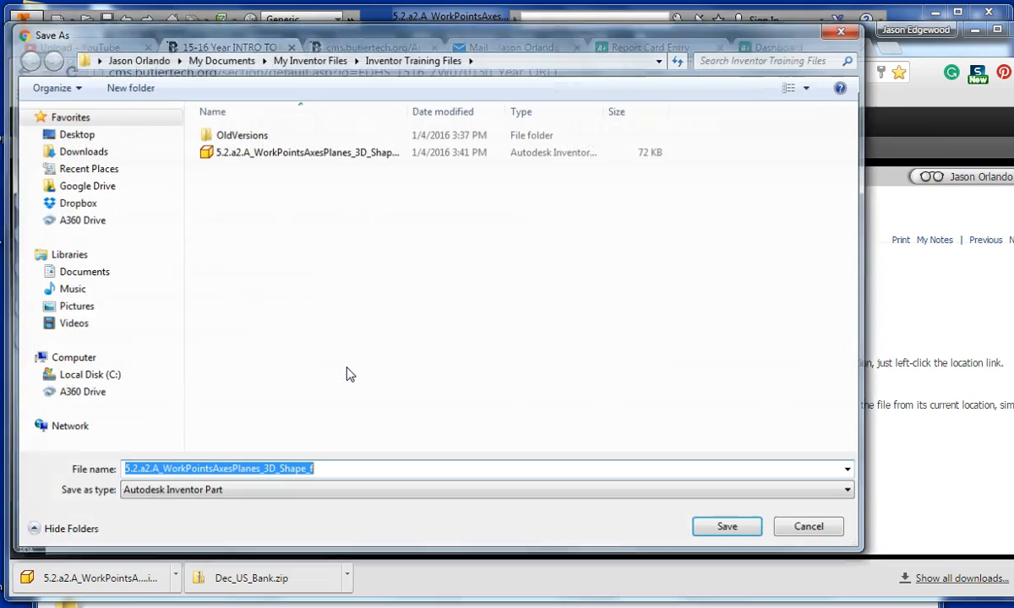
Browse to the Inventor Training Files folder inside My Inventor Files in the Documents library as the save location
click(211, 55)
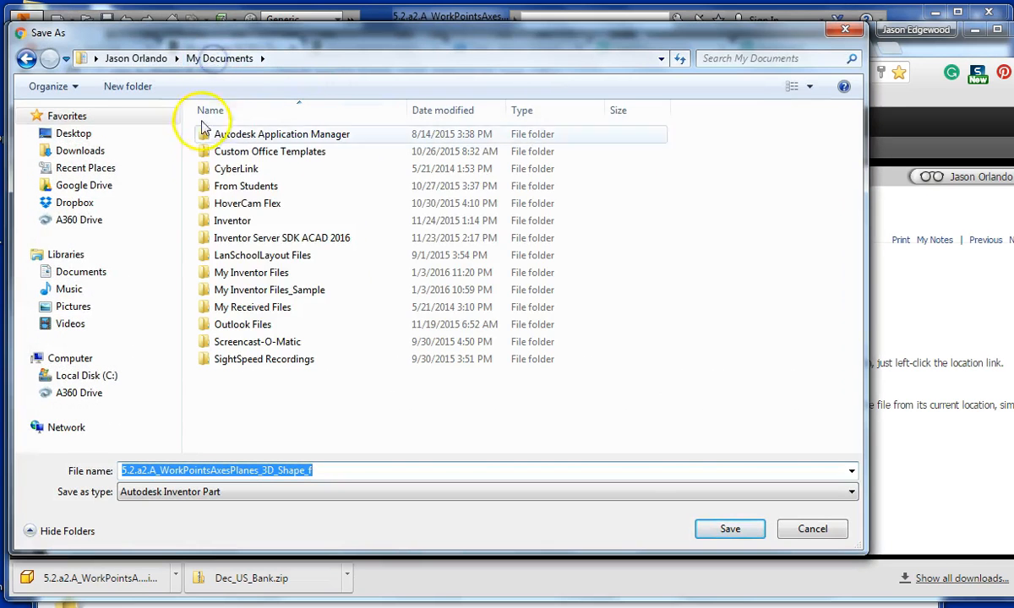
click(78, 272)
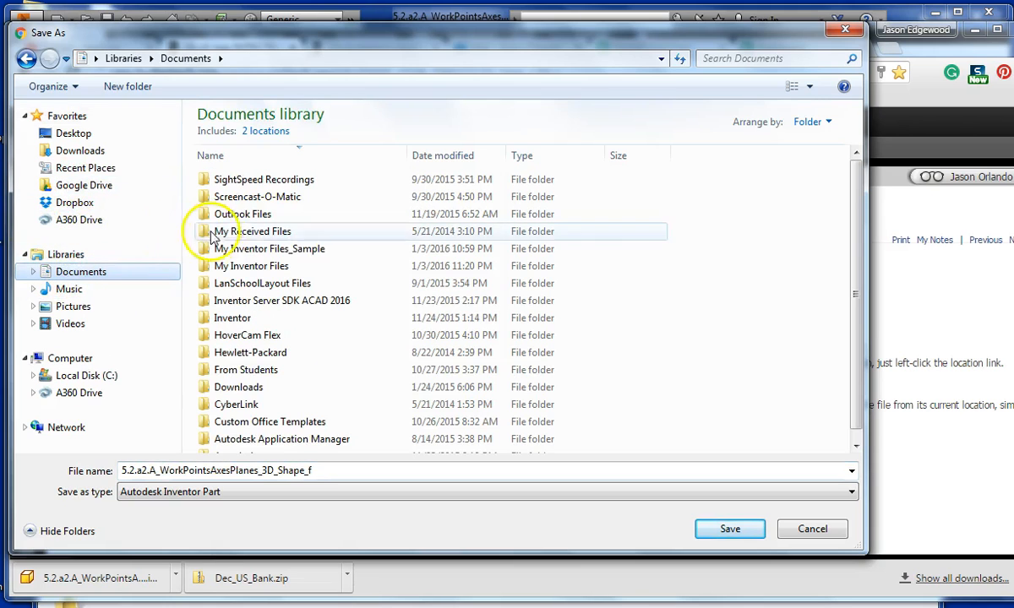
double_click(257, 267)
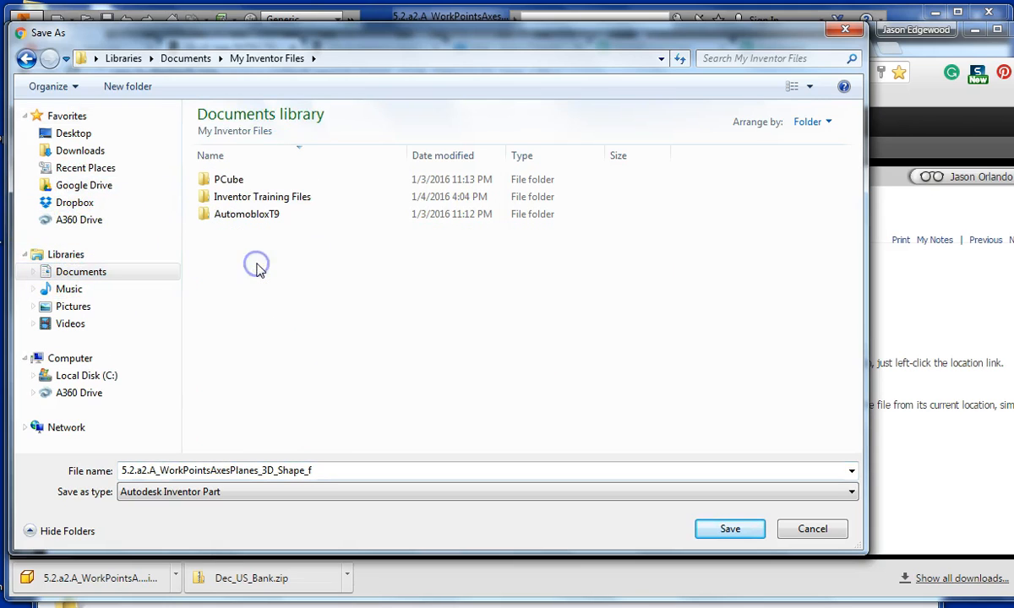
double_click(256, 196)
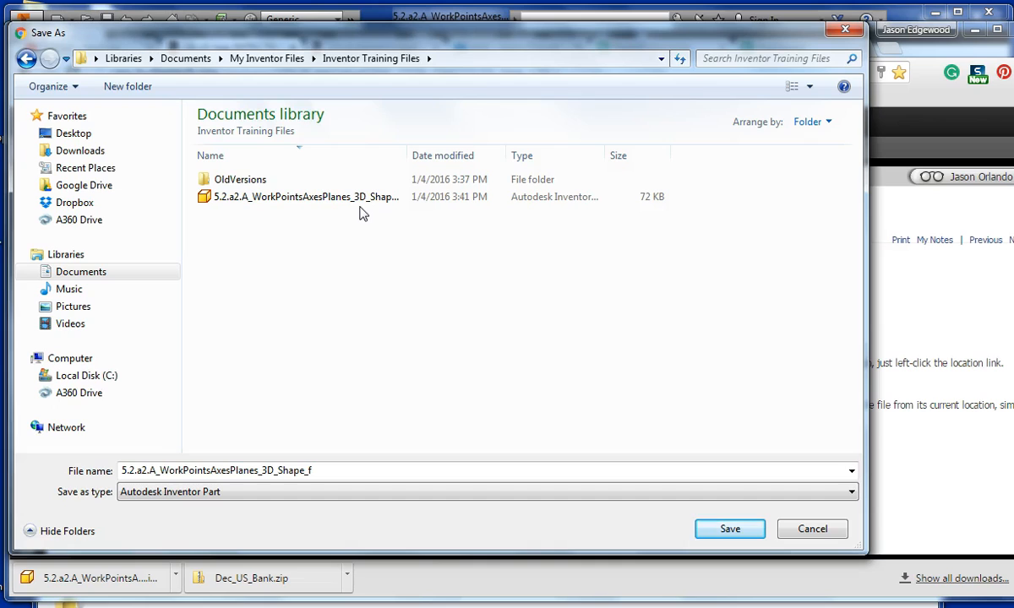
Append an underscore plus the student's last name and first initial to the file name, and cancel the save
click(325, 470)
click(331, 469)
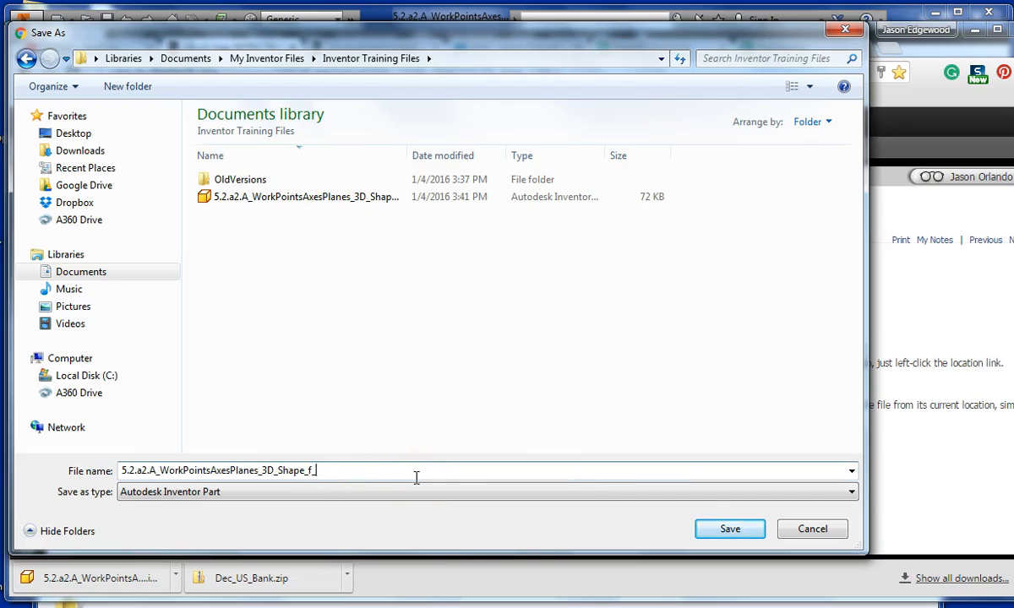
text(_f_OrlandoJ)
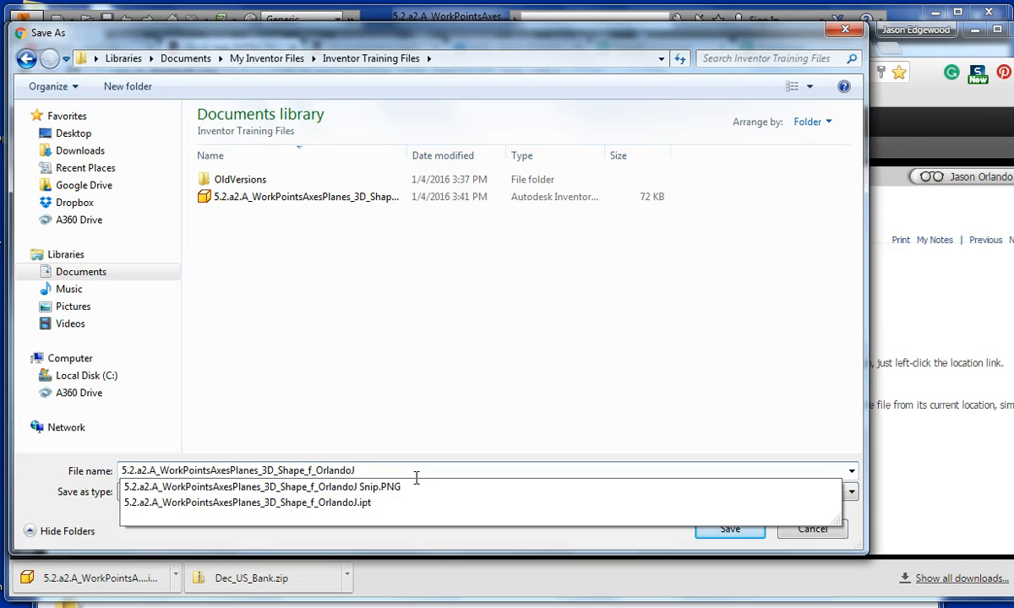
click(420, 502)
click(796, 524)
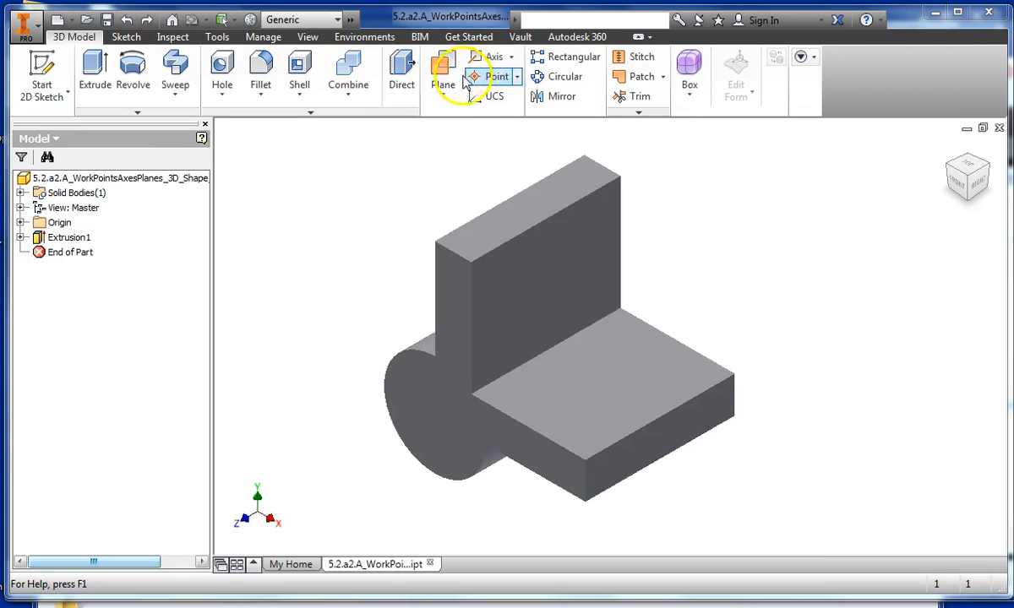
Start a new sketch on the upper face of the part's horizontal plate
click(401, 167)
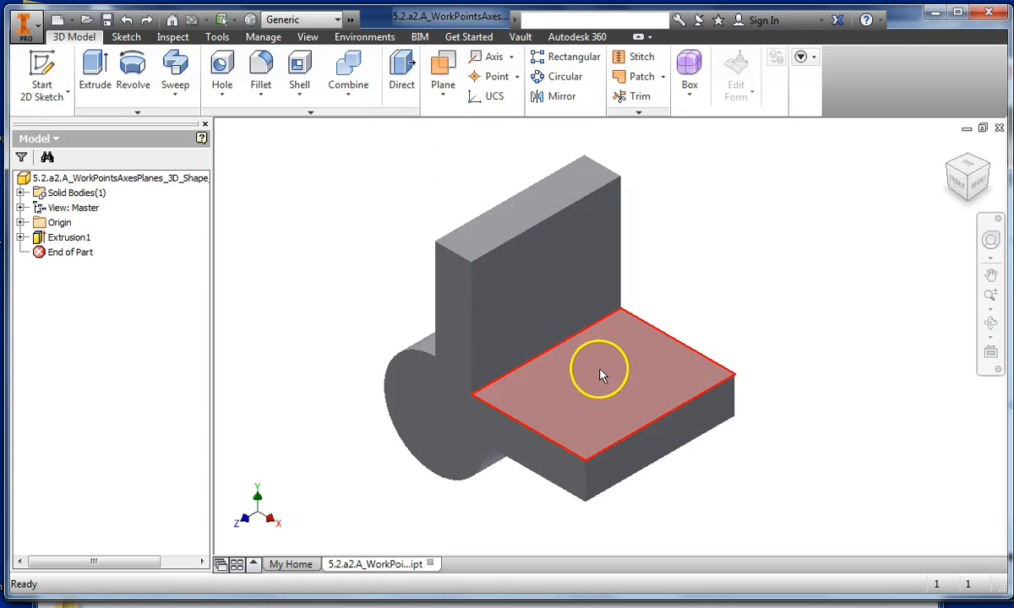
click(649, 401)
right_click(649, 401)
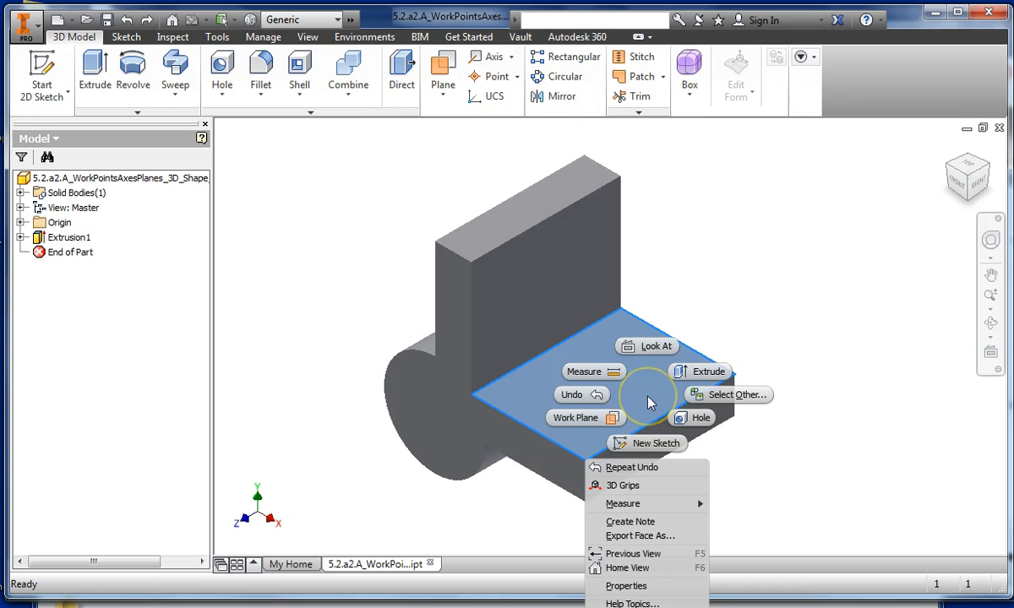
click(647, 445)
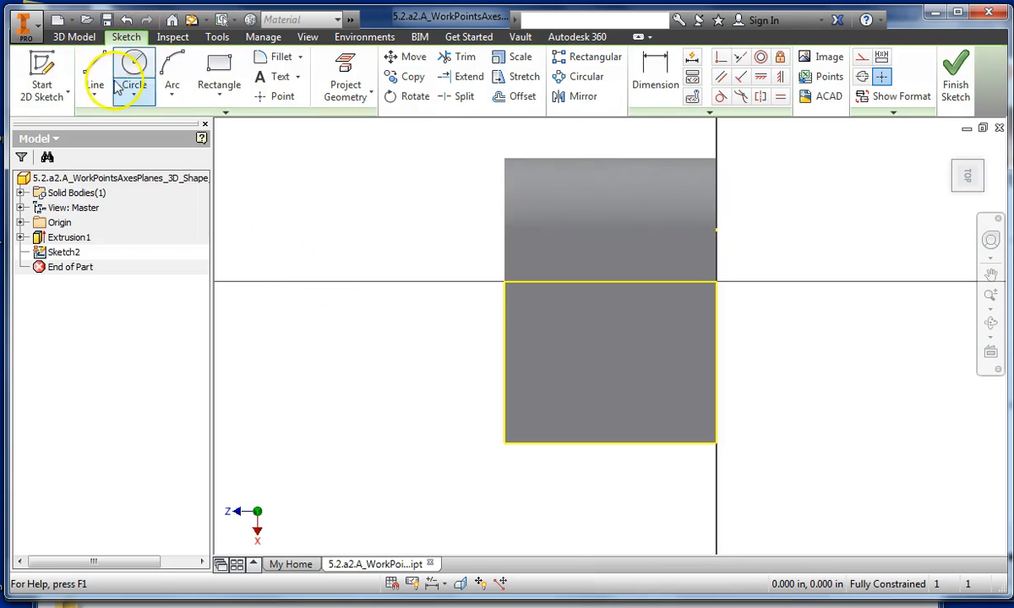
Place a sketch point on the plate face, about 3.9 in from the front side edge and 1.4 in from the outer edge
click(272, 98)
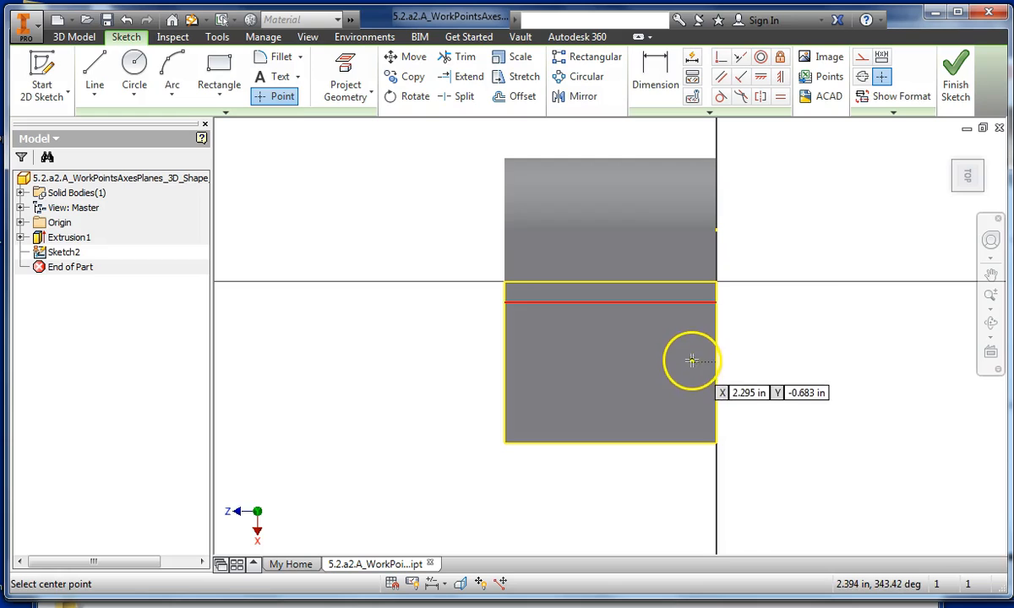
click(641, 395)
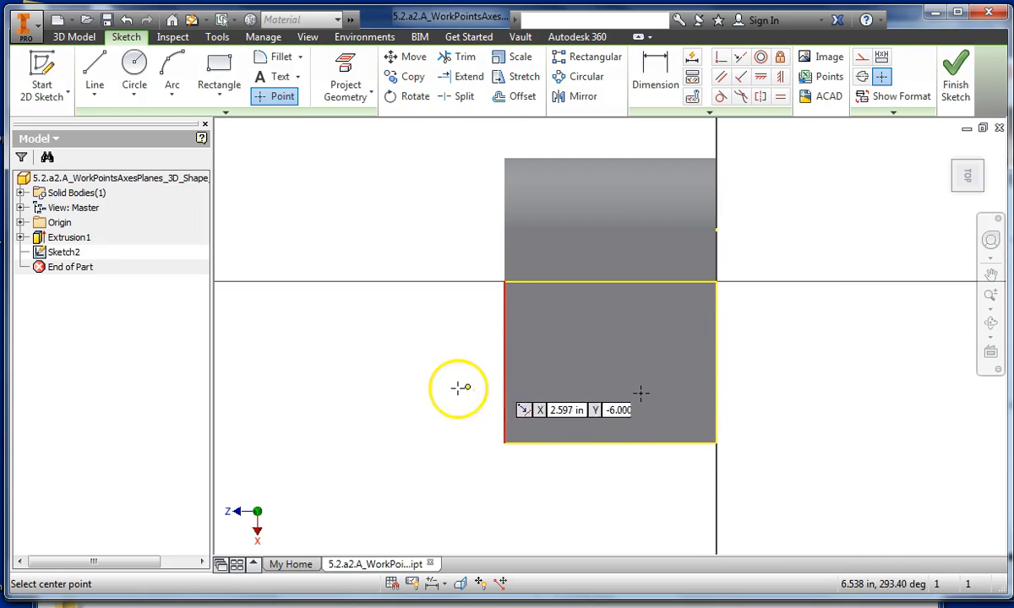
right_click(435, 319)
click(481, 316)
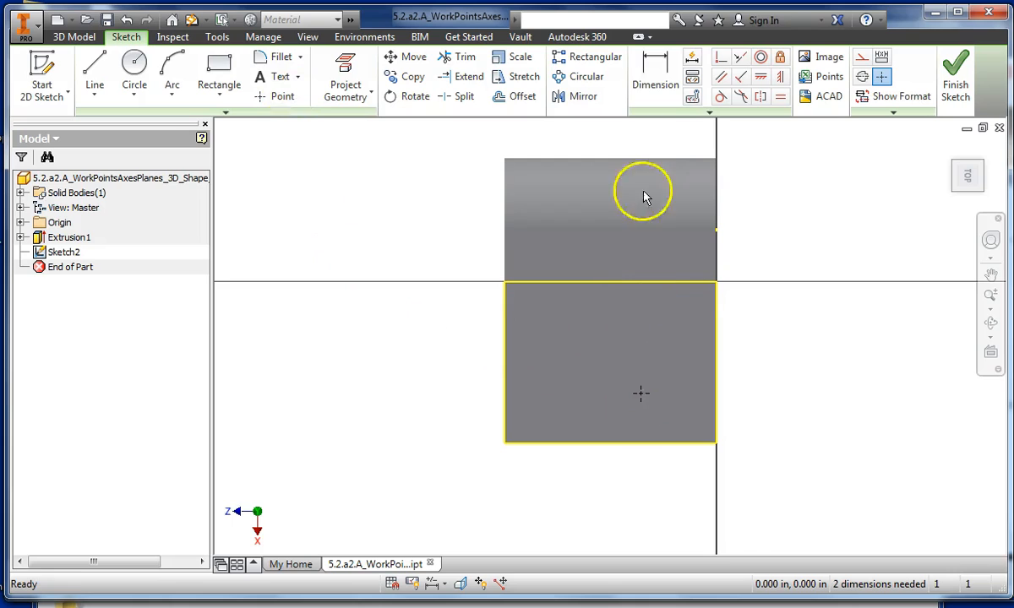
Dimension the point's horizontal distance from the plate's left vertical edge in the sketch and set it to 6.0 in
click(656, 85)
click(642, 397)
click(506, 407)
click(578, 504)
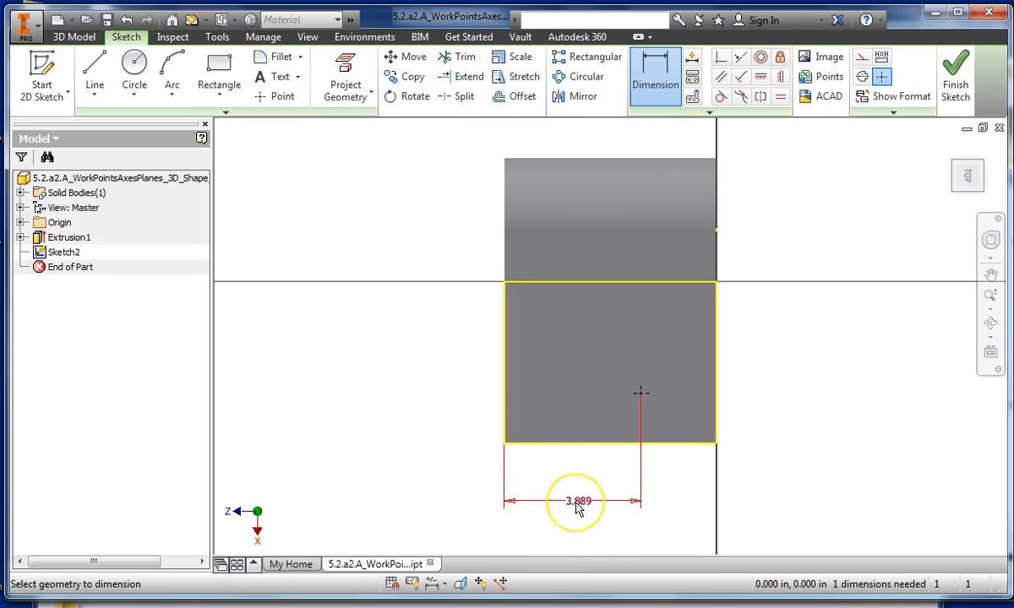
text(6)
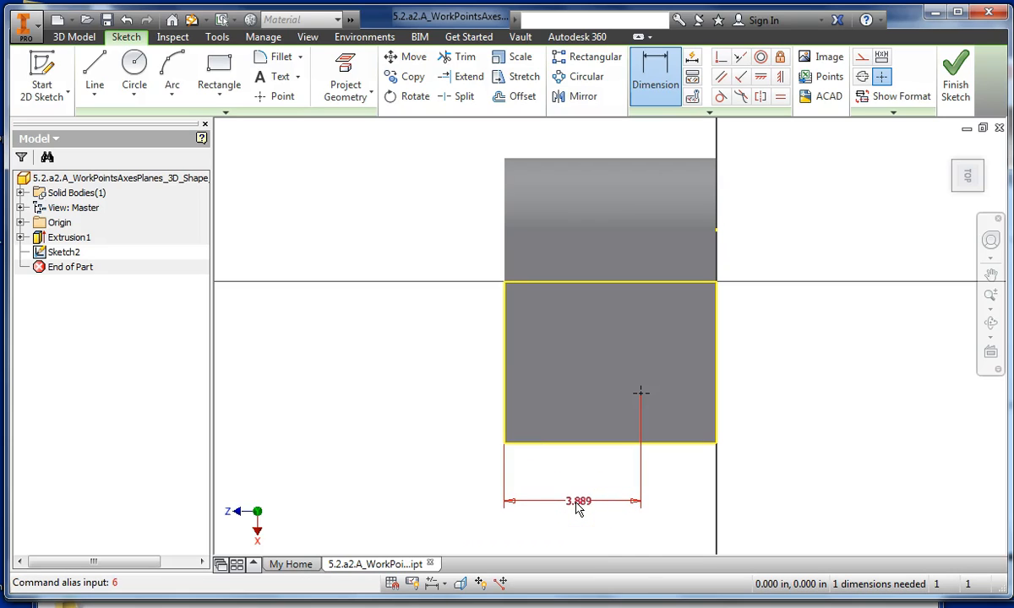
click(577, 505)
text(6.)
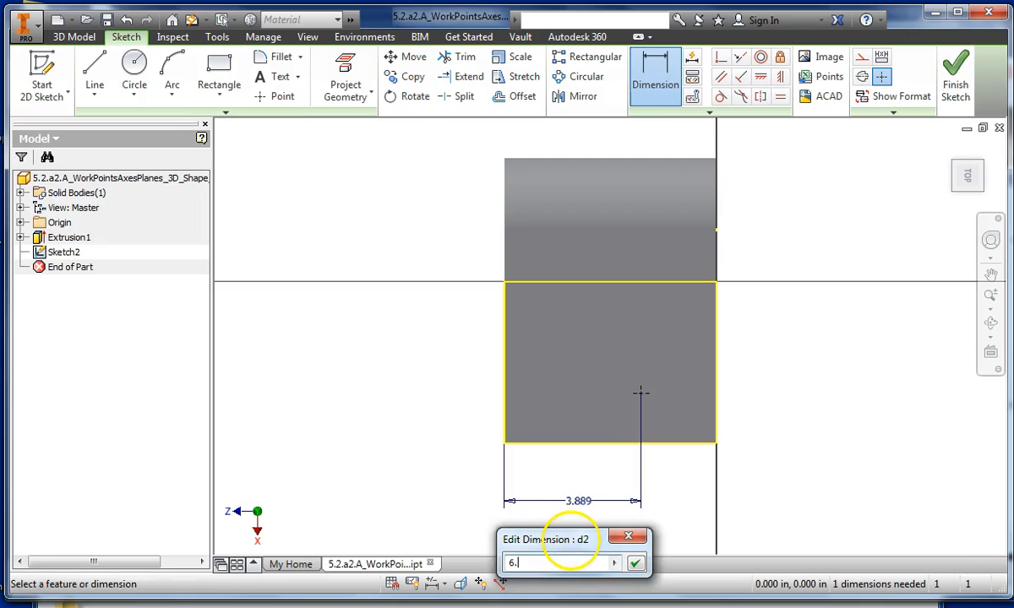
text(0)
key(Return)
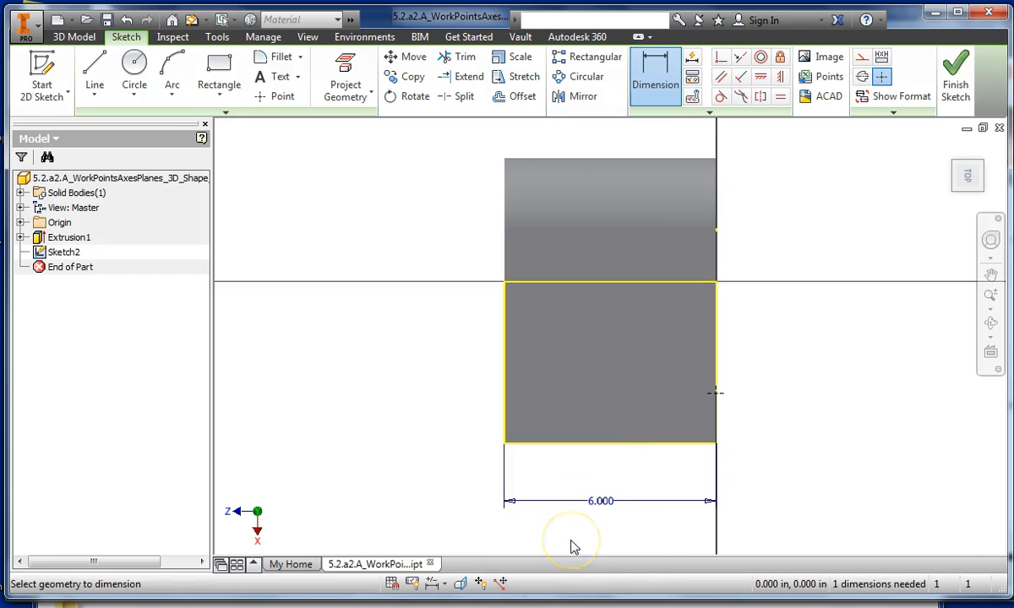
Change the point's horizontal dimension to 8.0 in
click(601, 501)
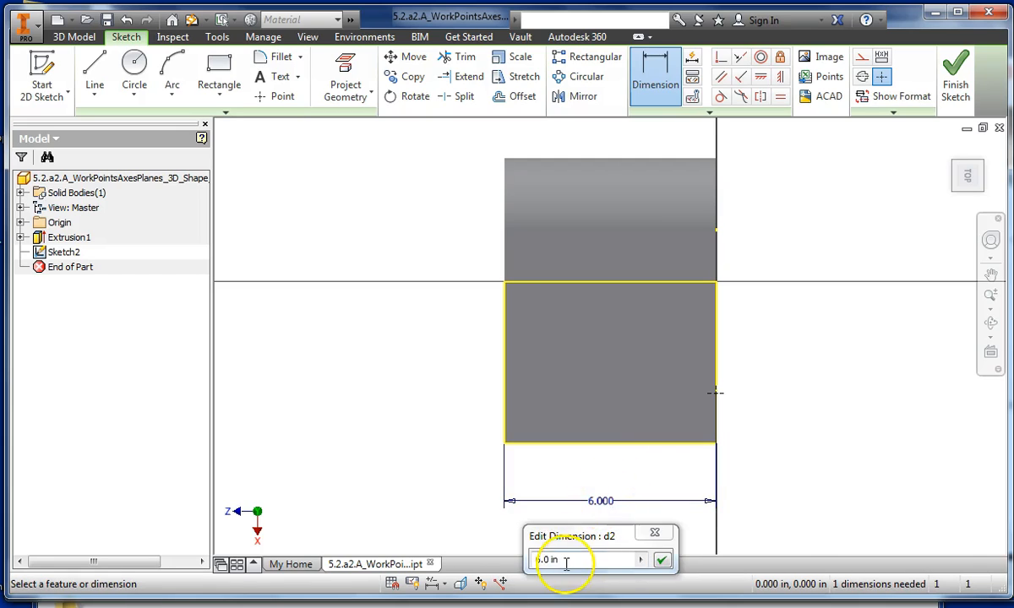
text(8)
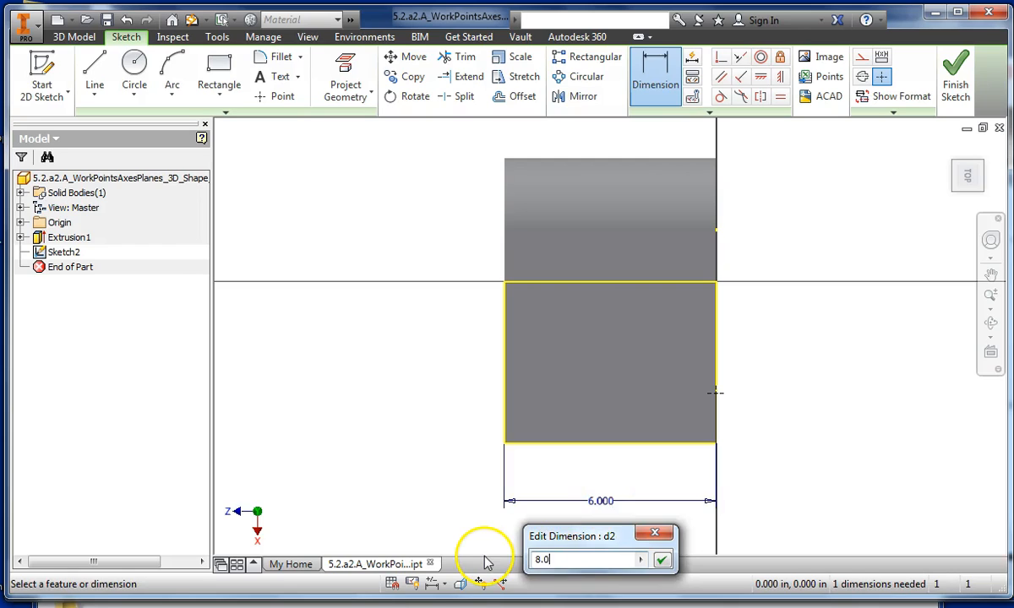
key(Return)
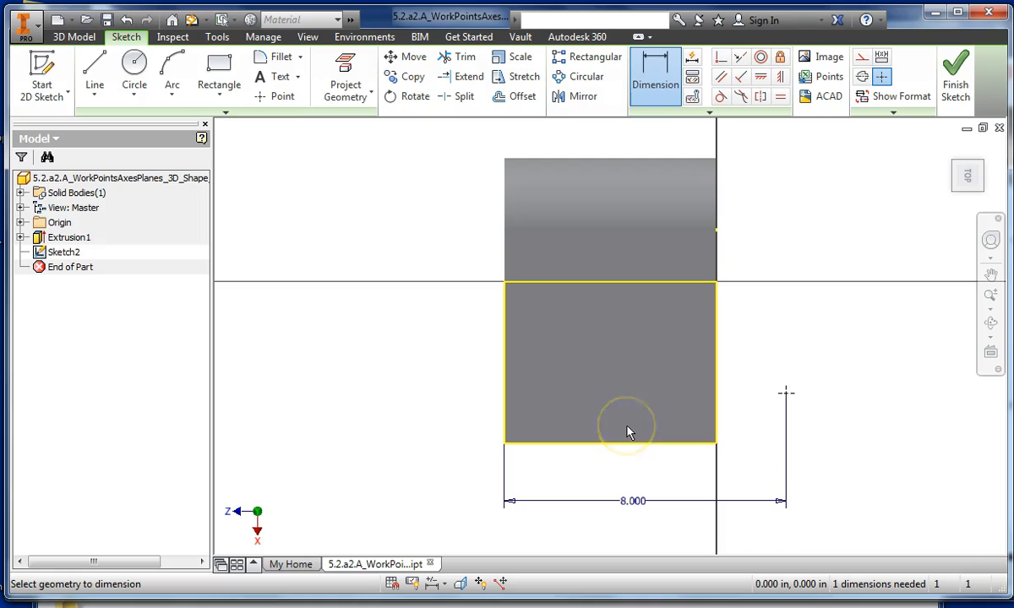
Dimension the point's vertical distance from the plate's lower edge in the sketch and set it to 2.0 in
click(691, 442)
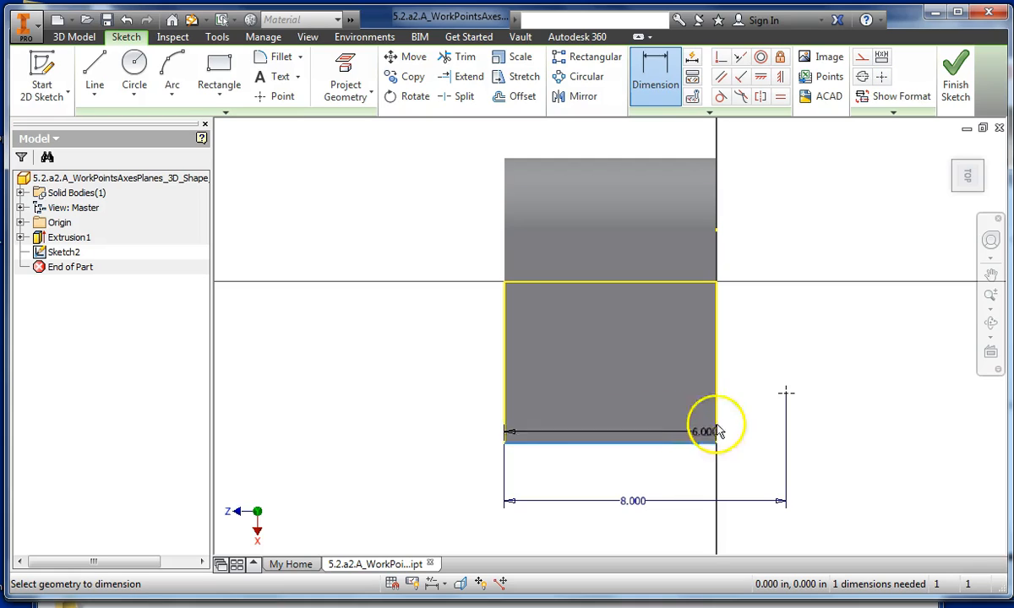
click(785, 394)
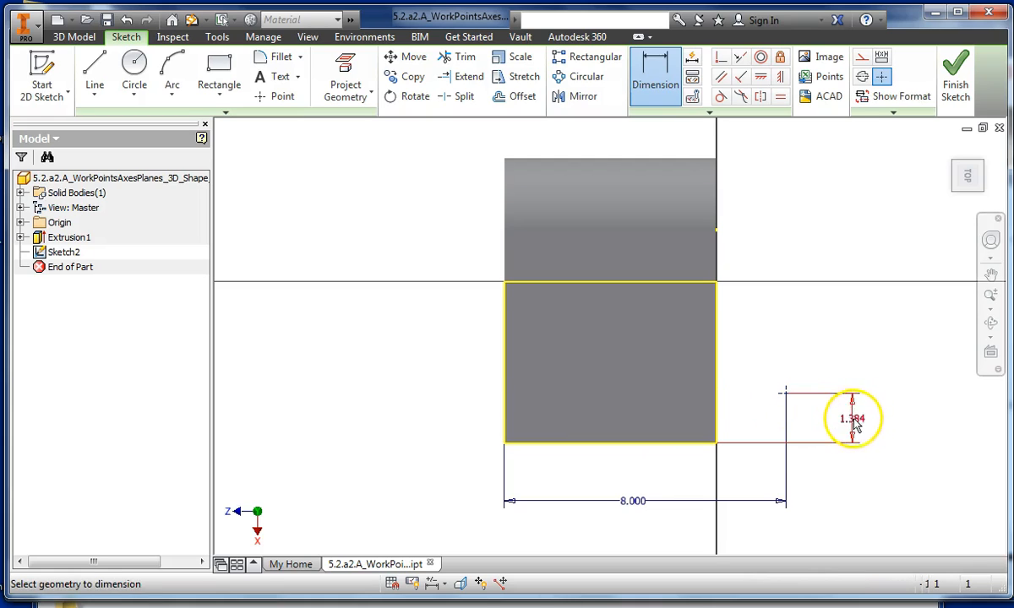
click(853, 421)
click(908, 428)
key(2)
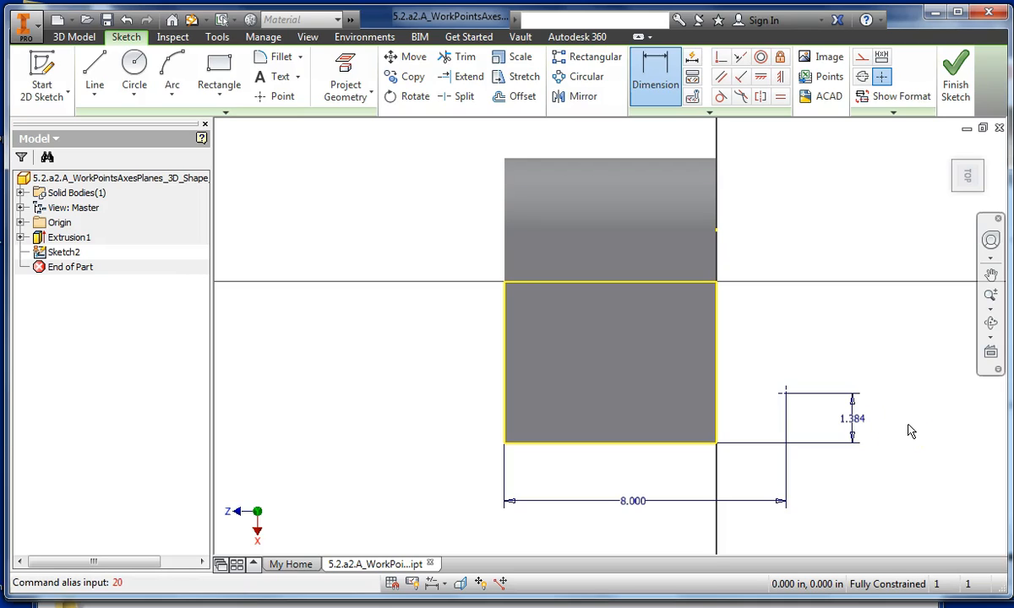
click(851, 421)
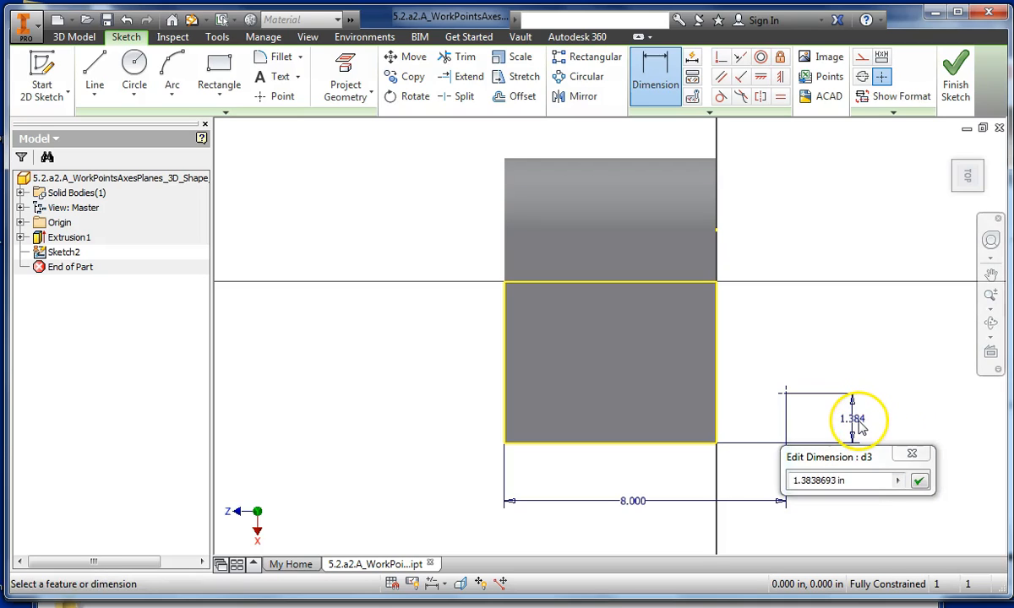
text(2)
key(Return)
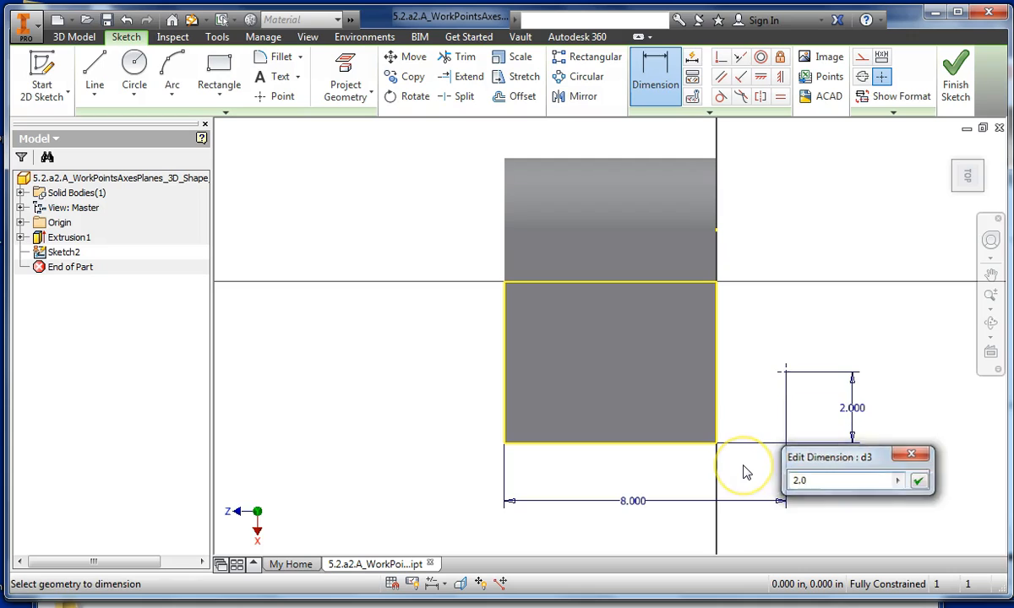
Finish the sketch containing the dimensioned point and return to the 3D part
click(825, 368)
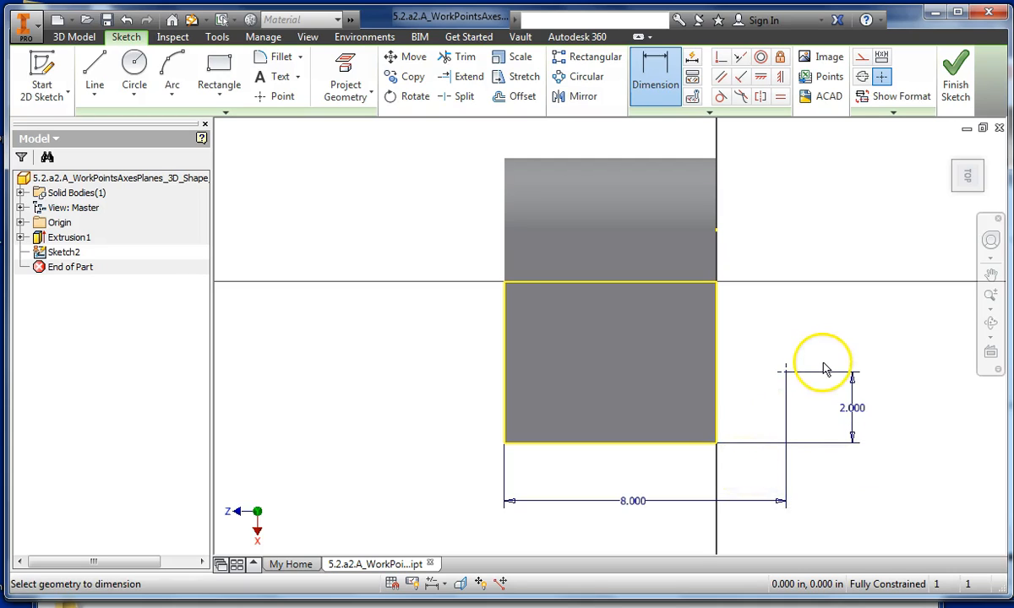
click(920, 168)
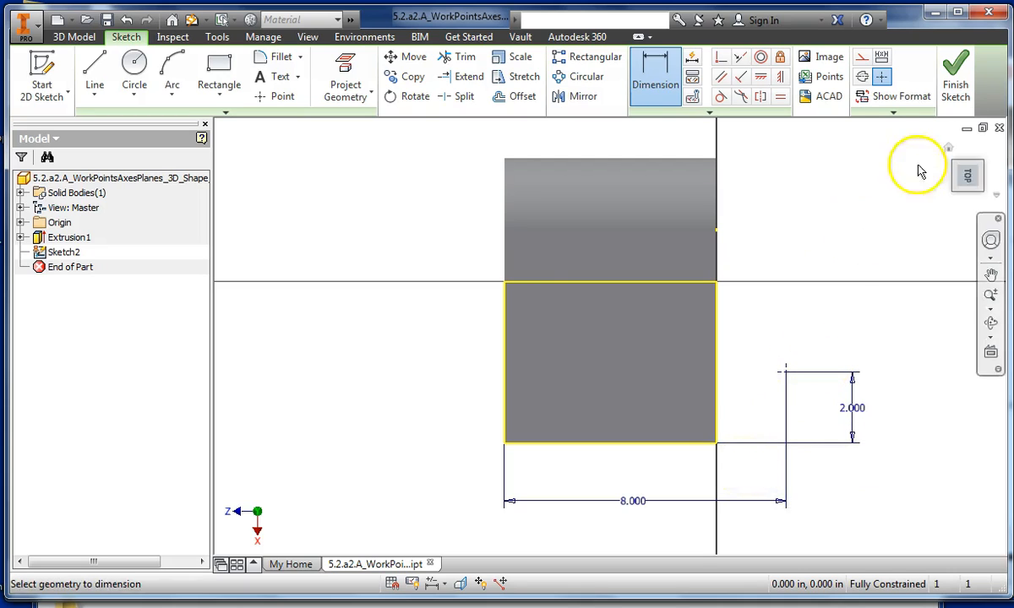
click(971, 88)
click(750, 312)
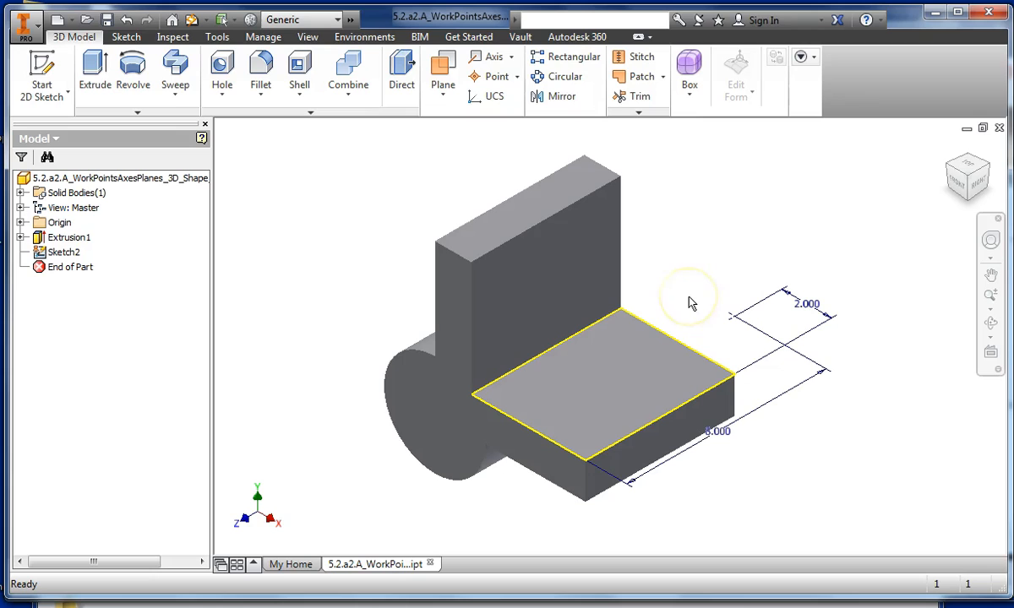
click(733, 319)
click(507, 288)
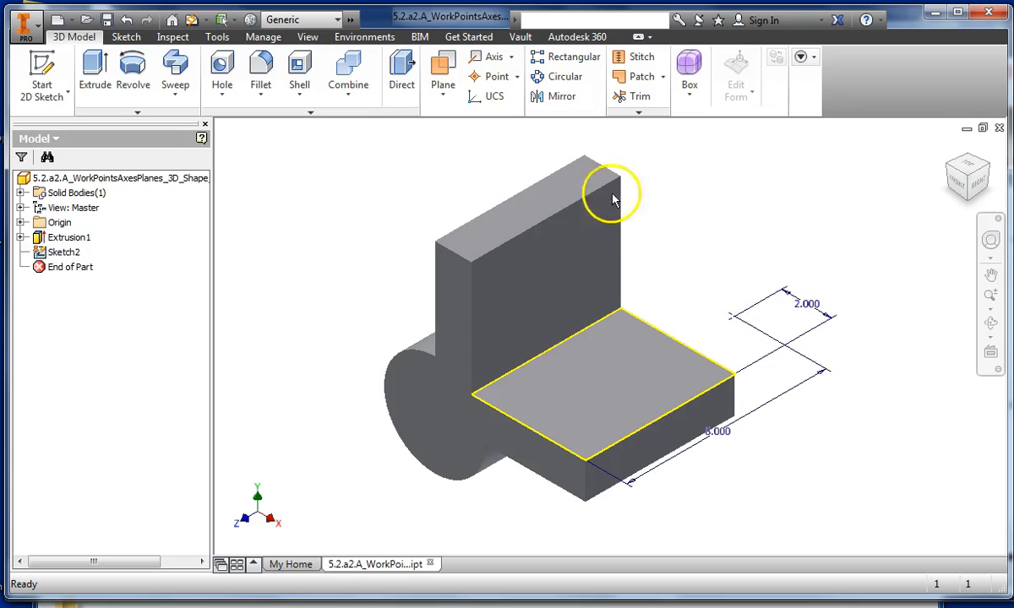
Create a work axis through the dimensioned sketch point, parallel to the base plate's vertical corner edge
click(510, 59)
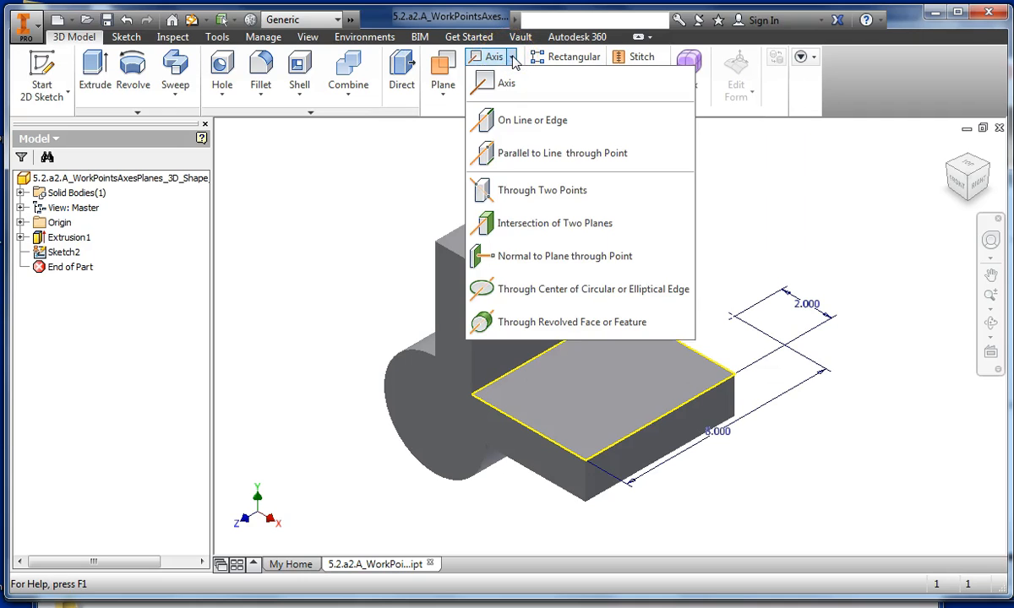
click(577, 125)
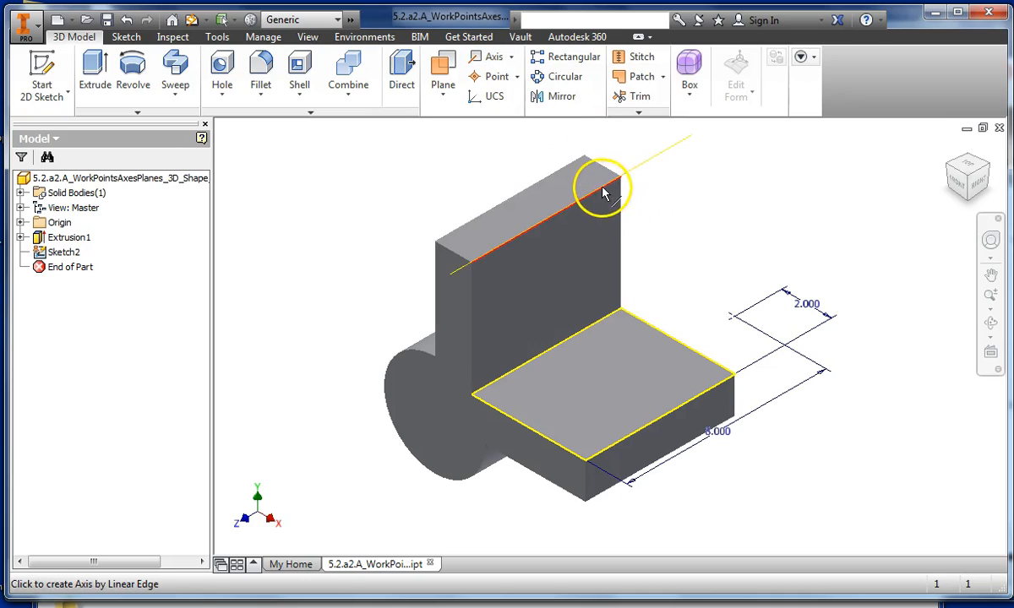
click(512, 57)
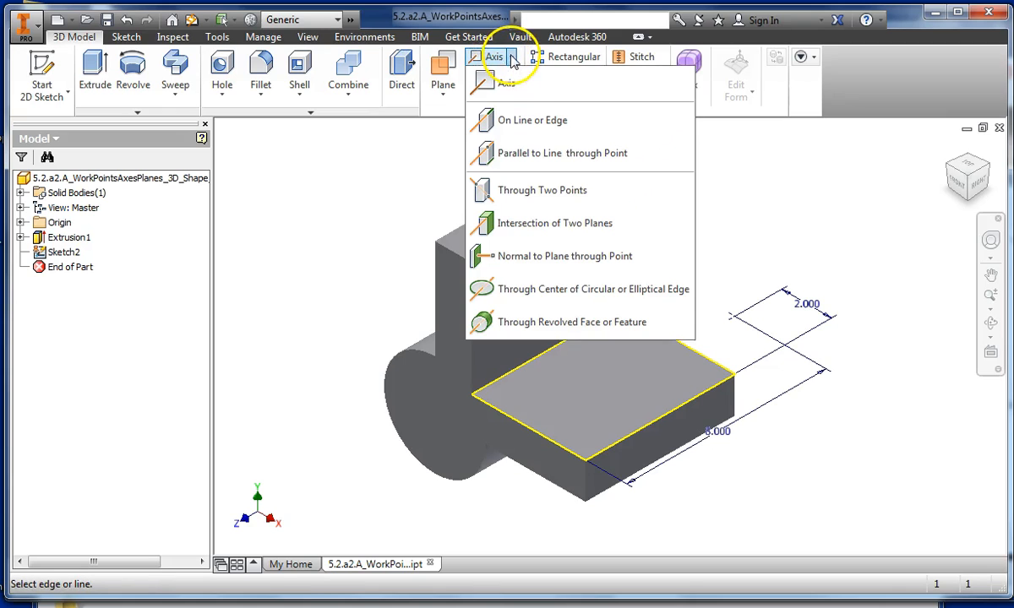
click(583, 156)
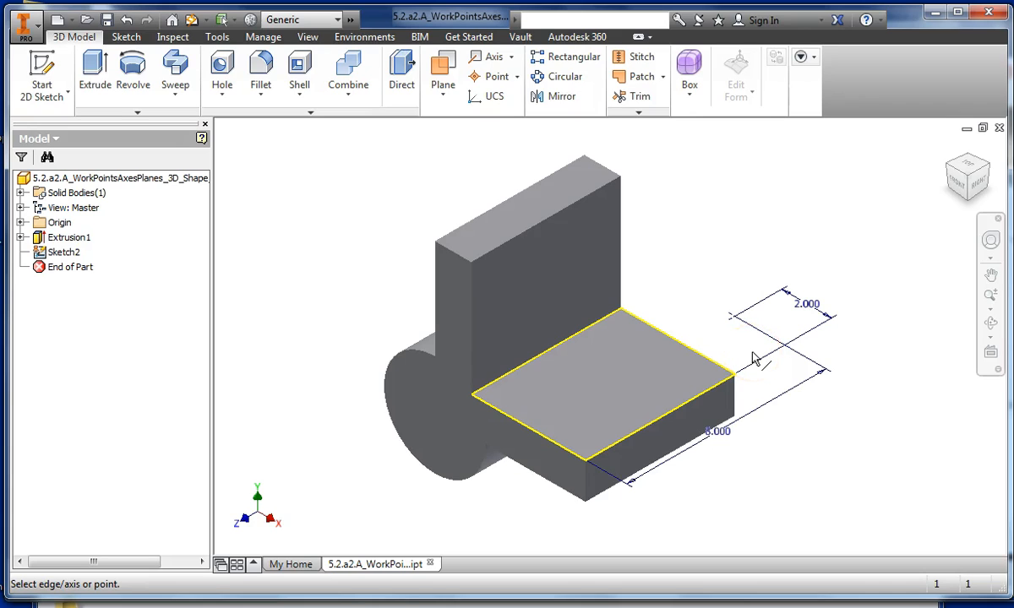
click(734, 318)
click(734, 319)
click(738, 403)
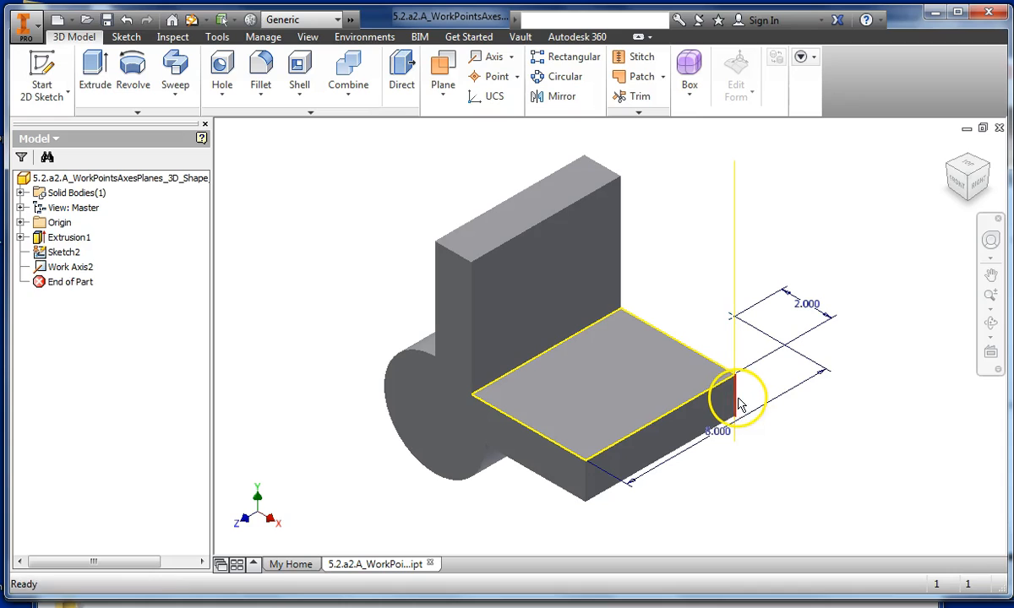
Create a work axis through two points, the midpoints of the upright plate's upper front edge and the base plate's upper outer edge
click(989, 167)
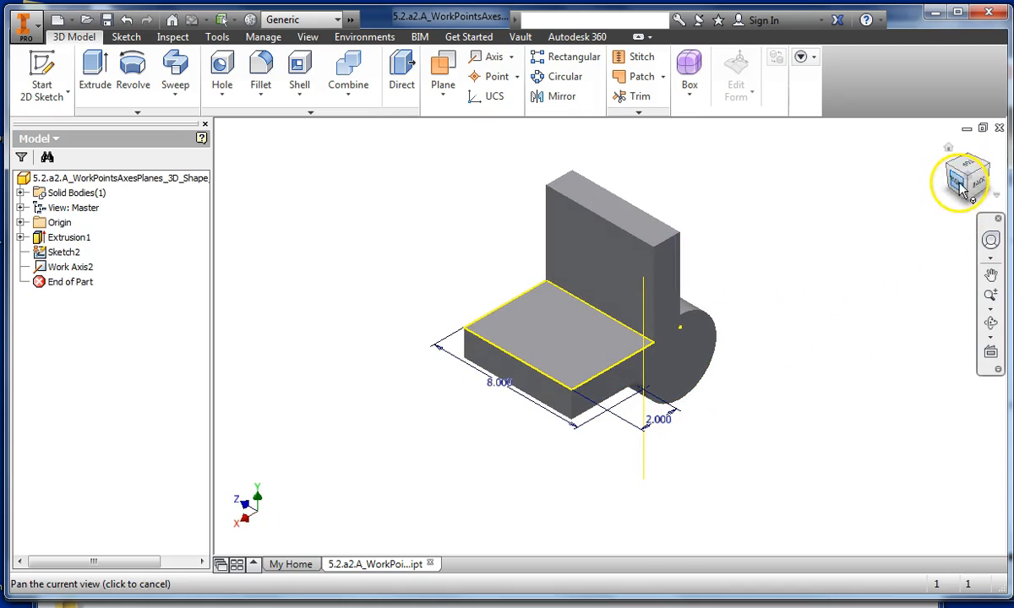
click(978, 177)
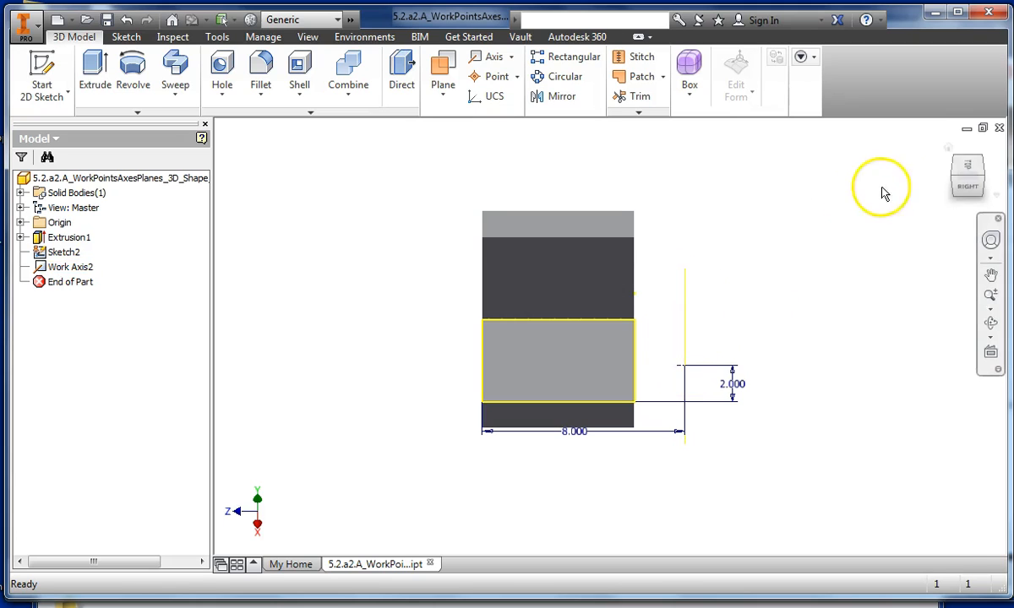
click(959, 175)
click(958, 175)
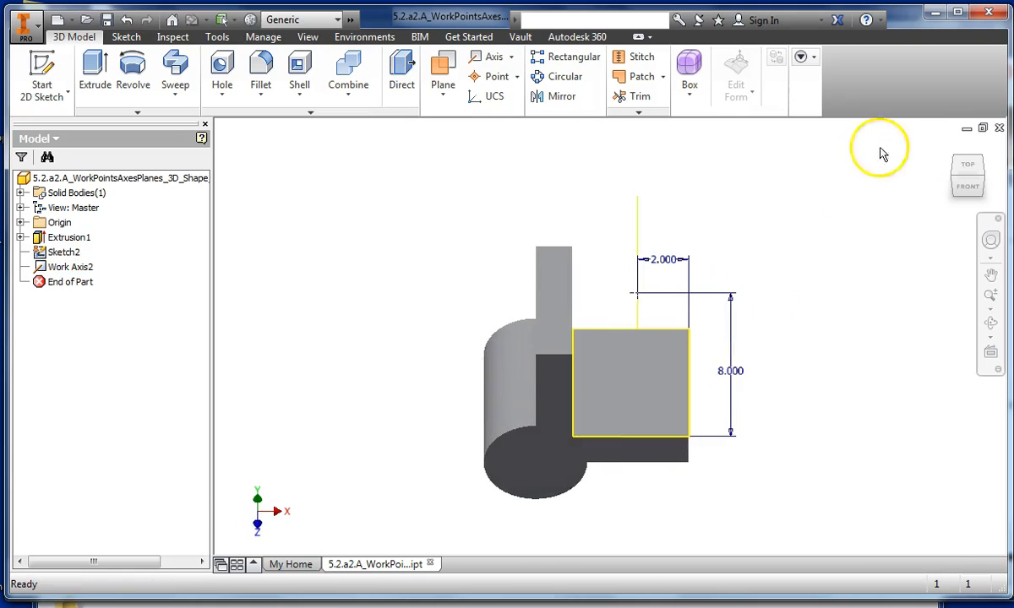
click(981, 188)
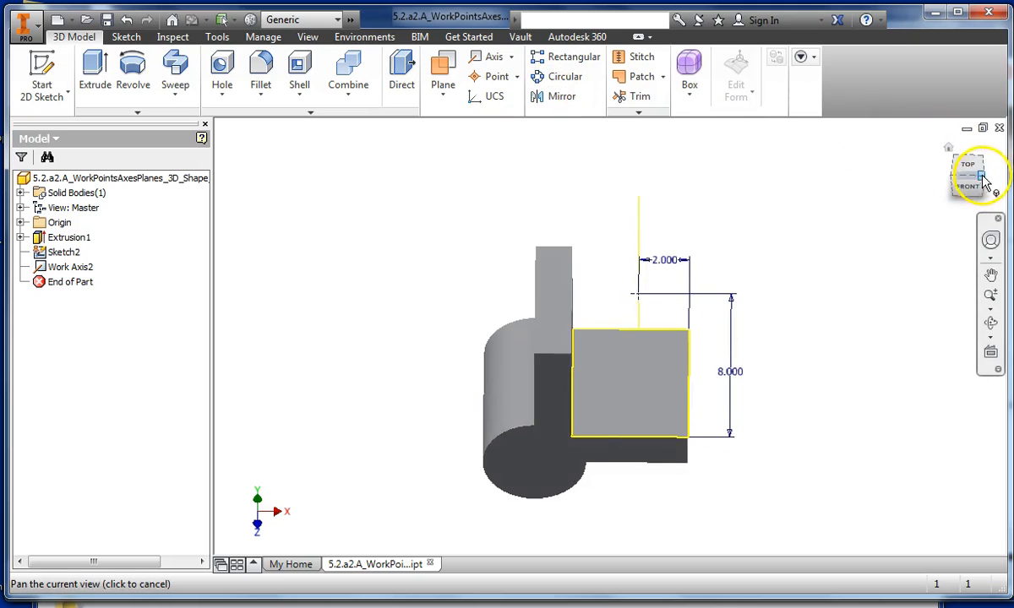
click(511, 56)
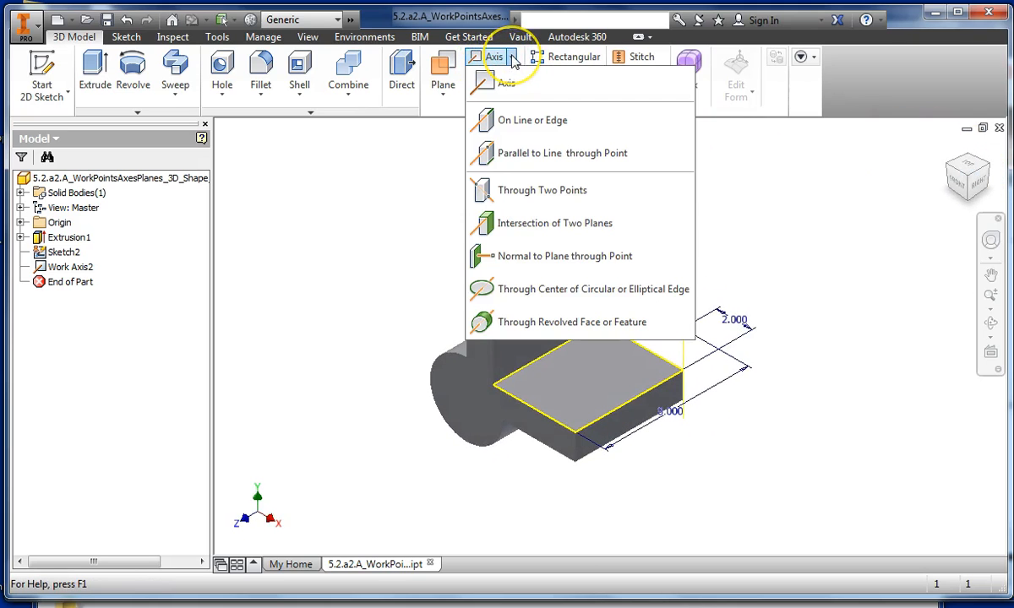
click(540, 192)
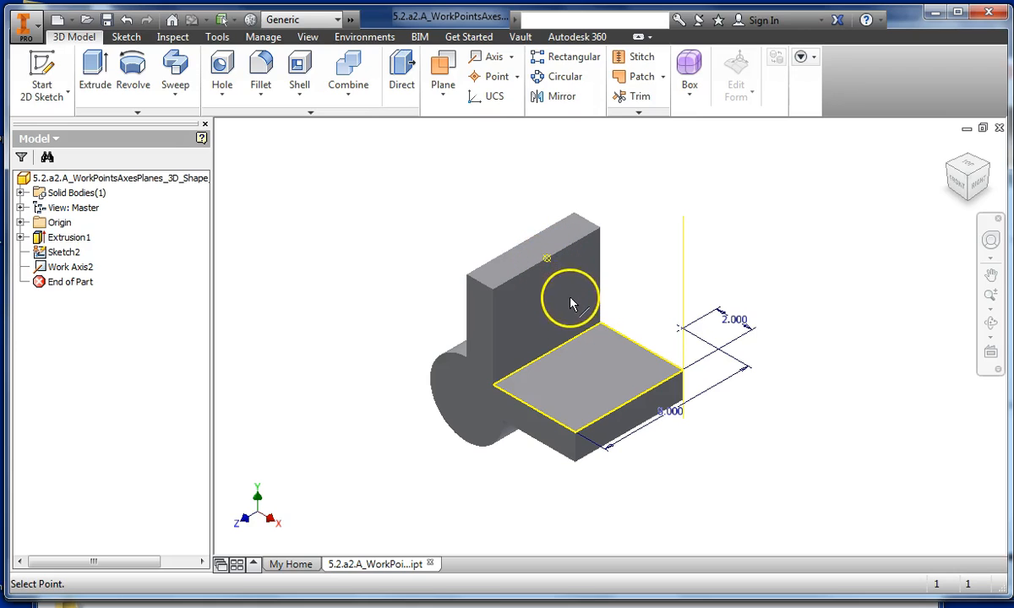
click(630, 404)
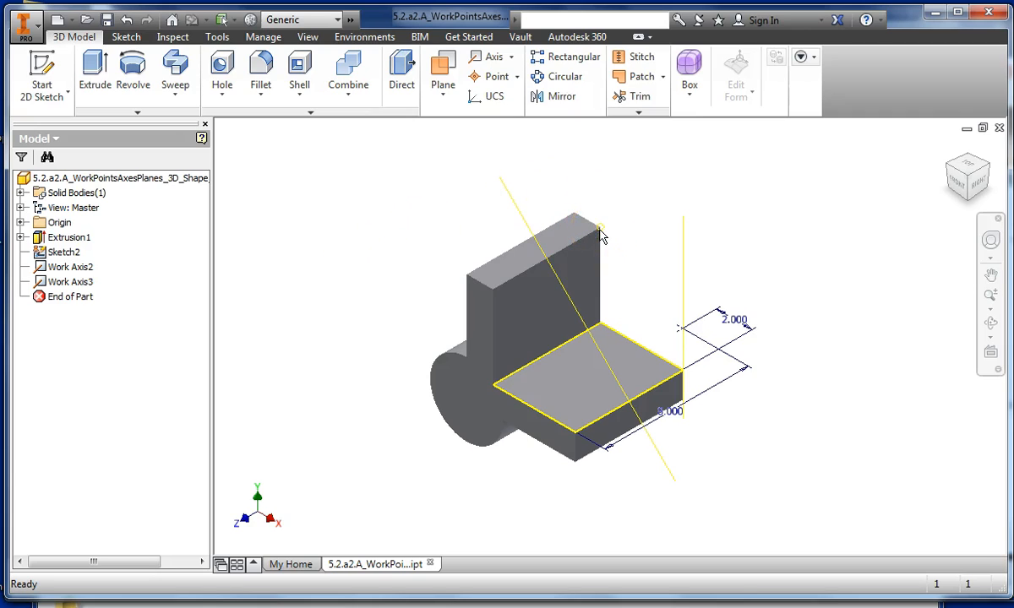
Create a work axis through the base plate's upper front corner and the upright plate's diagonally opposite upper rear corner
mouse_move(602, 236)
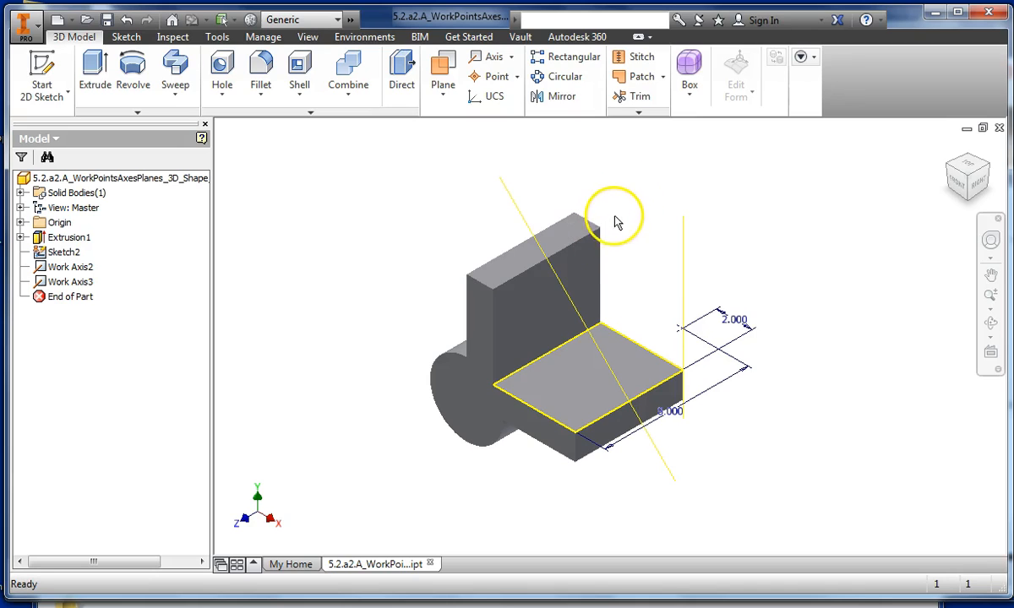
click(575, 433)
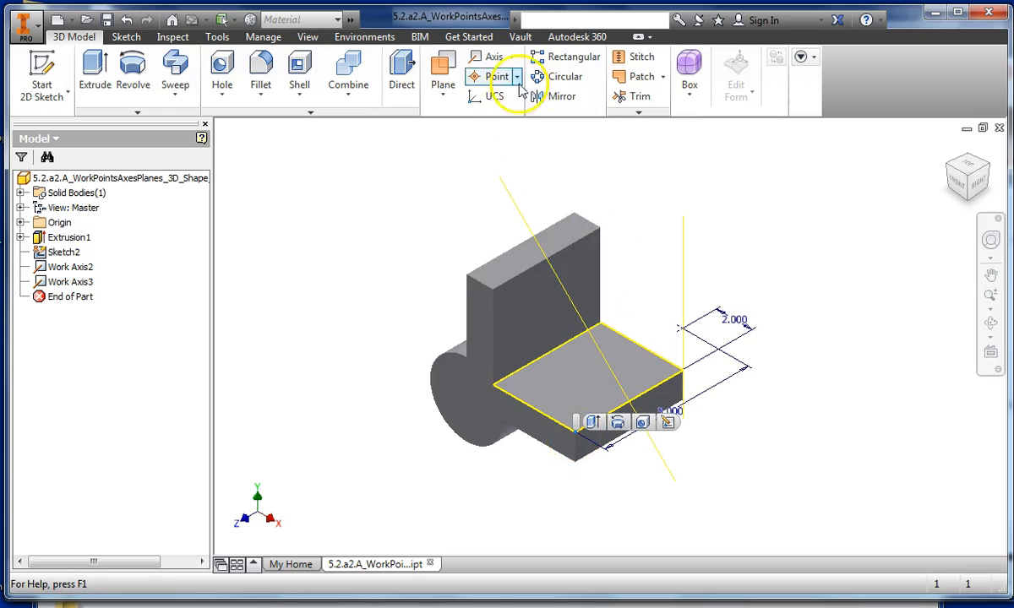
click(512, 59)
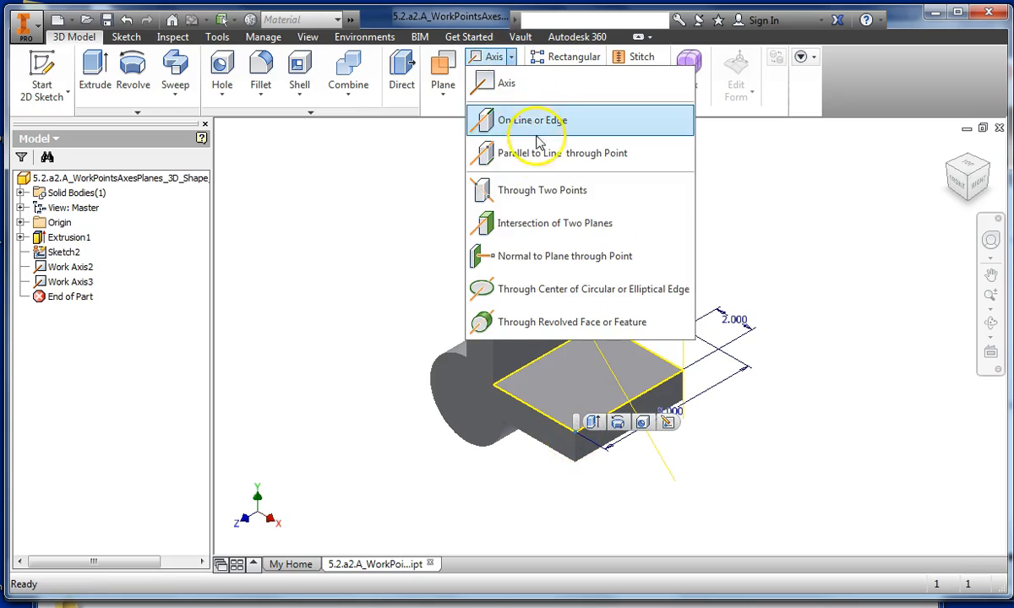
click(563, 191)
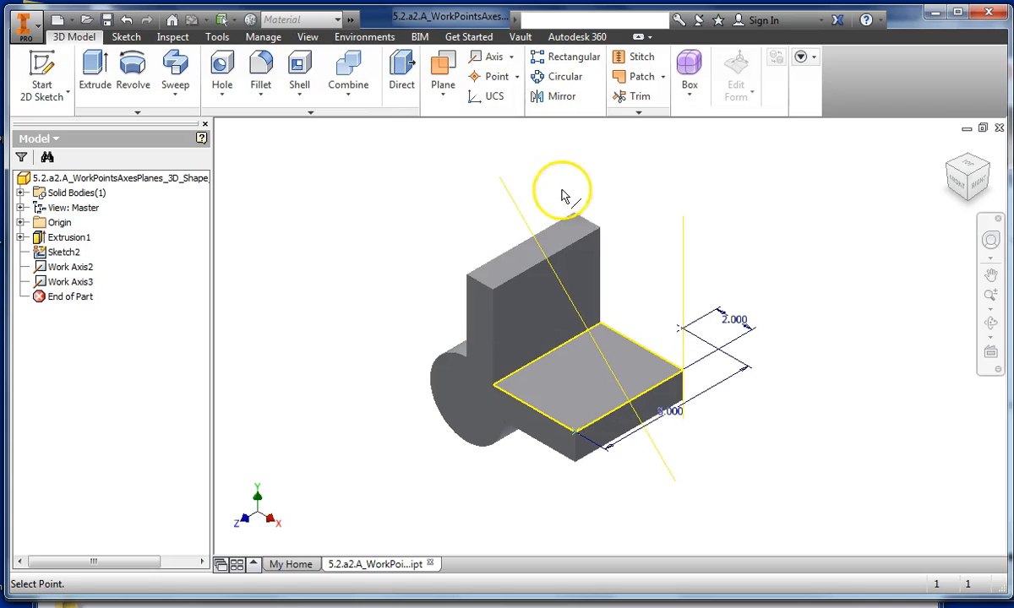
click(599, 227)
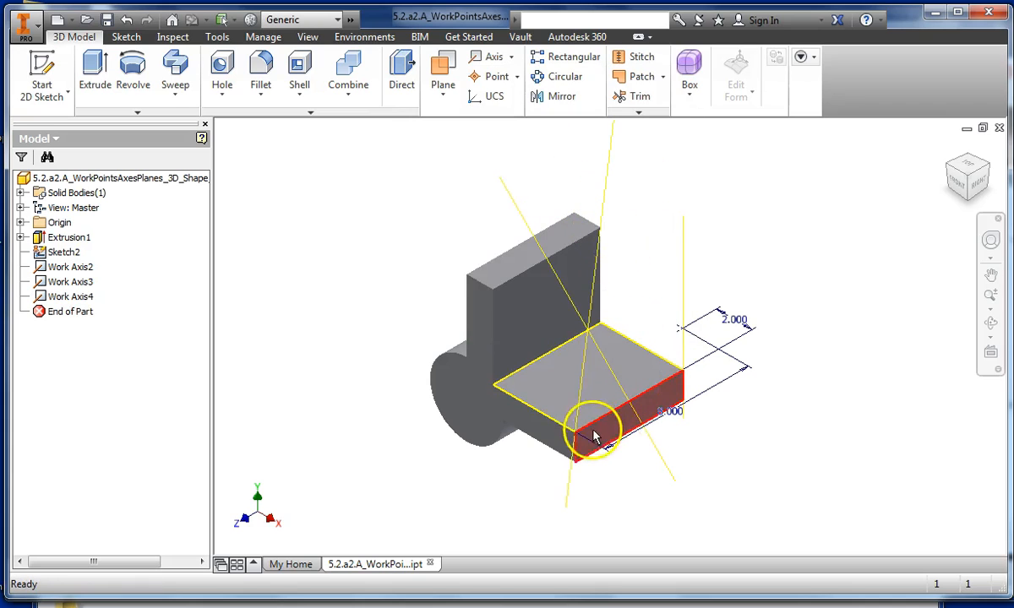
right_click(431, 237)
key(Escape)
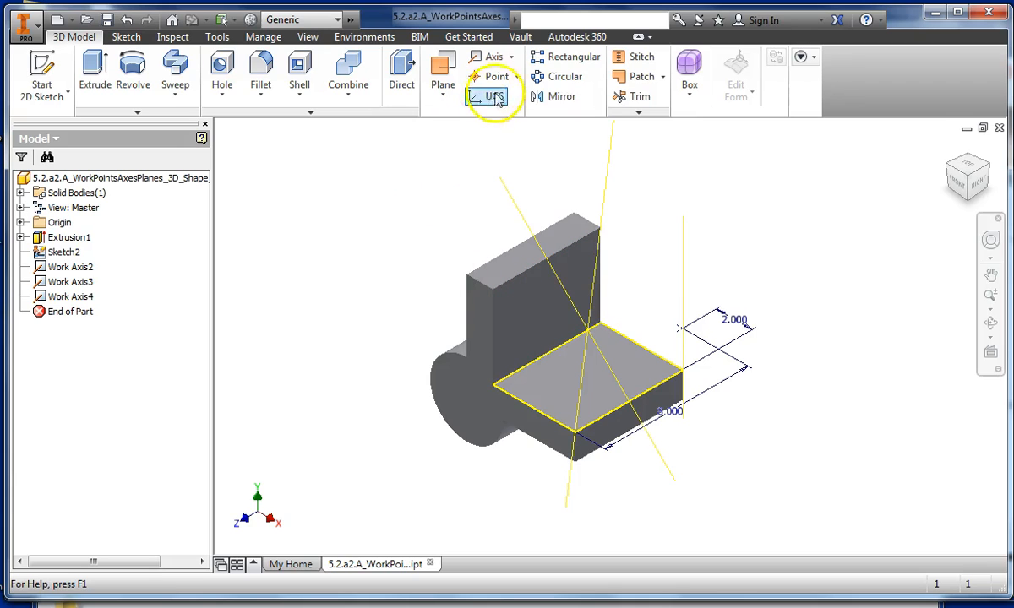
Create a work point at the intersection of the two diagonal work axes and check its position on the part
click(515, 77)
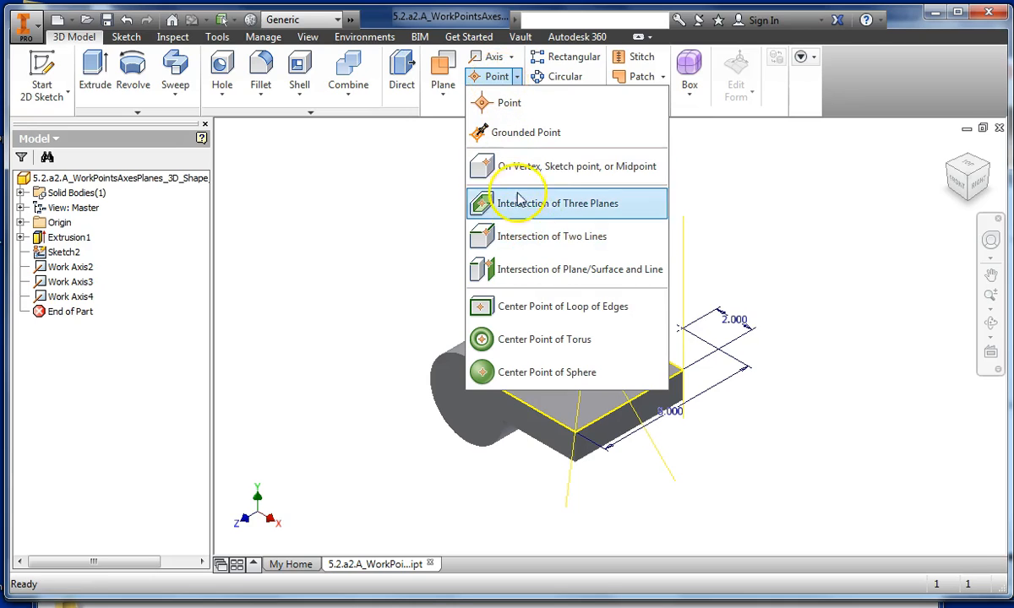
click(562, 237)
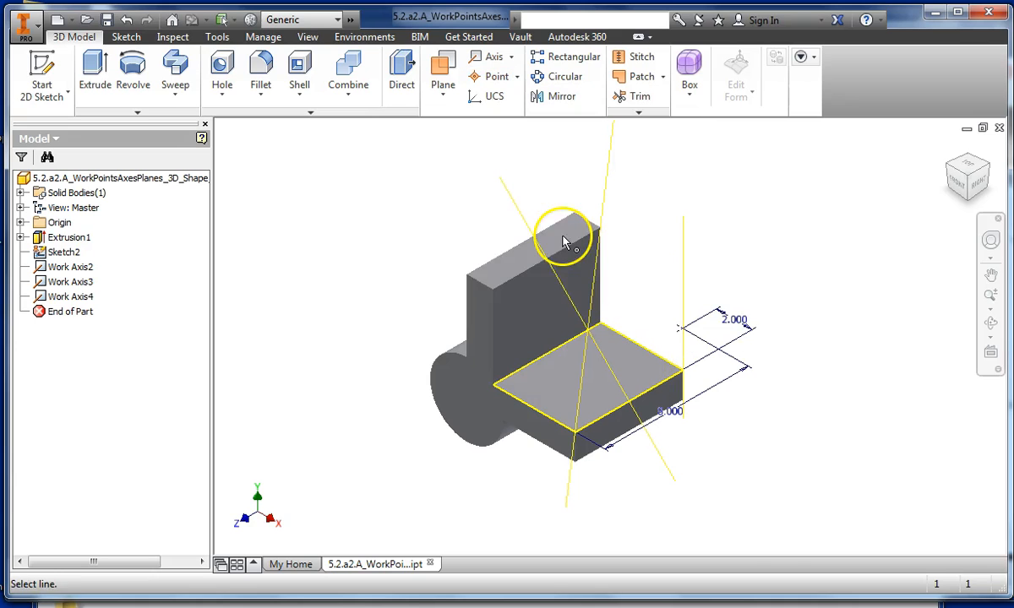
click(591, 311)
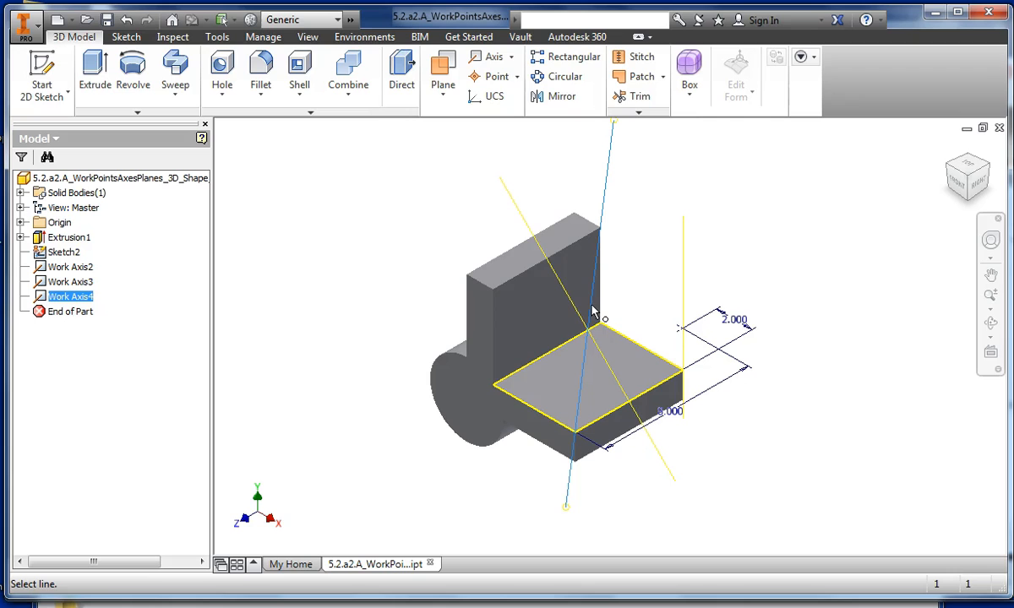
click(586, 320)
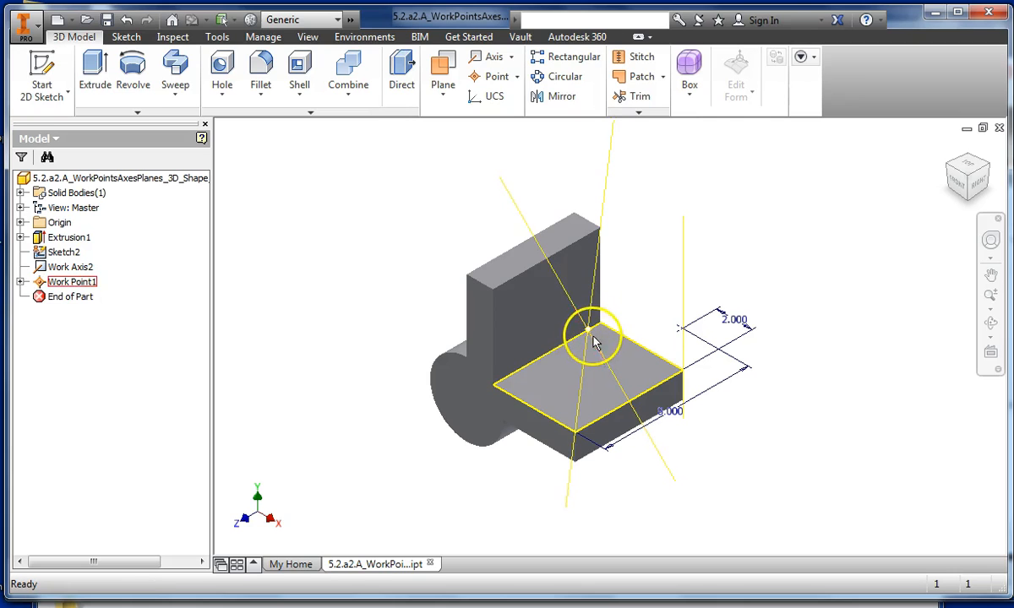
click(980, 171)
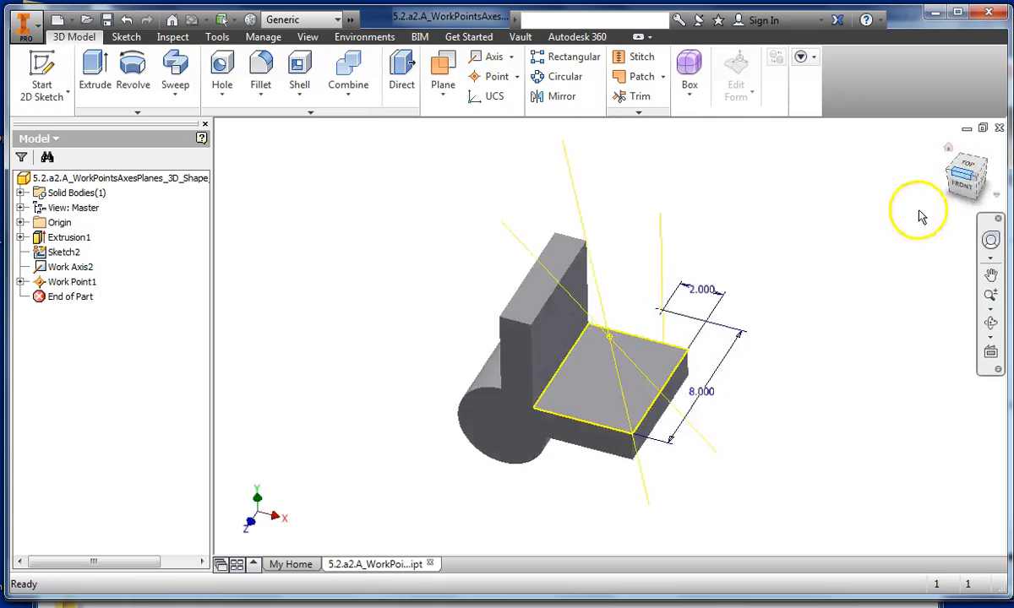
scroll(625, 363, down, 7)
scroll(597, 272, up, 2)
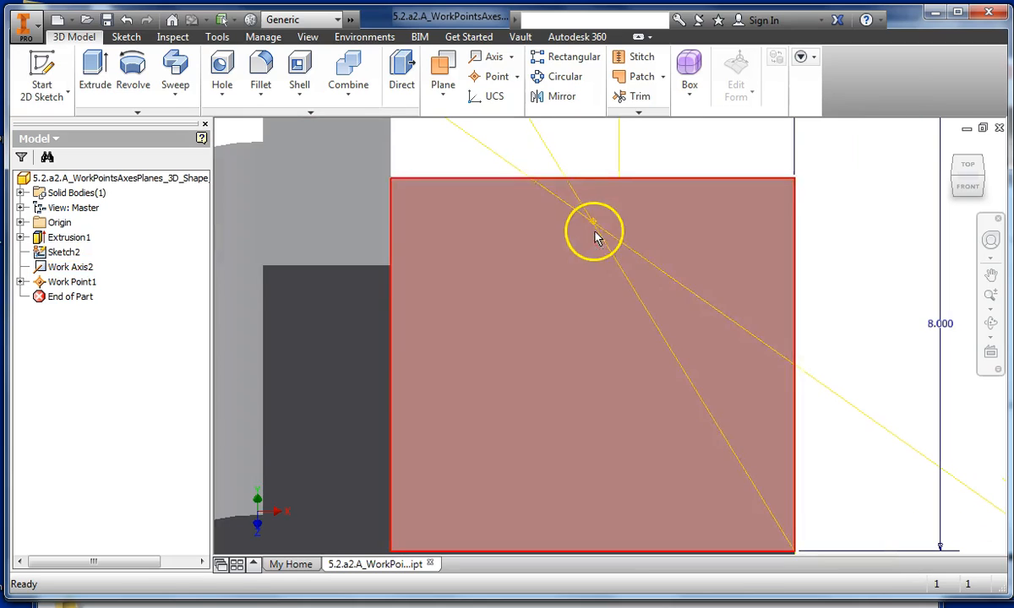
scroll(594, 235, up, 2)
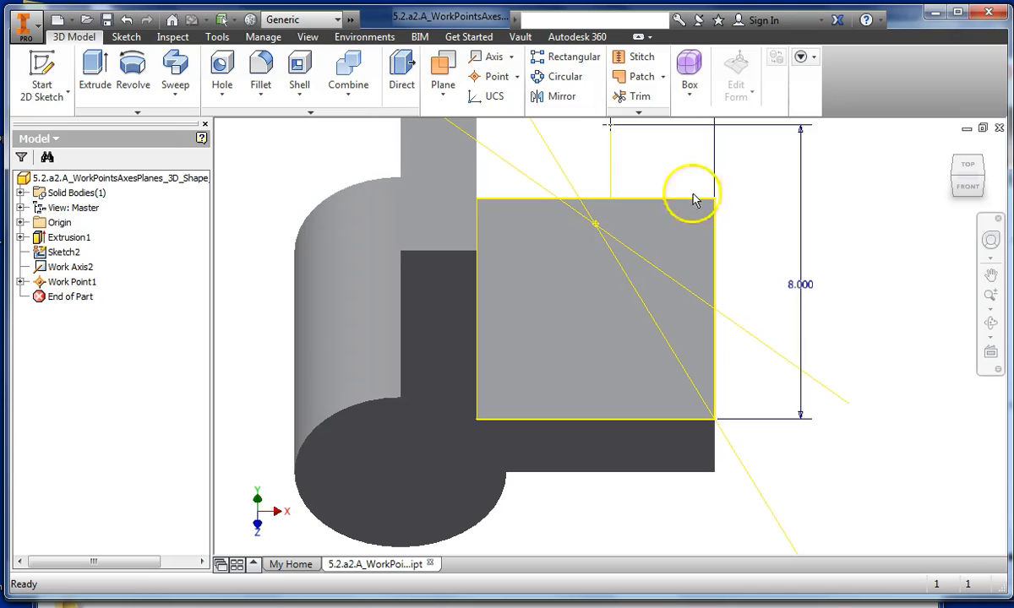
click(975, 179)
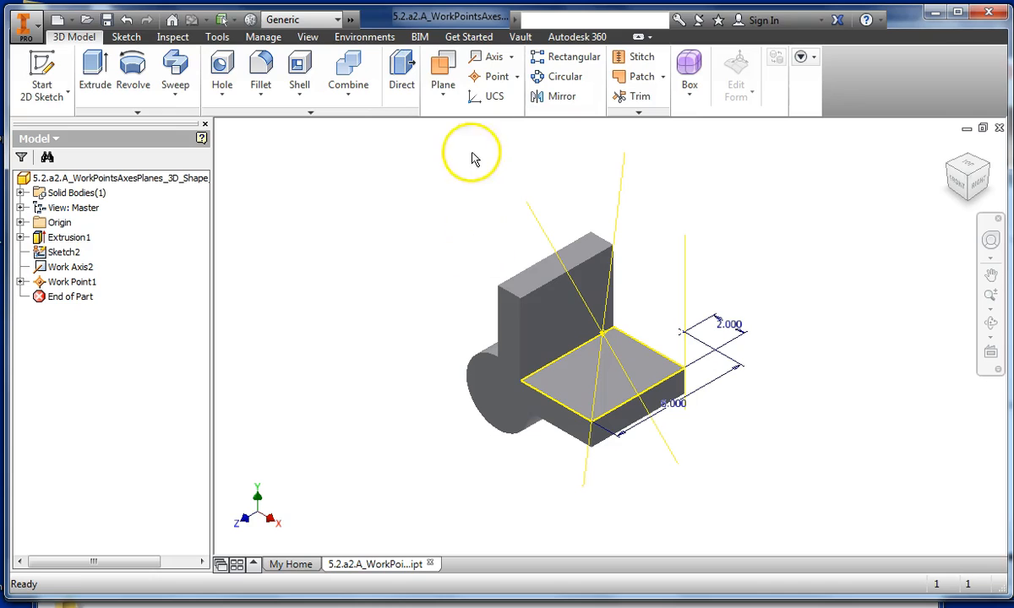
click(453, 102)
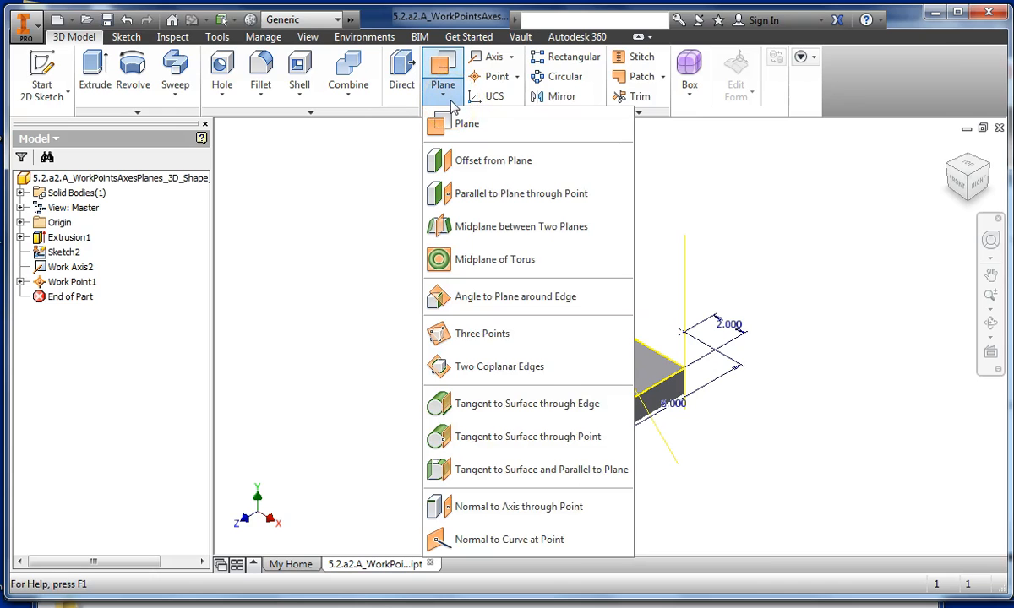
click(459, 125)
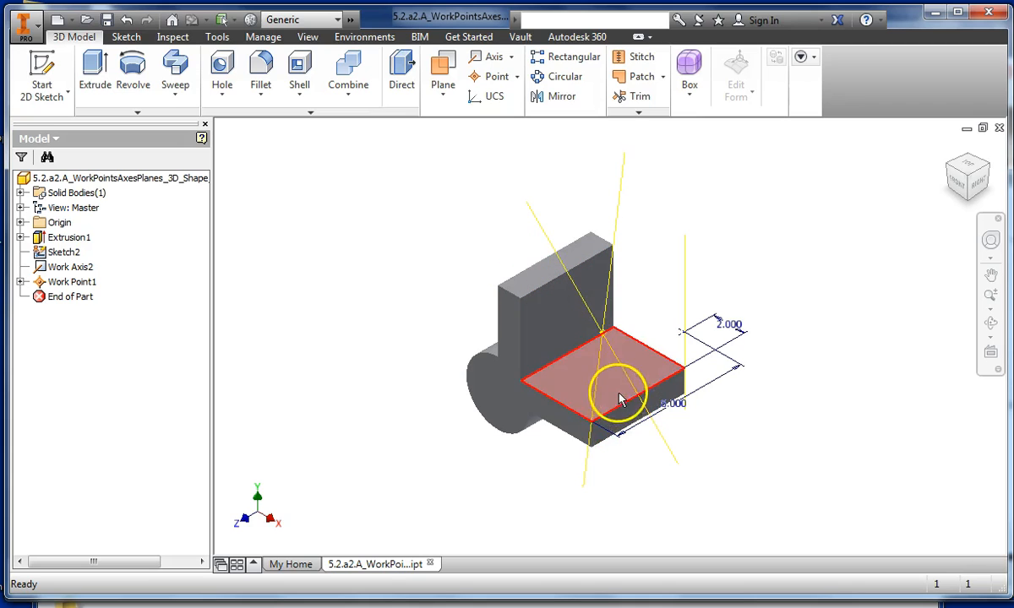
click(560, 395)
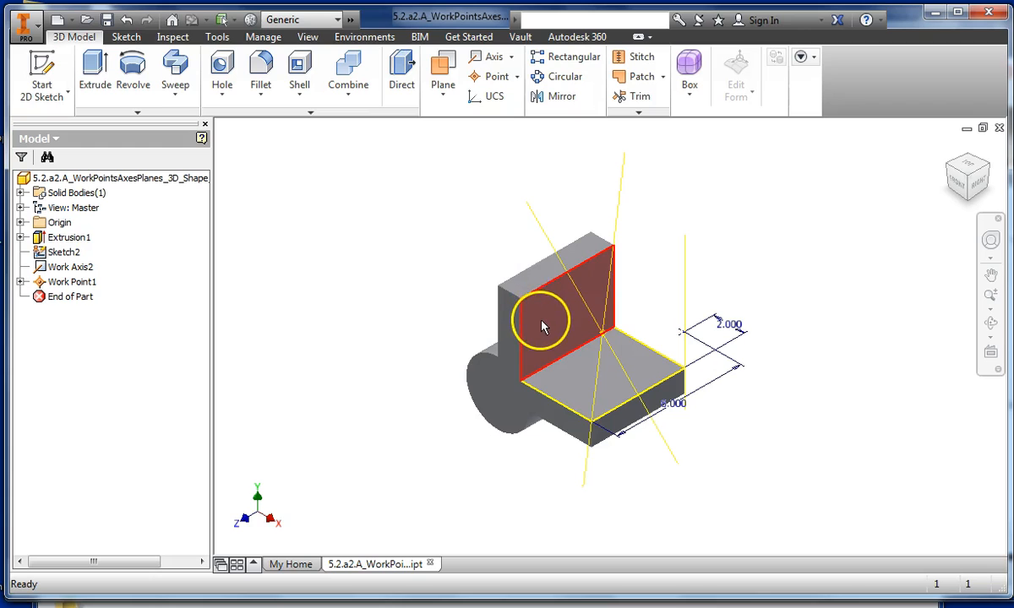
right_click(542, 327)
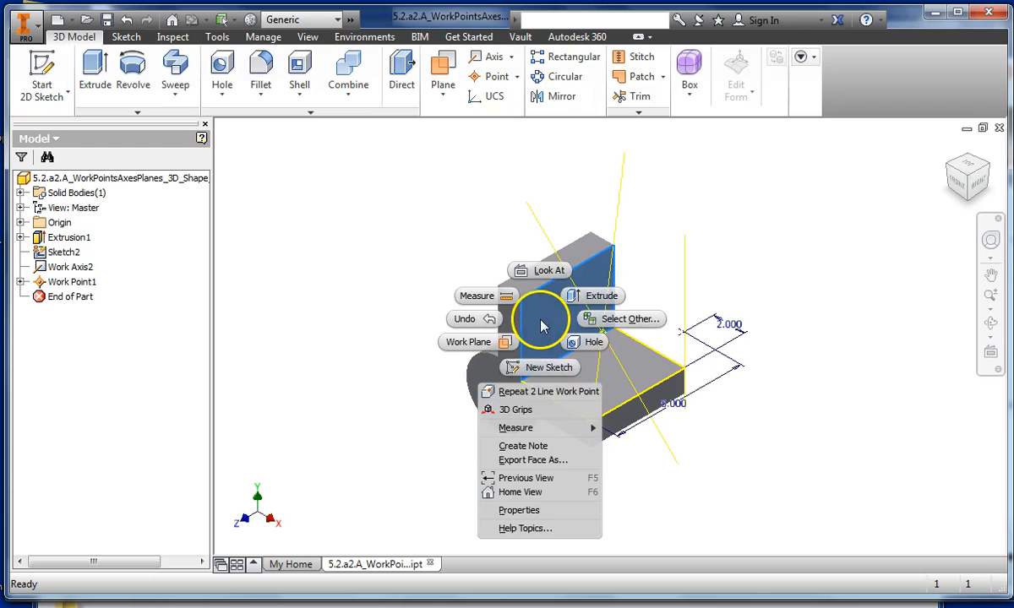
click(451, 232)
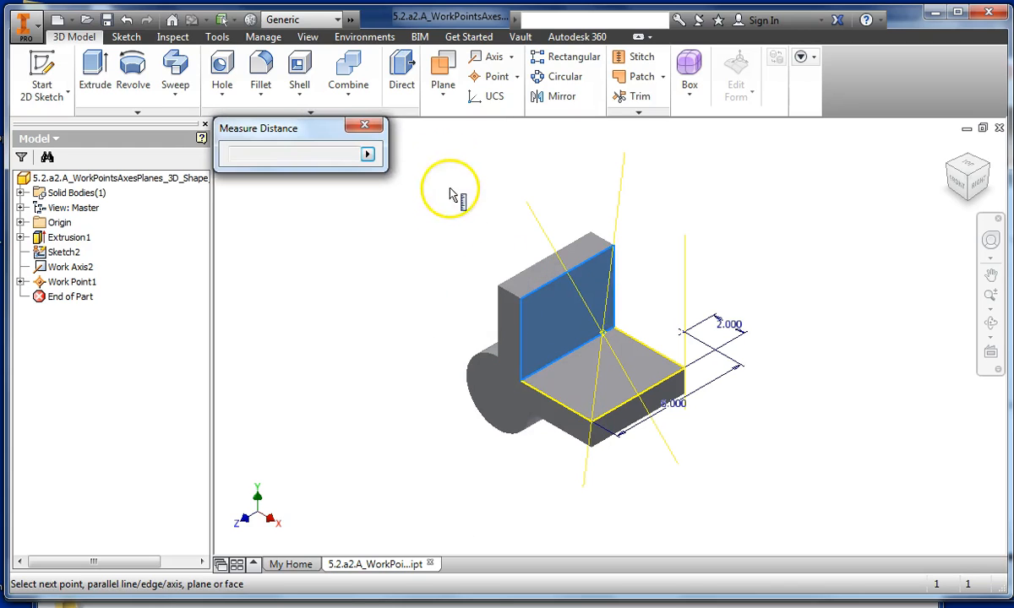
click(363, 127)
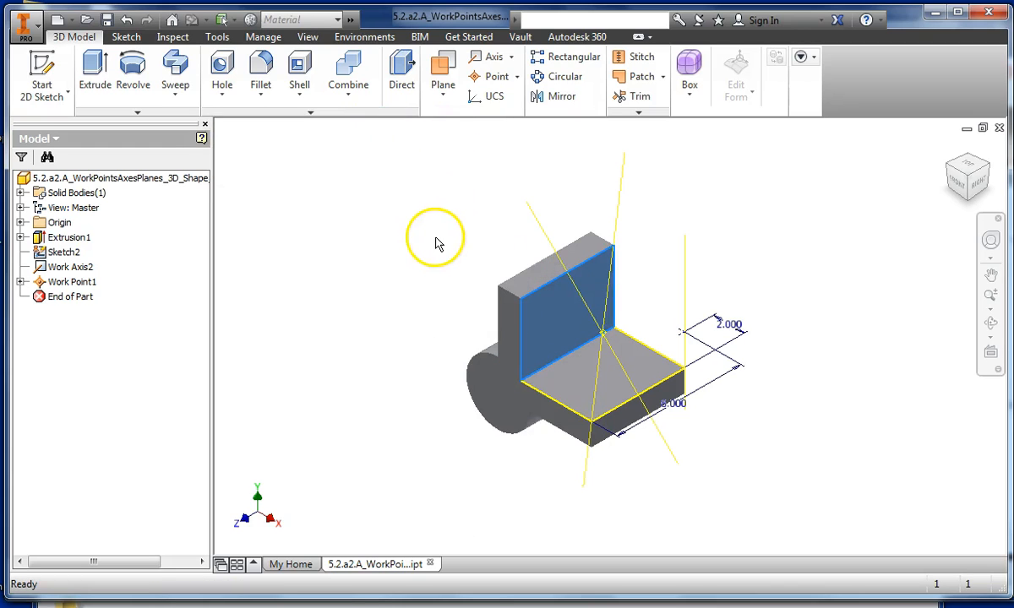
Undo the creation of the work point at the intersection of the two diagonal axes
click(127, 20)
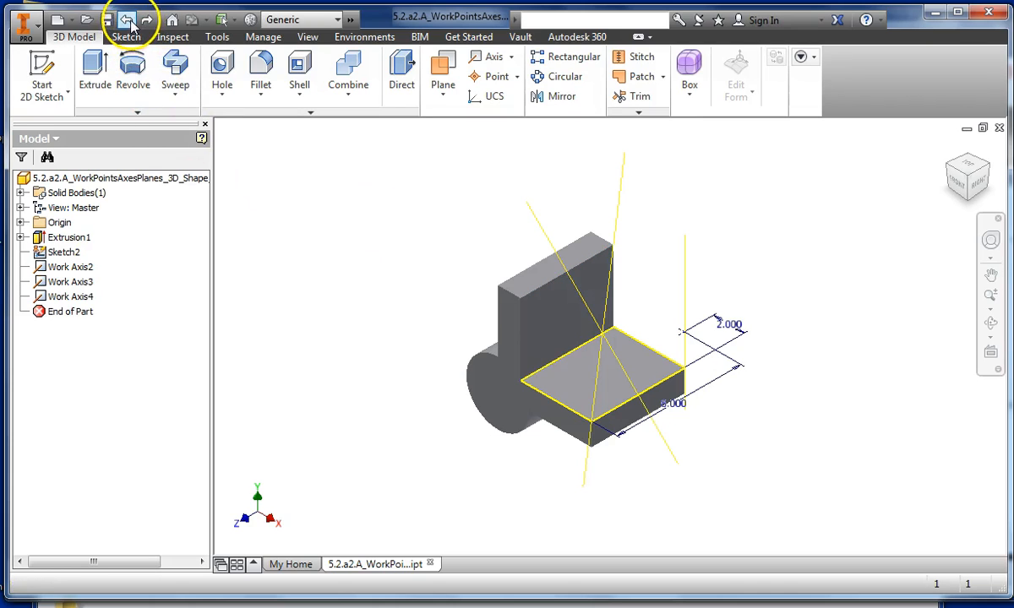
Create a work plane offset outward from the upright plate's front face, beyond the base plate's outer edge
click(450, 103)
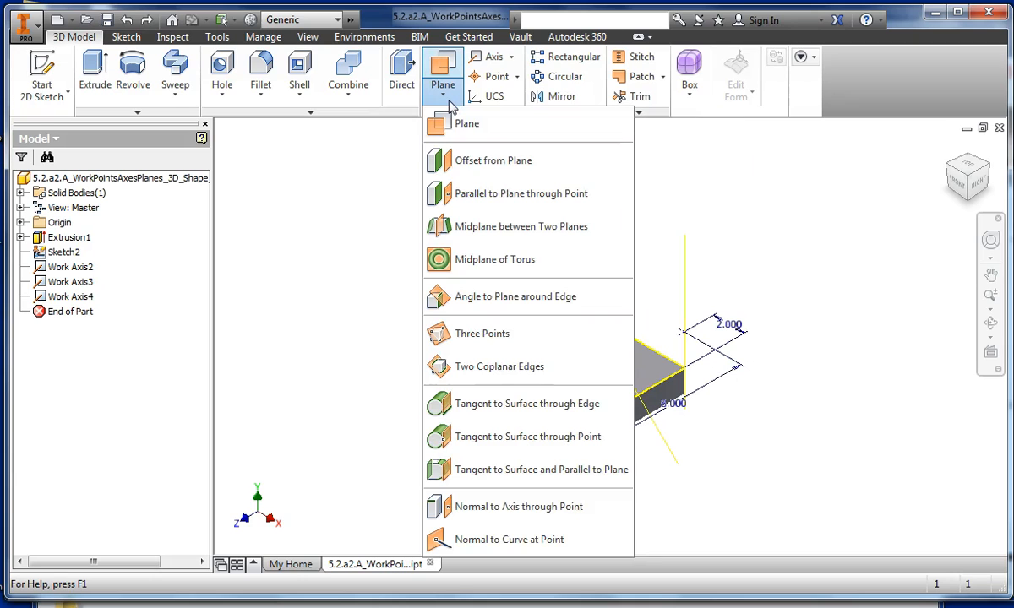
click(480, 163)
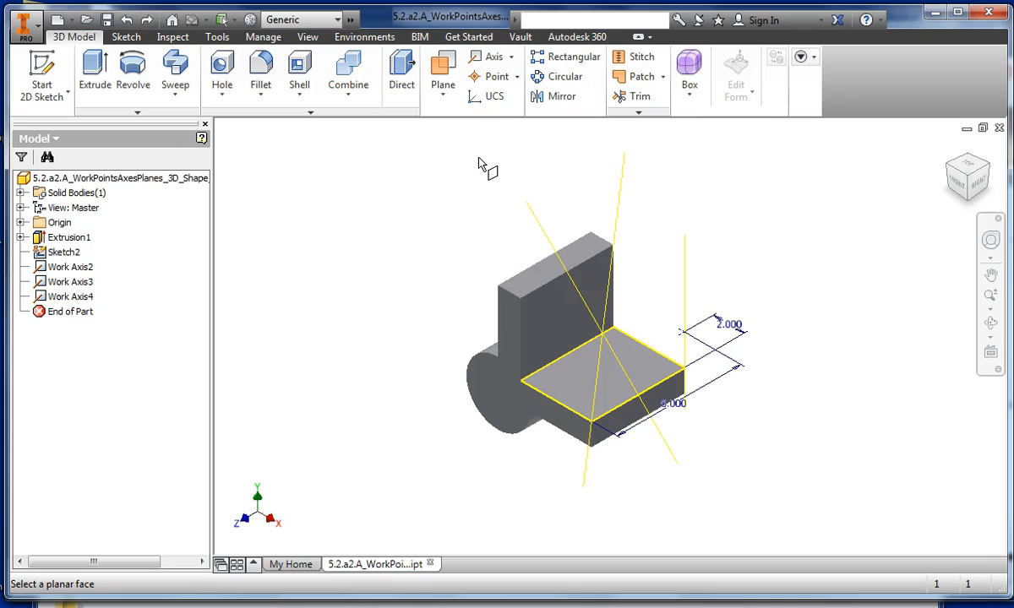
click(550, 308)
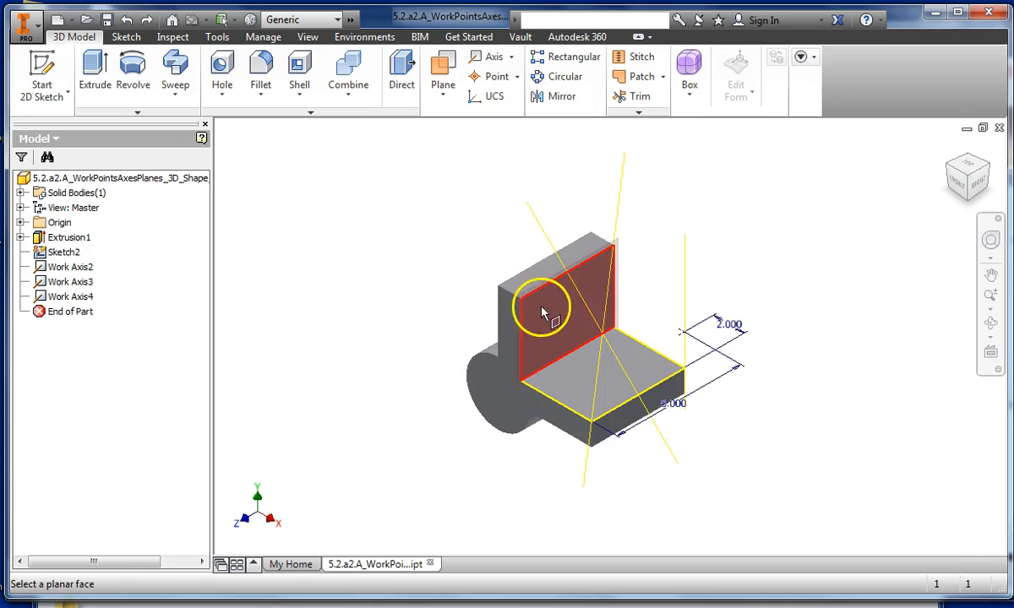
click(581, 323)
drag(583, 327, 743, 428)
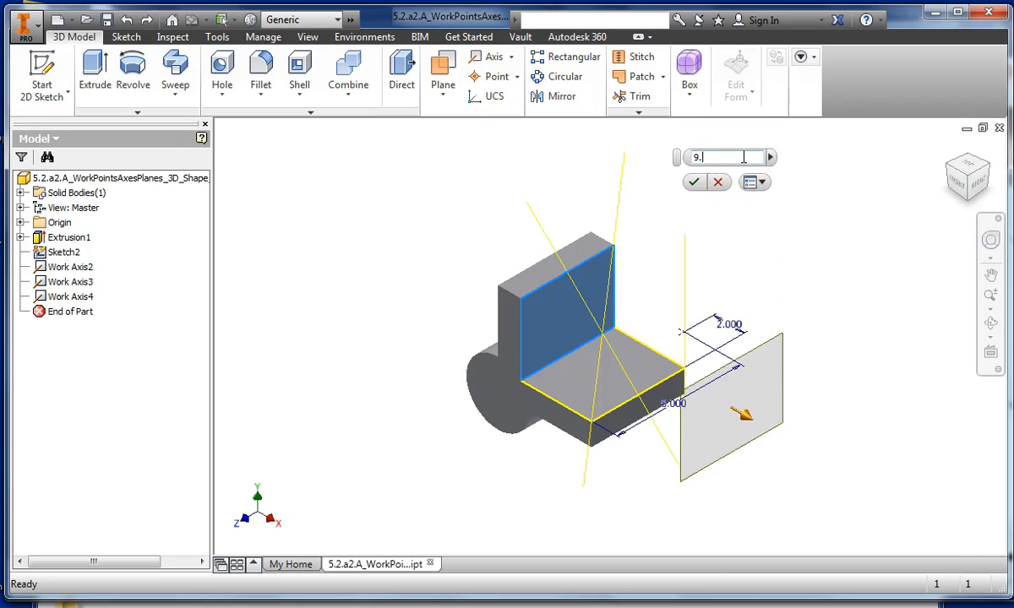
key(Return)
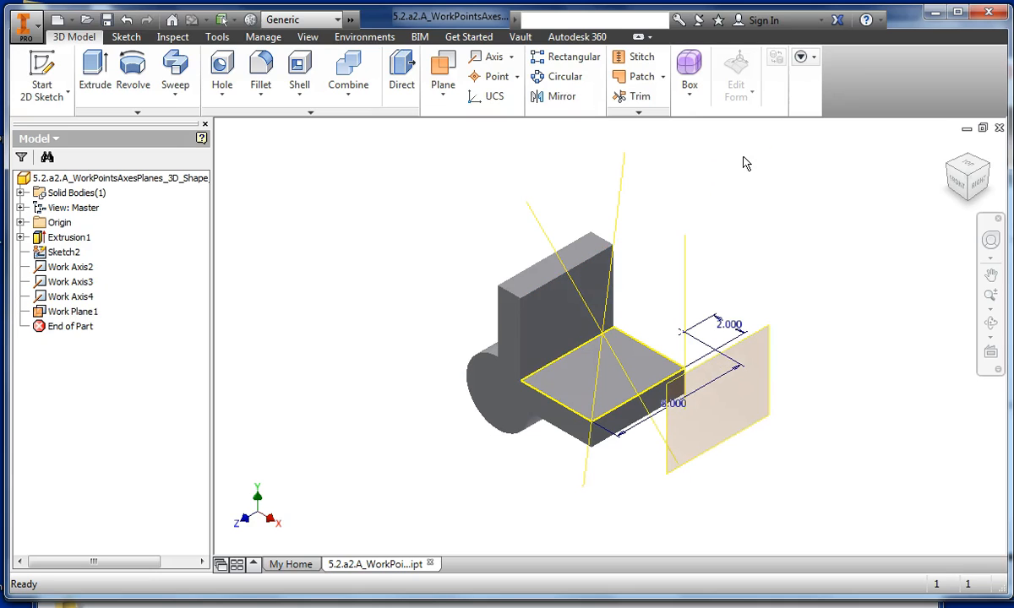
Turn off the visibility of the offset work plane and undo the change
right_click(769, 362)
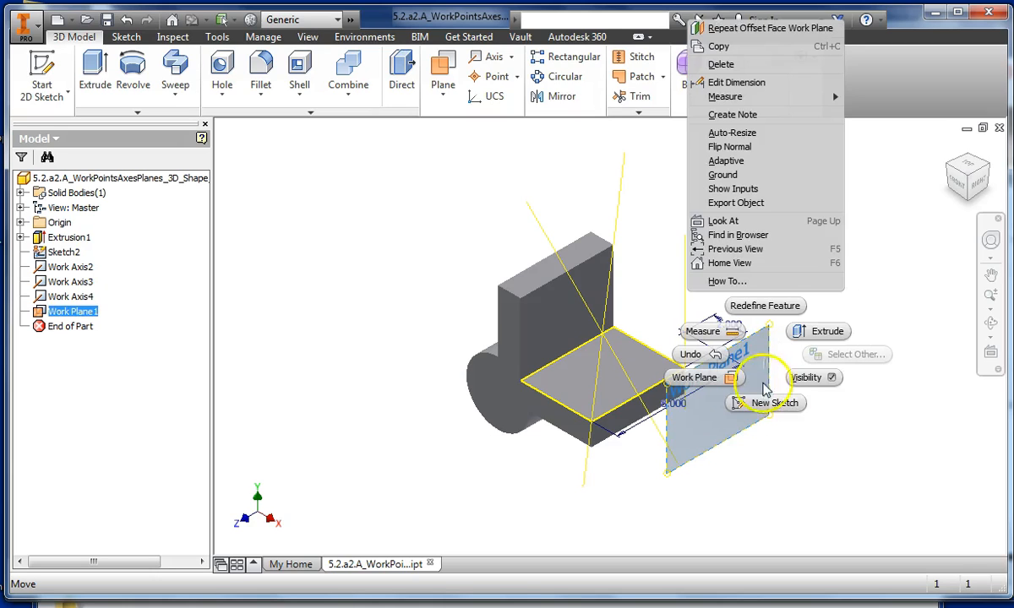
click(838, 474)
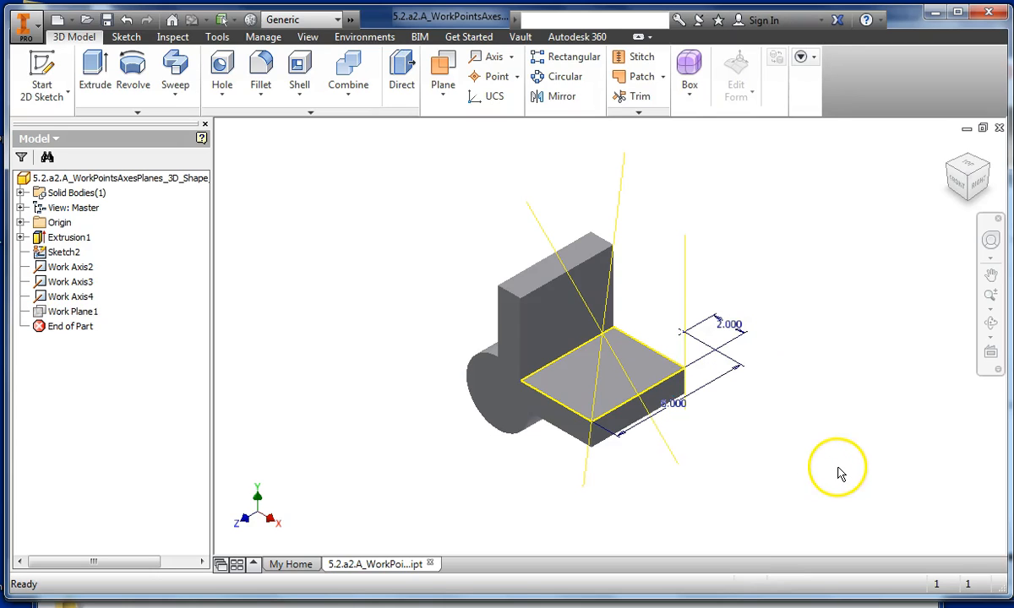
click(126, 20)
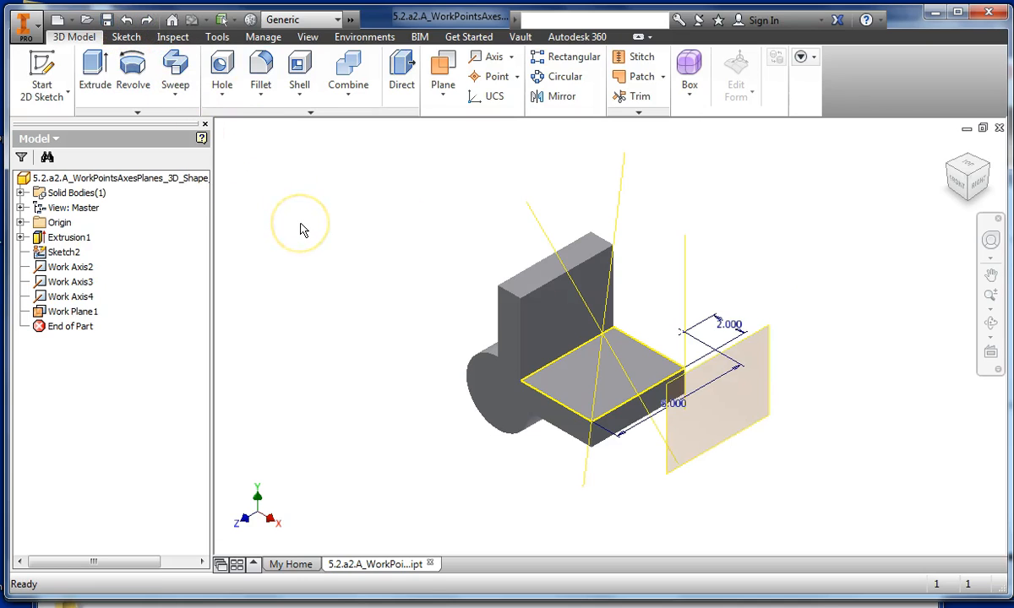
click(443, 93)
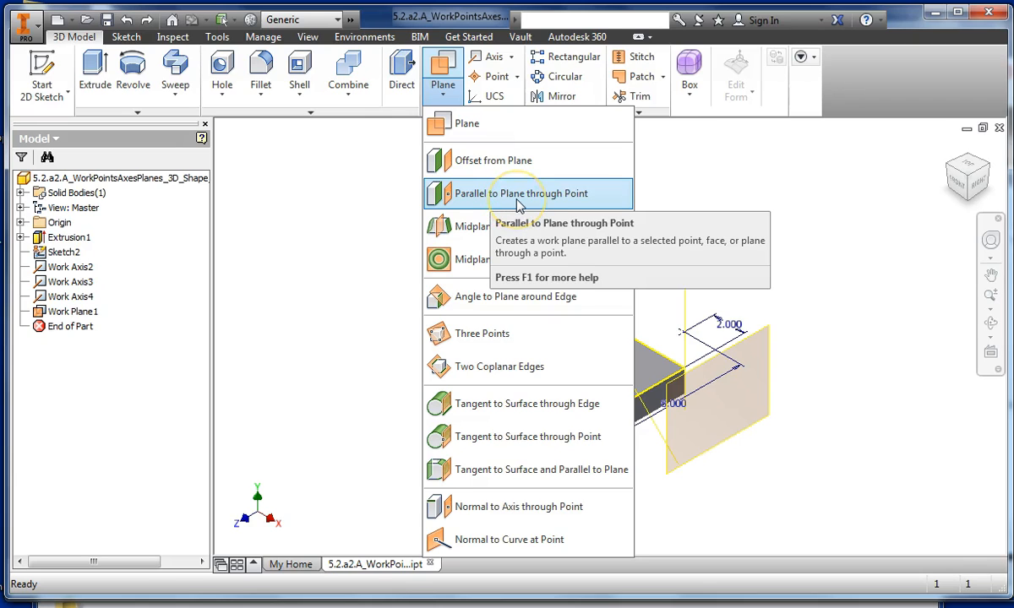
click(566, 195)
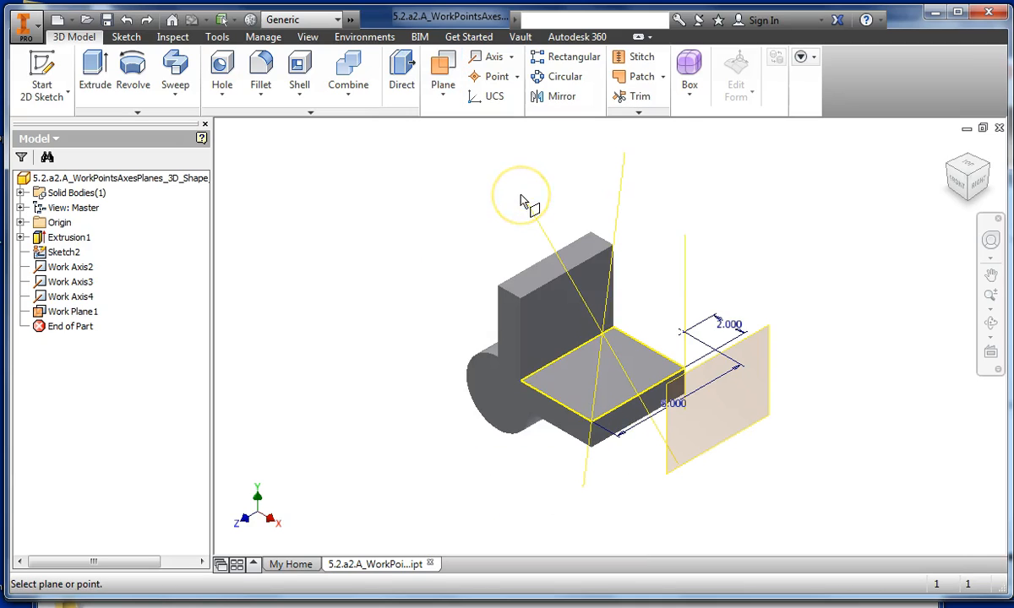
click(583, 384)
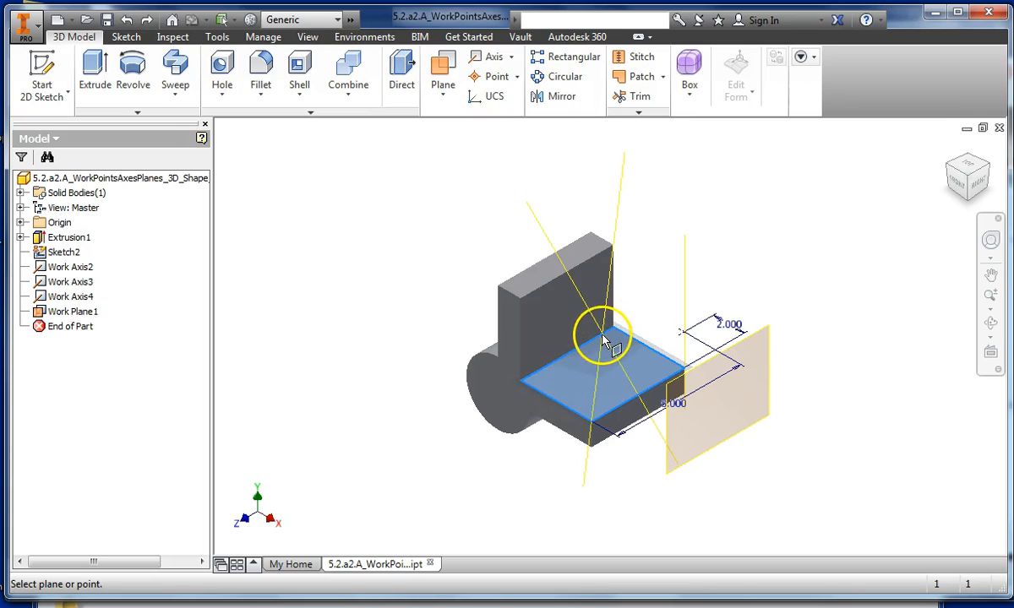
scroll(602, 338, up, 5)
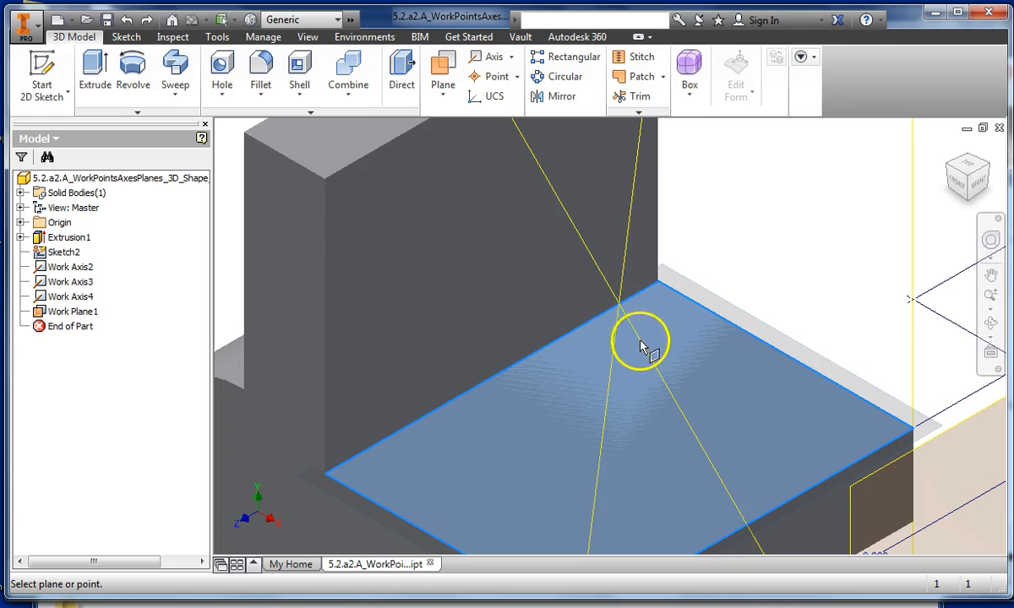
scroll(640, 342, down, 5)
right_click(460, 239)
click(412, 238)
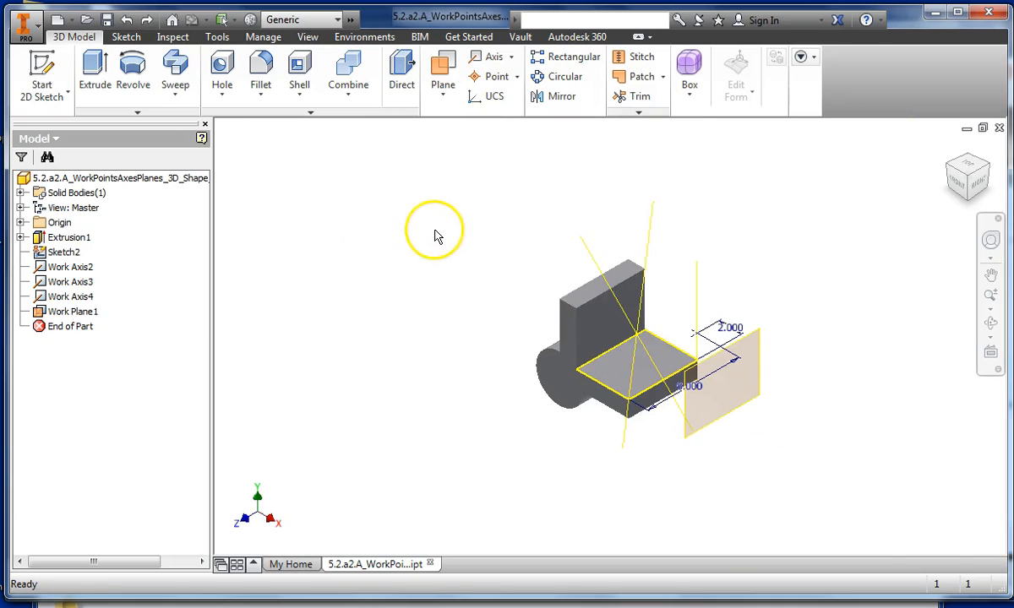
Create a work point at the intersection of the two diagonal work axes with the Intersection of Two Lines option
scroll(498, 169, up, 3)
scroll(616, 309, down, 2)
middle_drag(616, 309, 493, 276)
scroll(494, 276, up, 5)
scroll(505, 289, down, 3)
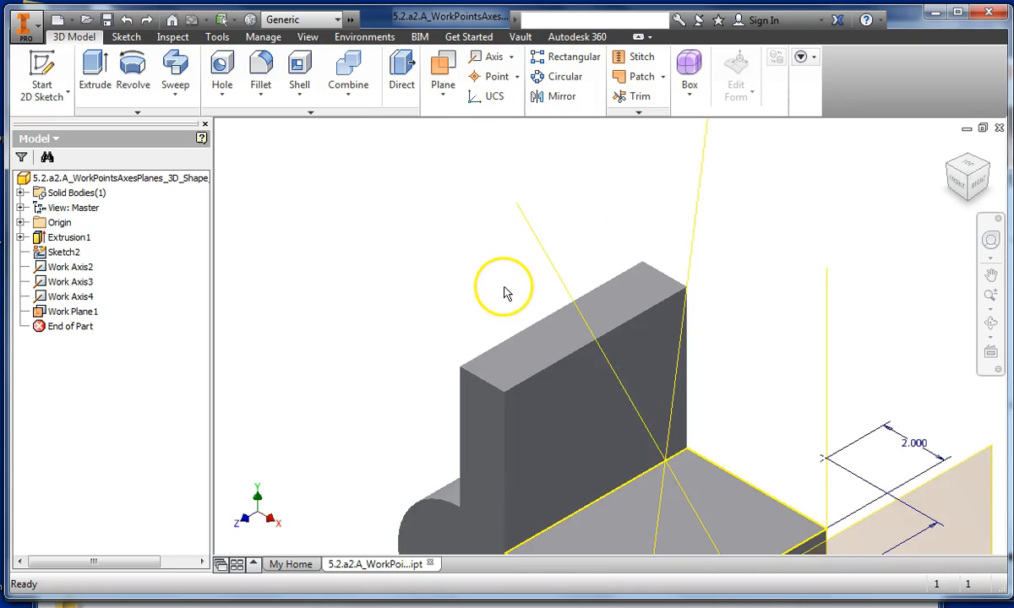
click(517, 76)
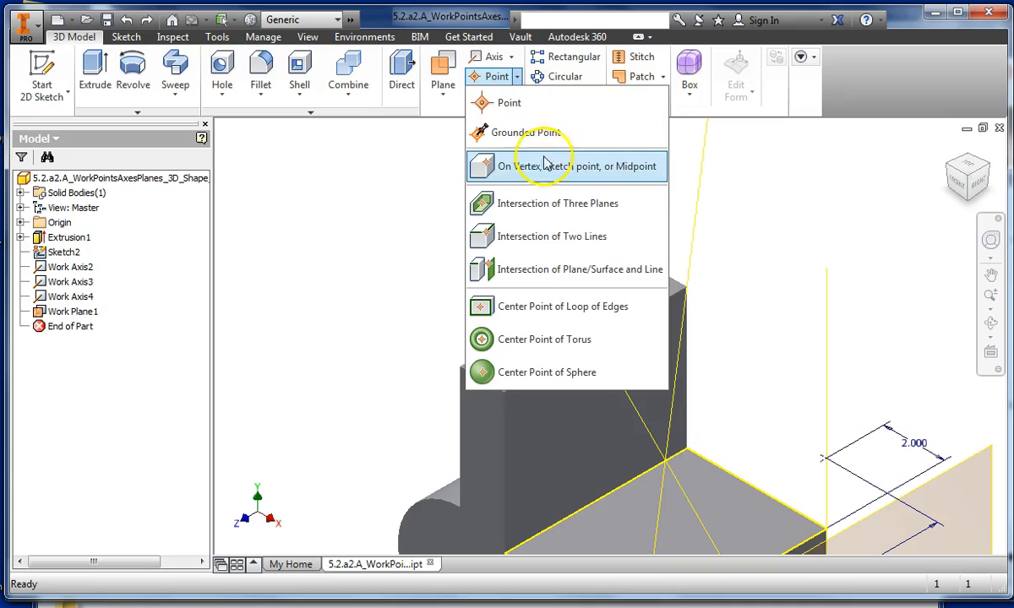
click(519, 236)
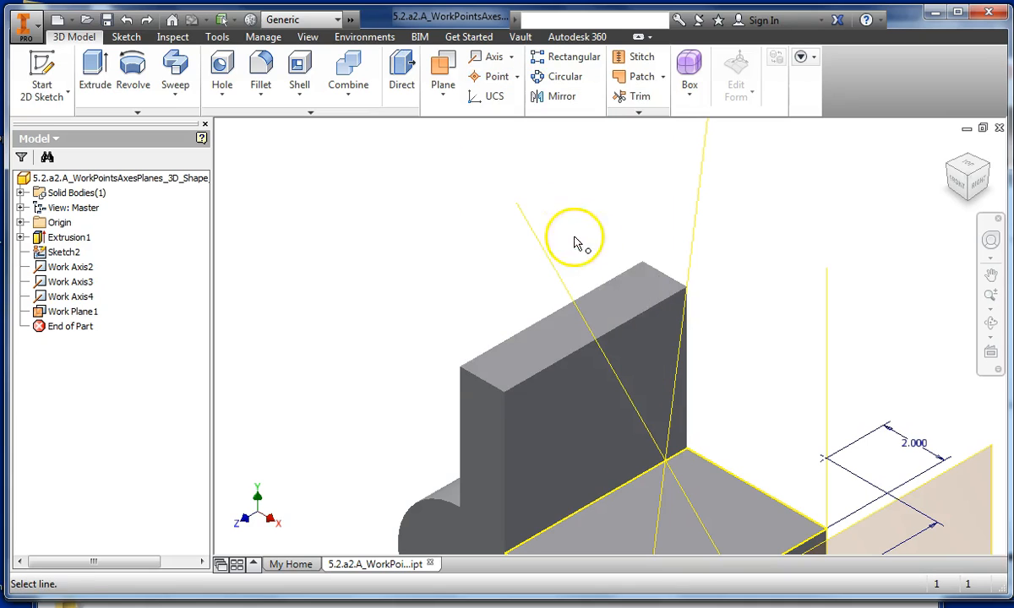
click(668, 432)
click(655, 446)
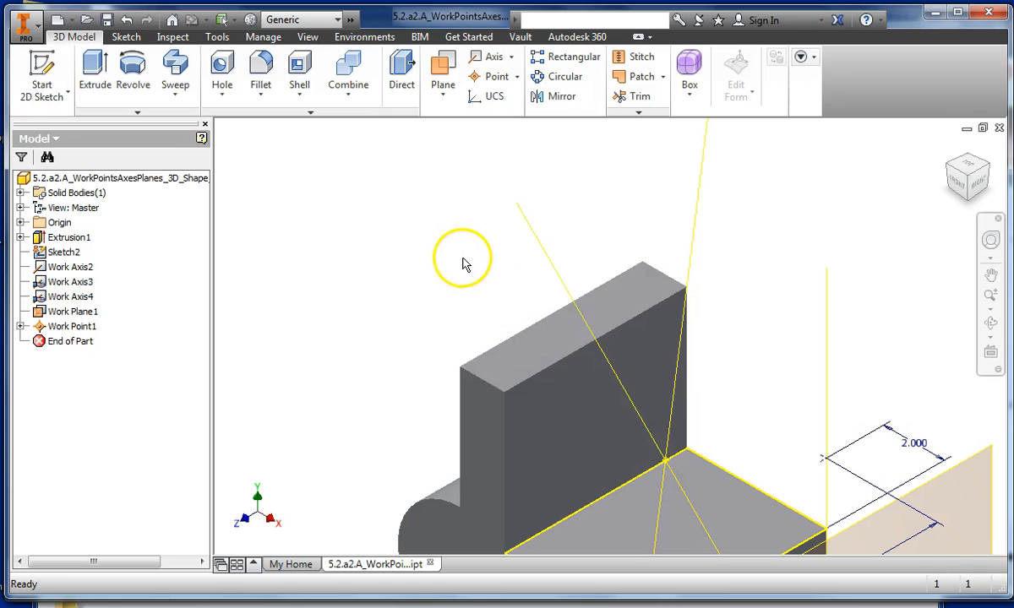
Create a work plane parallel to the base plate's upper face through the work point where the diagonal axes cross
click(442, 94)
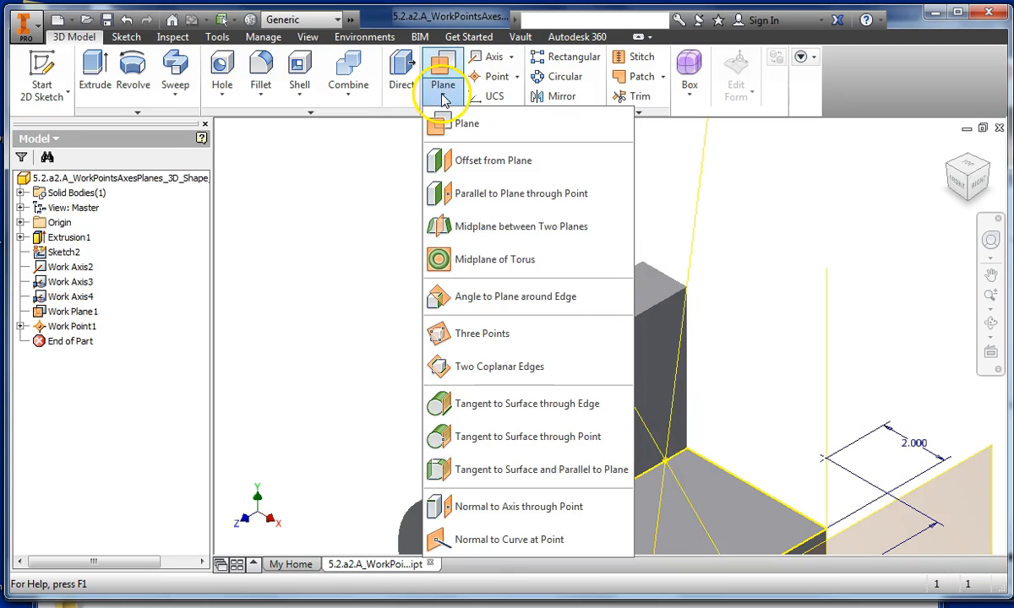
click(435, 193)
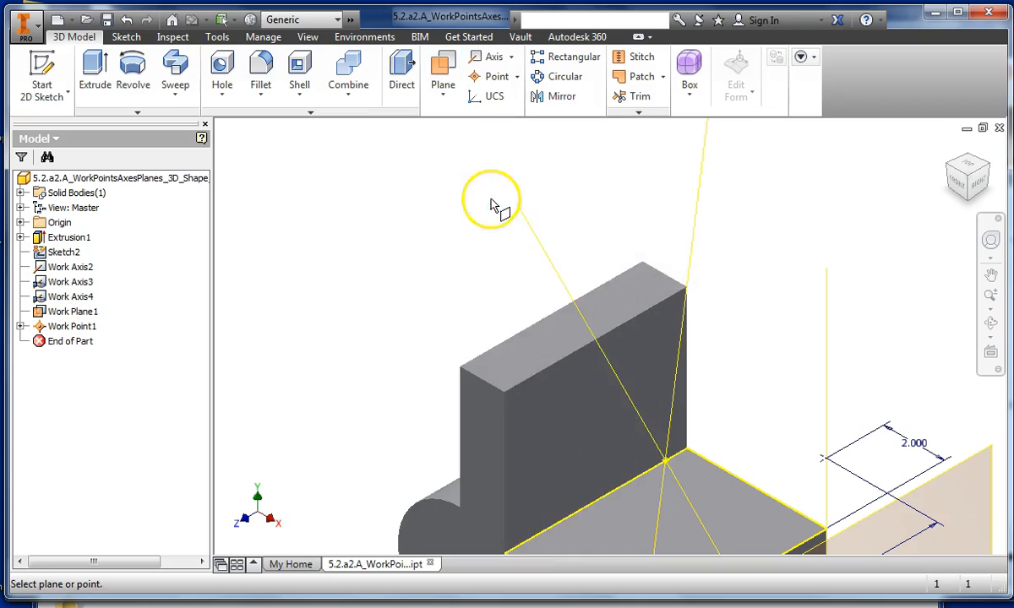
click(745, 519)
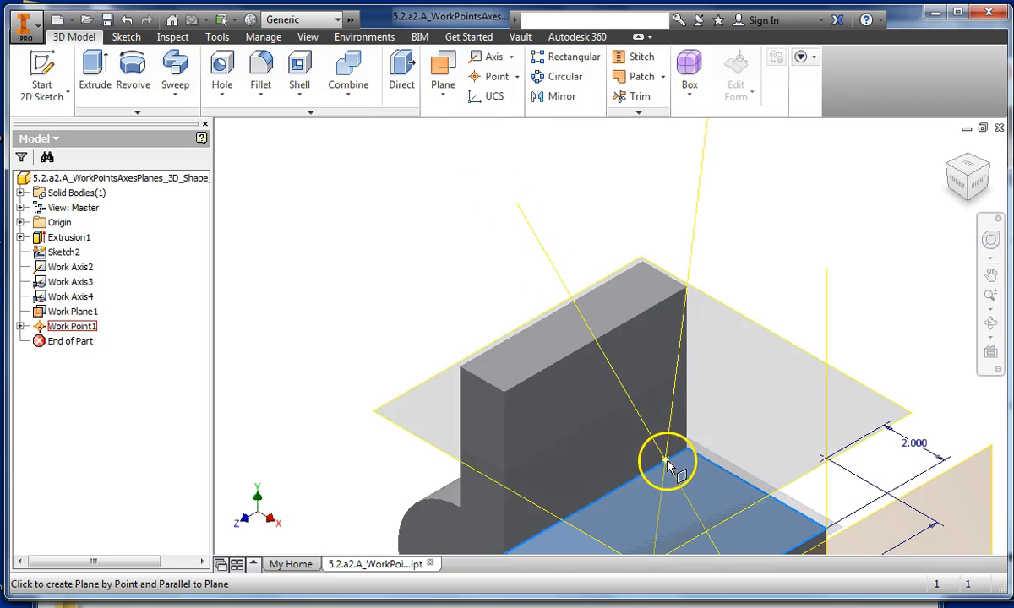
click(665, 462)
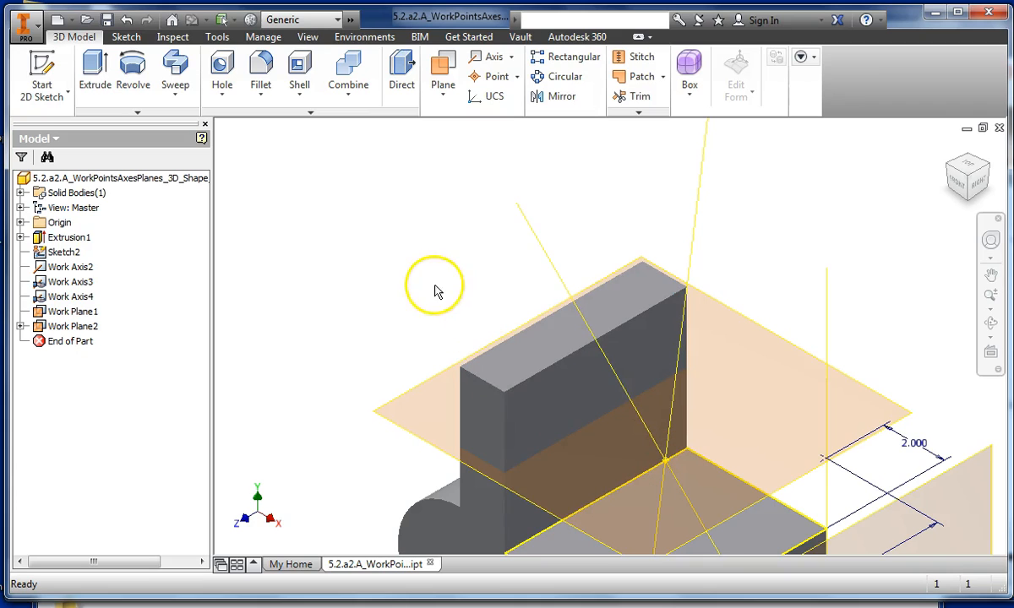
scroll(525, 211, down, 3)
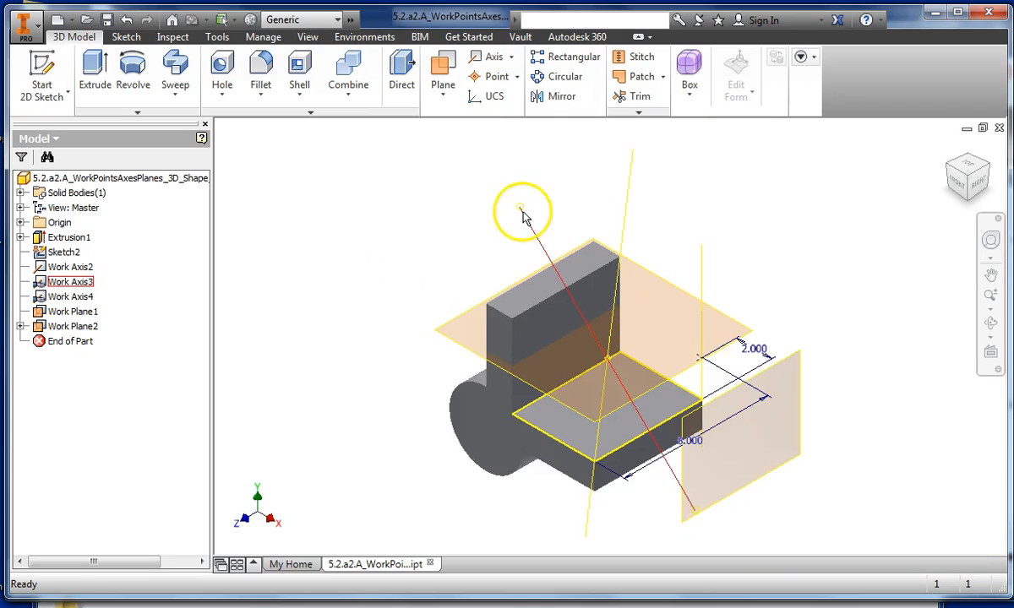
Create a midplane work plane between the horizontal work plane through the work point and the base plate's upper face
click(952, 181)
click(990, 324)
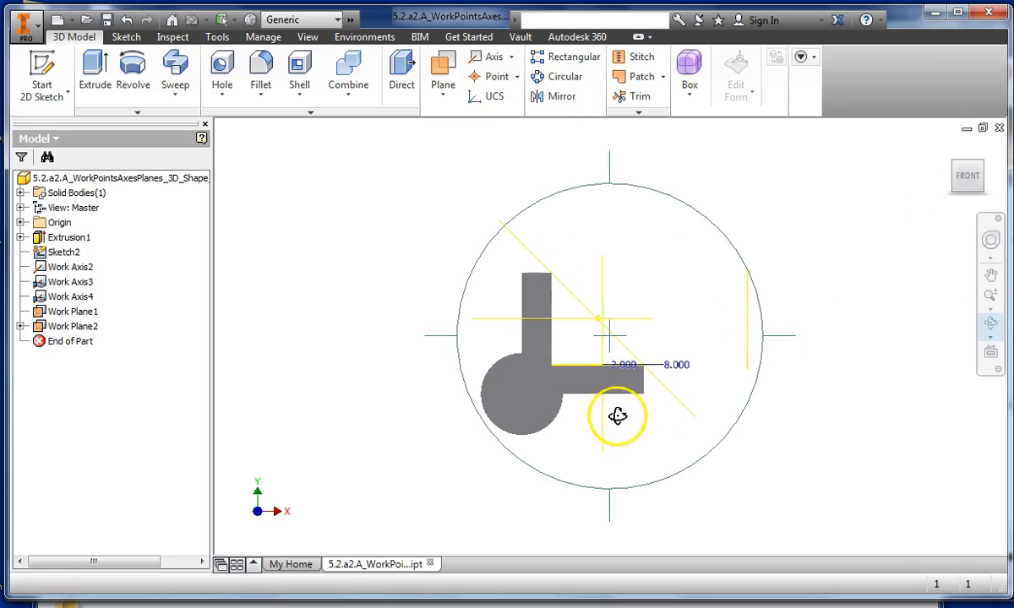
mouse_move(616, 493)
mouse_down()
mouse_move(607, 487)
mouse_move(625, 512)
mouse_up()
drag(774, 335, 756, 340)
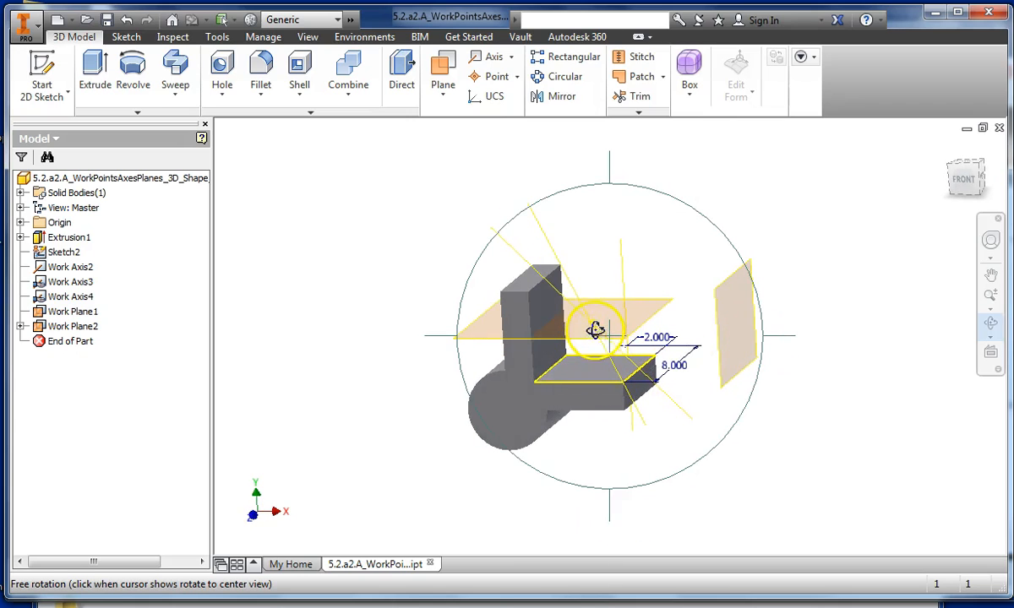
key(Escape)
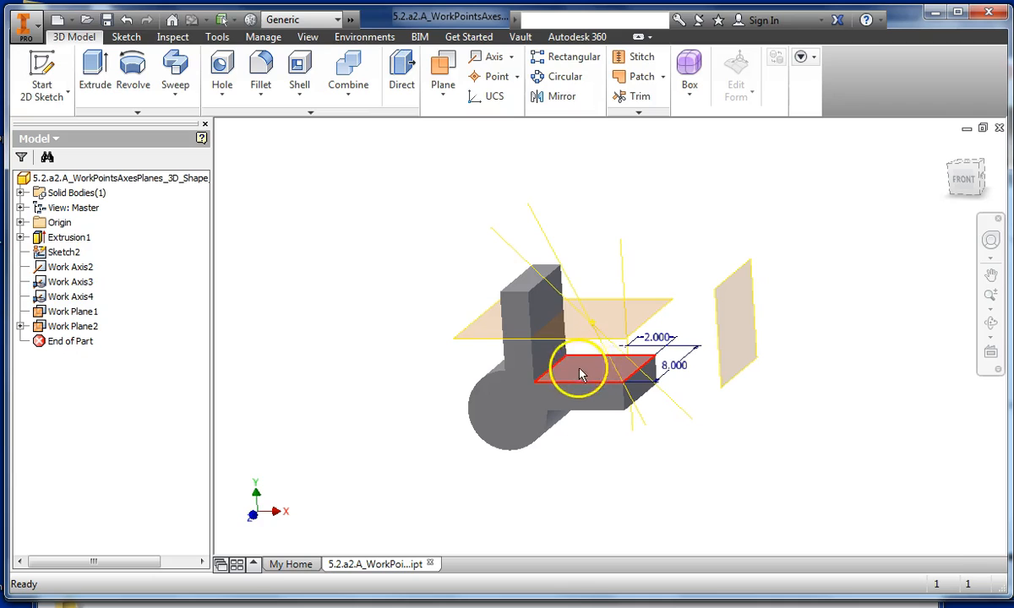
click(450, 98)
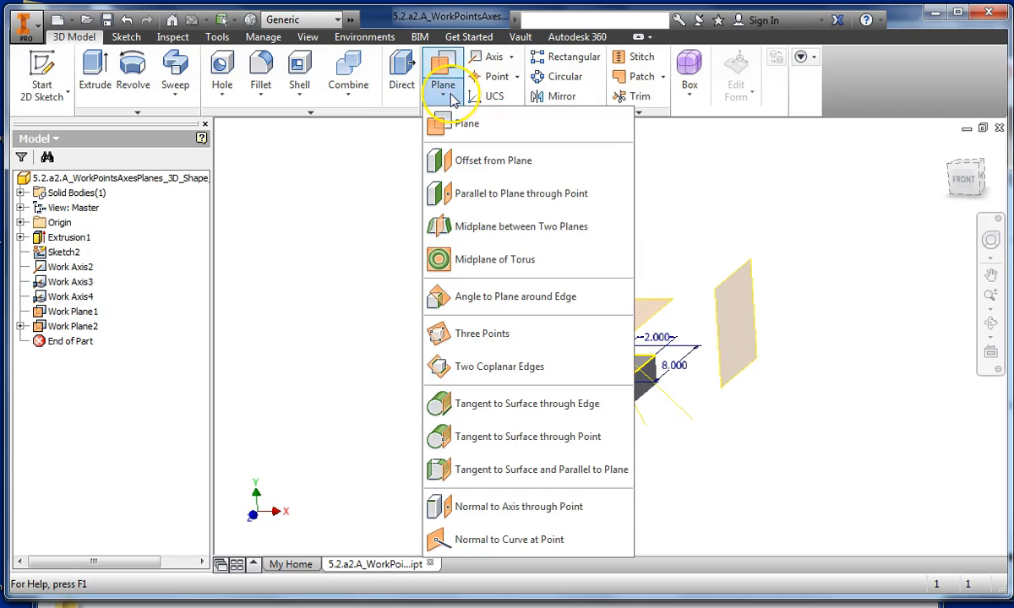
click(475, 229)
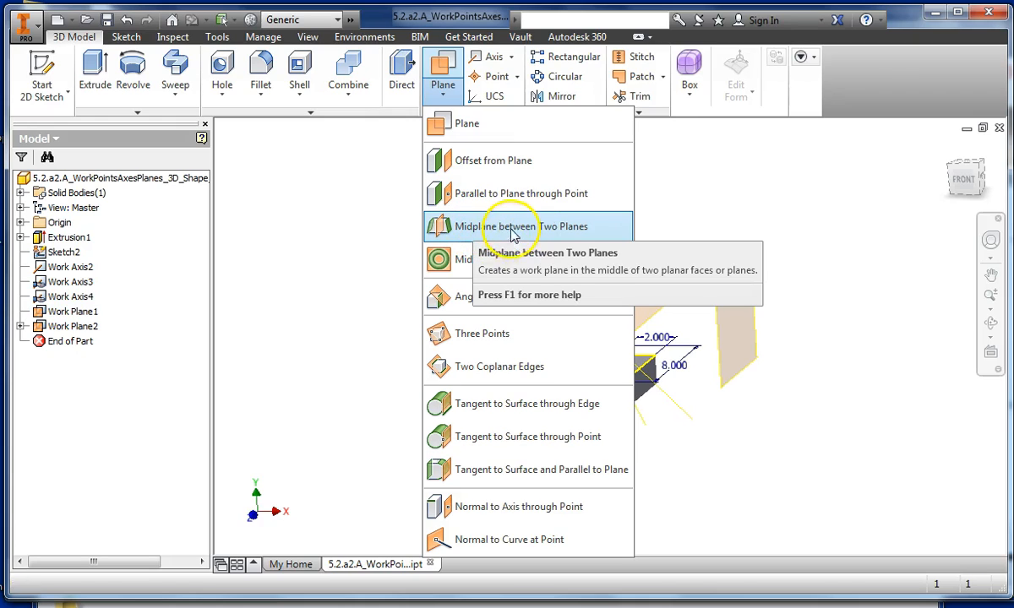
click(511, 227)
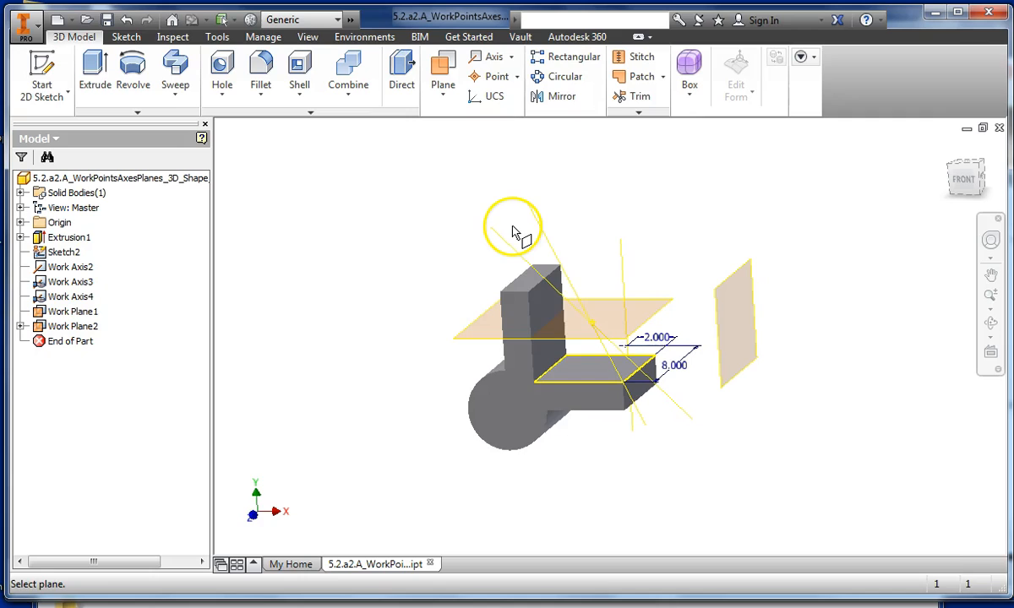
click(580, 344)
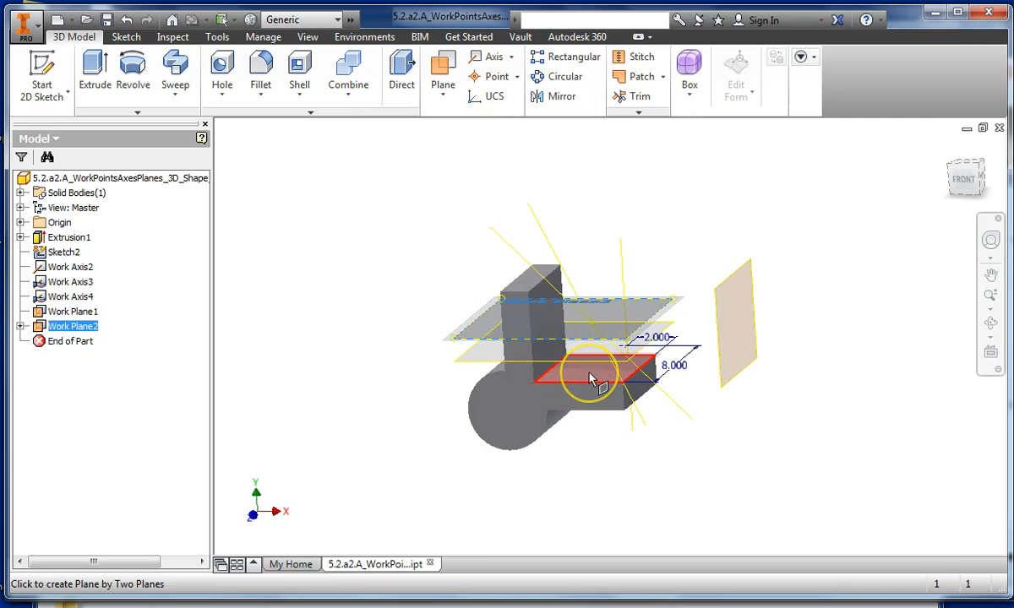
click(593, 374)
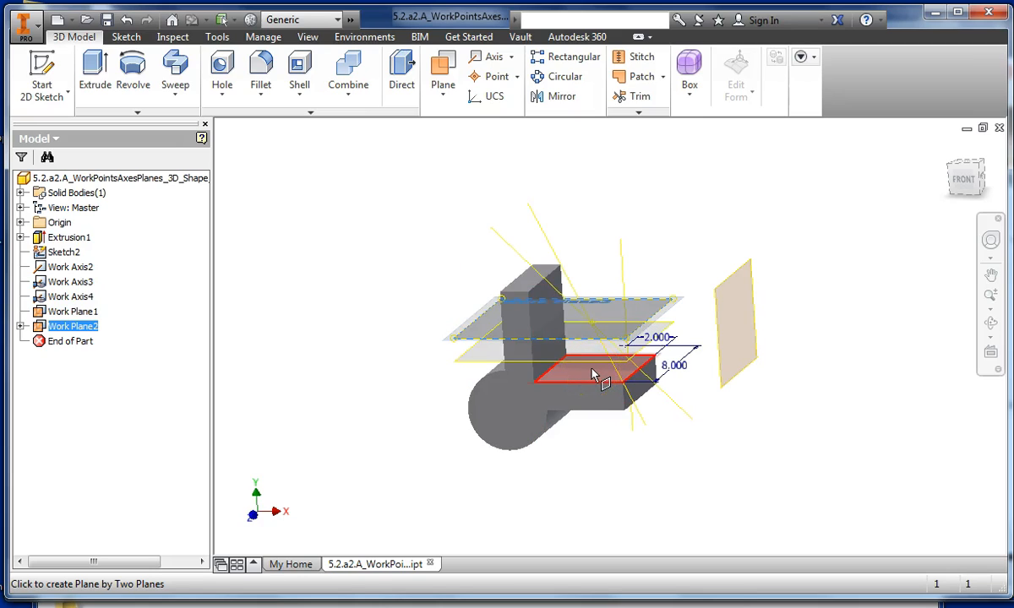
click(594, 379)
scroll(597, 380, down, 4)
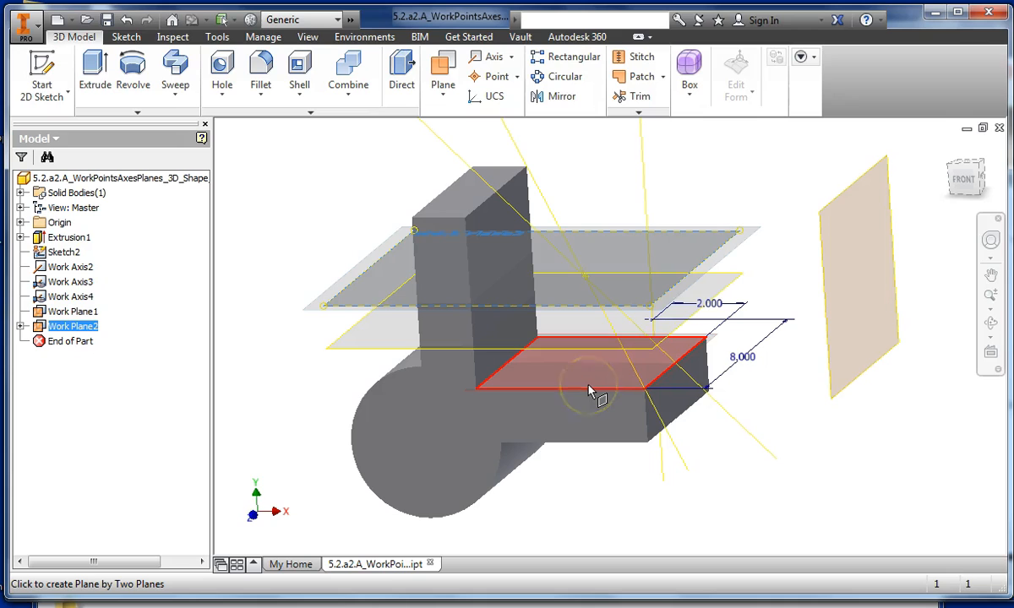
click(609, 502)
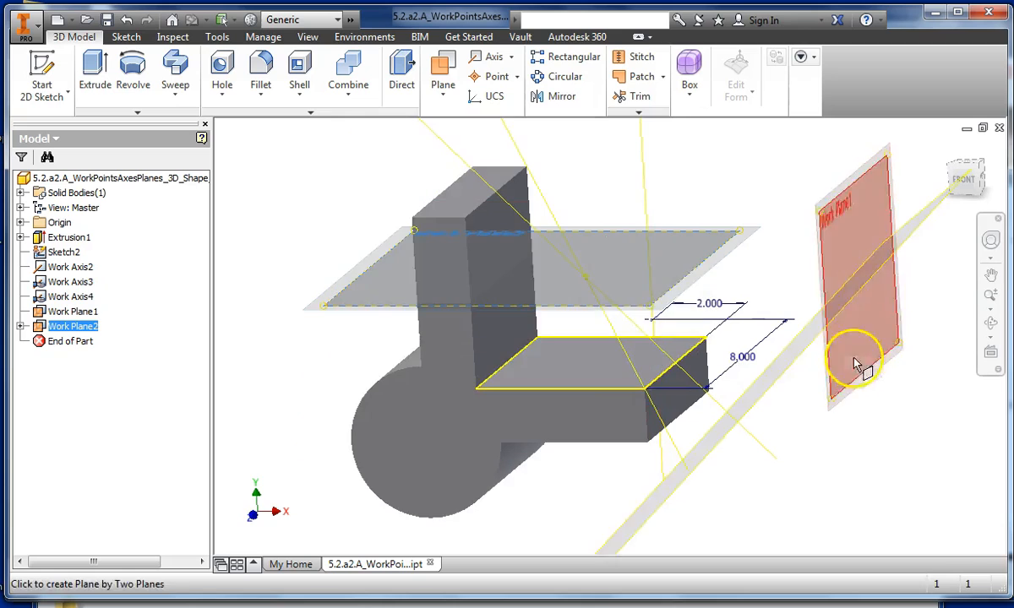
click(596, 390)
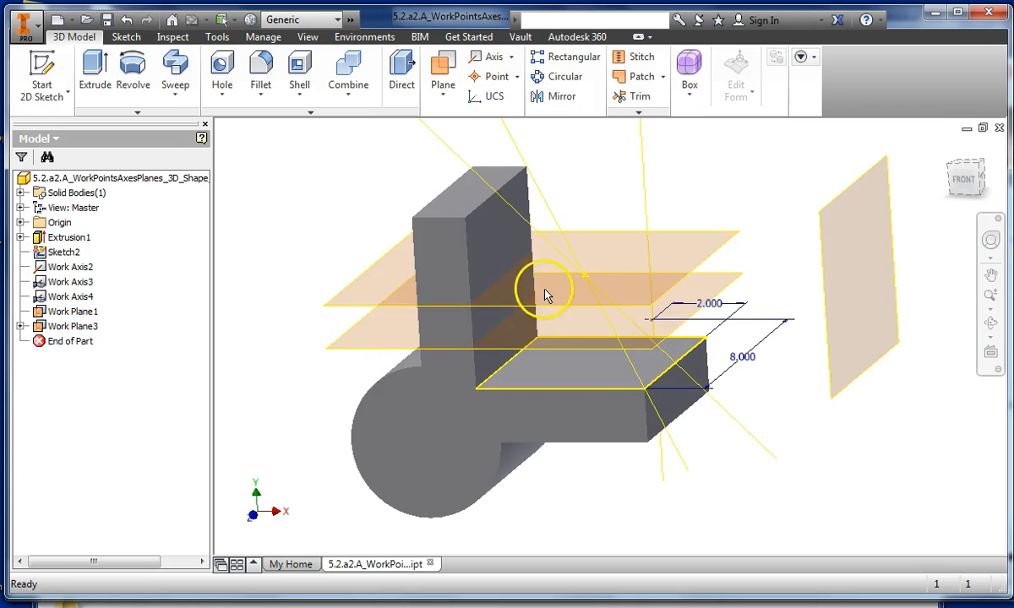
click(561, 376)
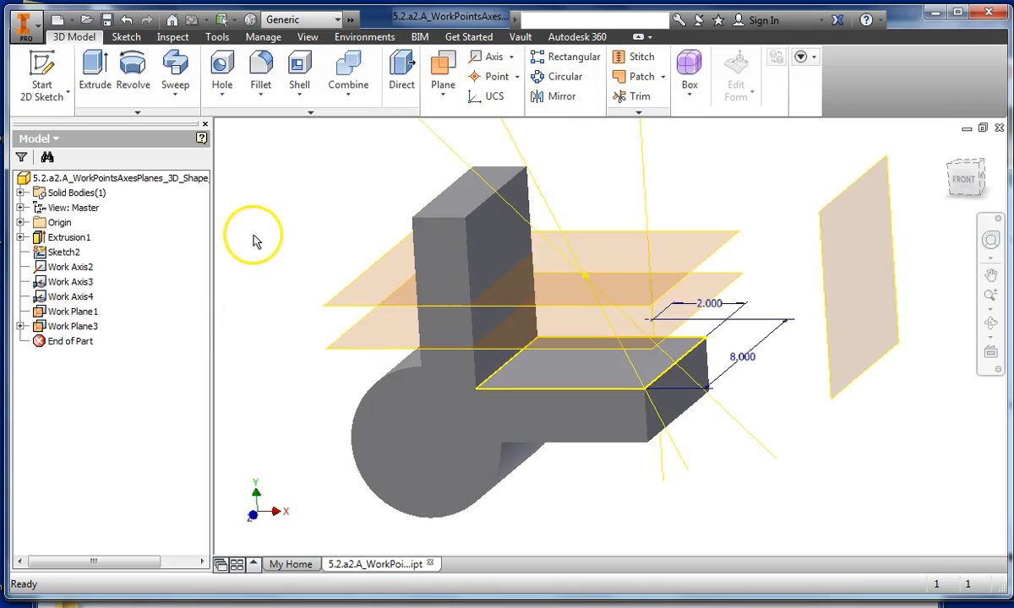
Create a work plane at 42.5 degrees to the base plate's outer end face around that face's upper edge
click(452, 101)
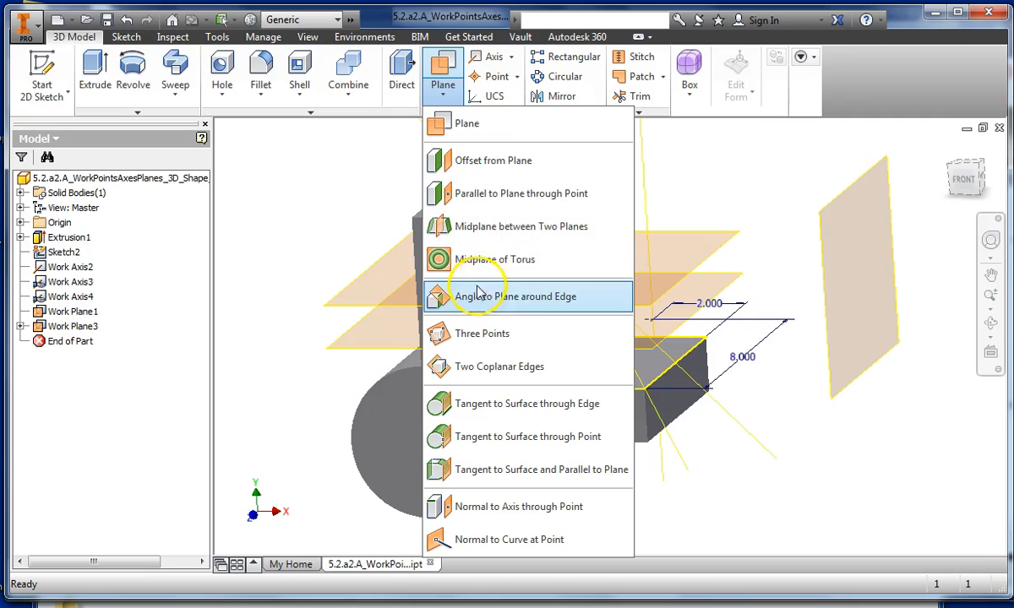
click(554, 304)
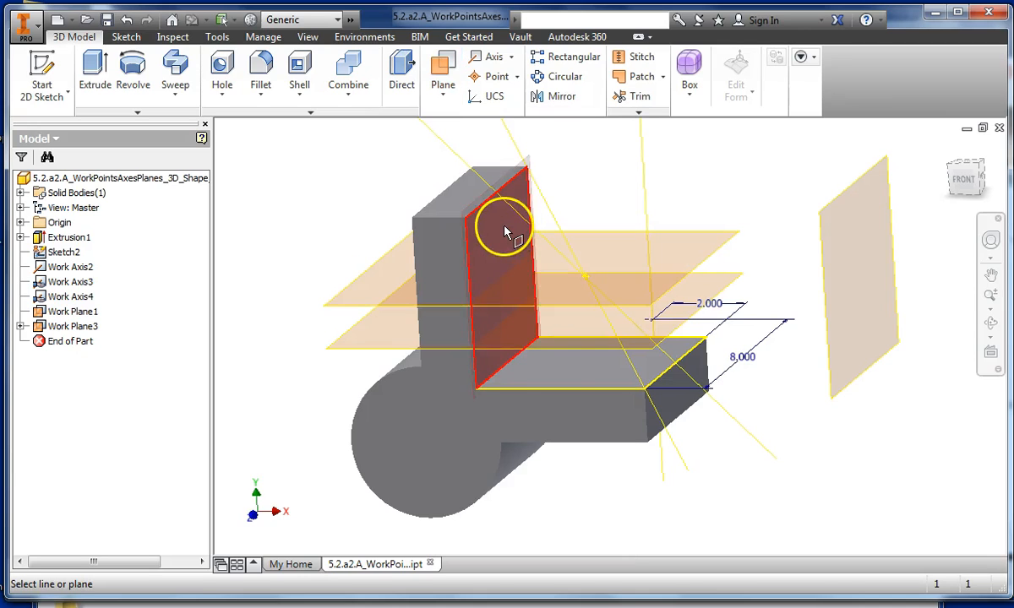
click(676, 390)
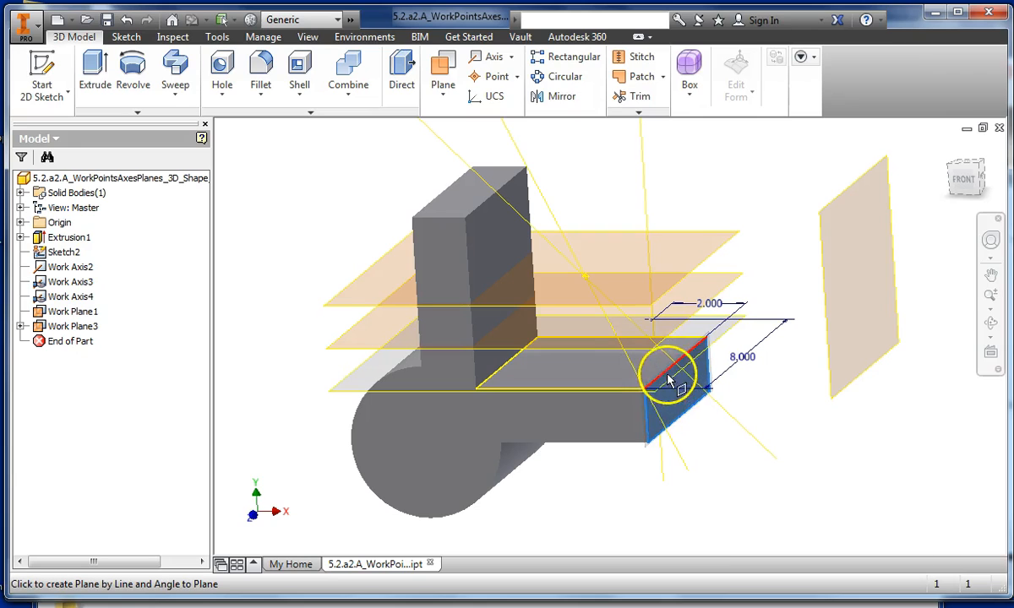
click(666, 380)
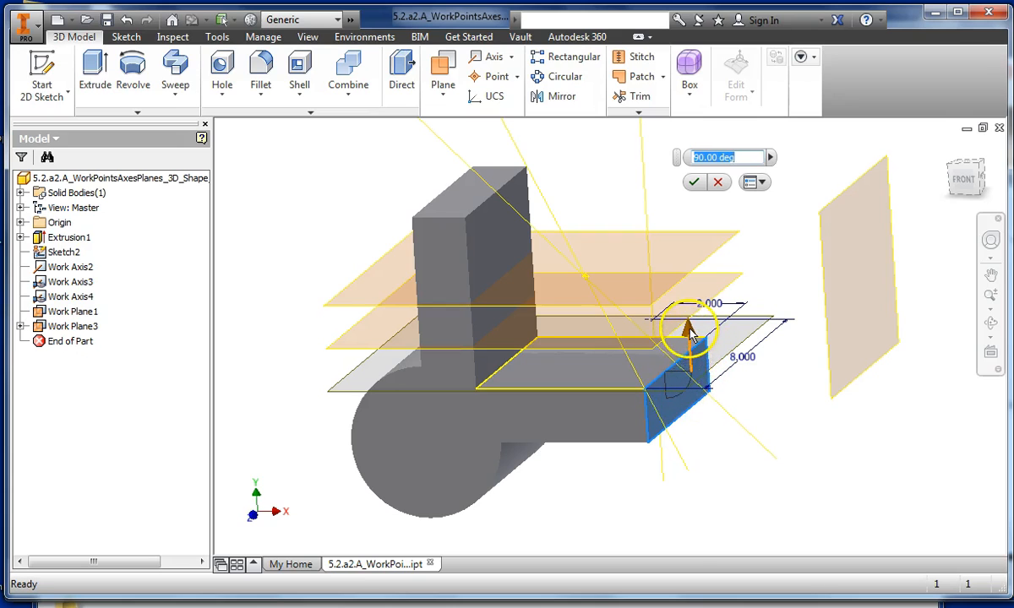
drag(688, 330, 737, 374)
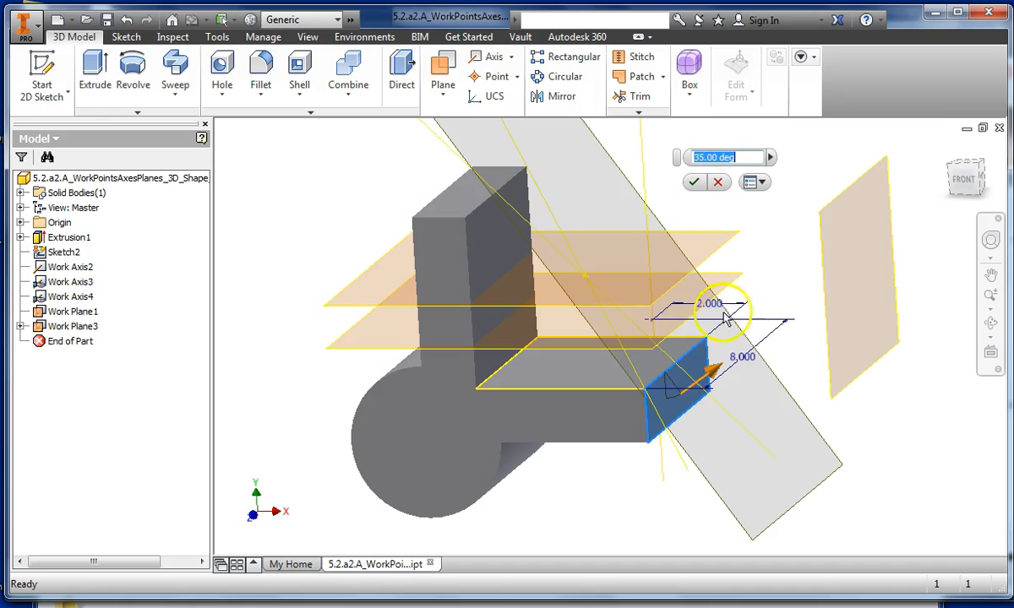
drag(718, 392, 714, 362)
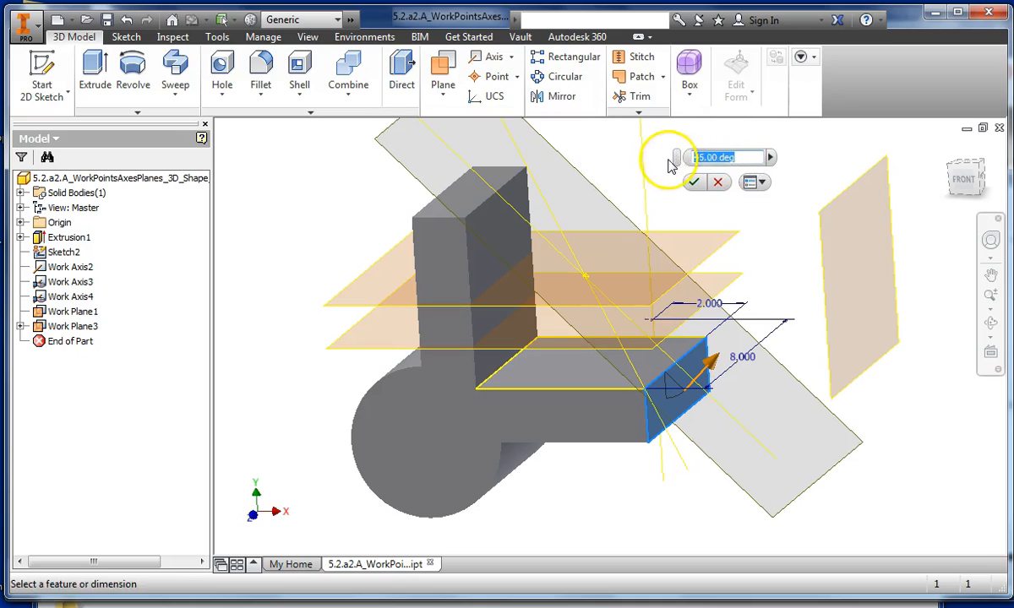
text(42.5)
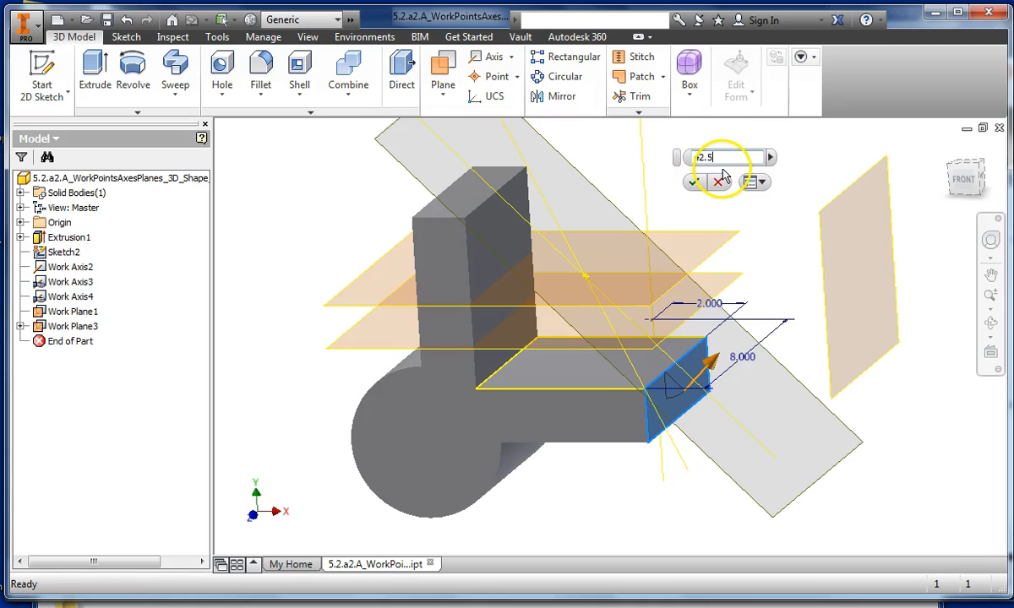
key(Return)
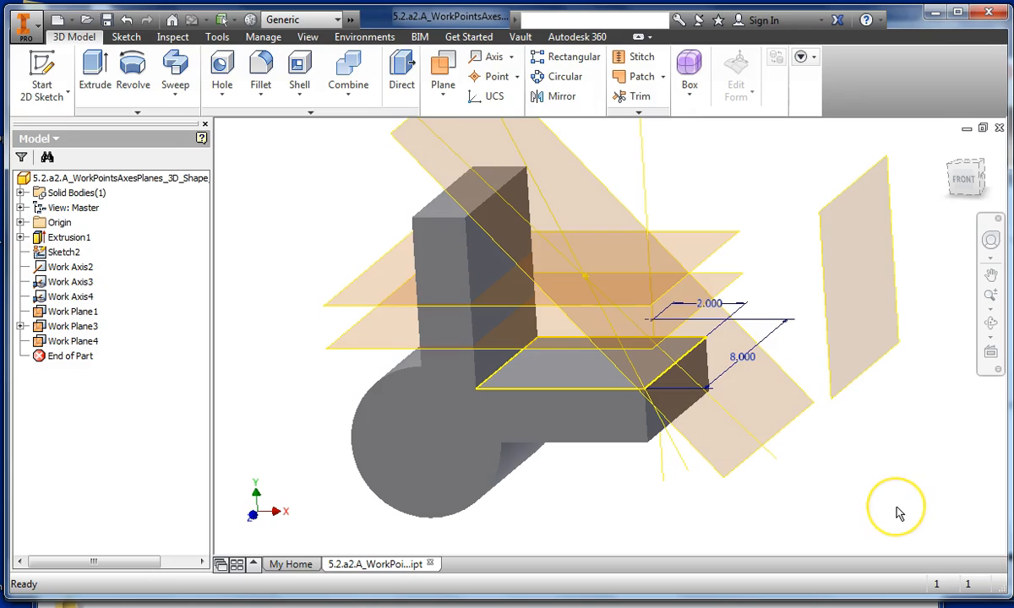
Create a work plane through two coplanar edges: the upright wall's rear vertical edge and the base plate's front outer vertical edge
click(457, 99)
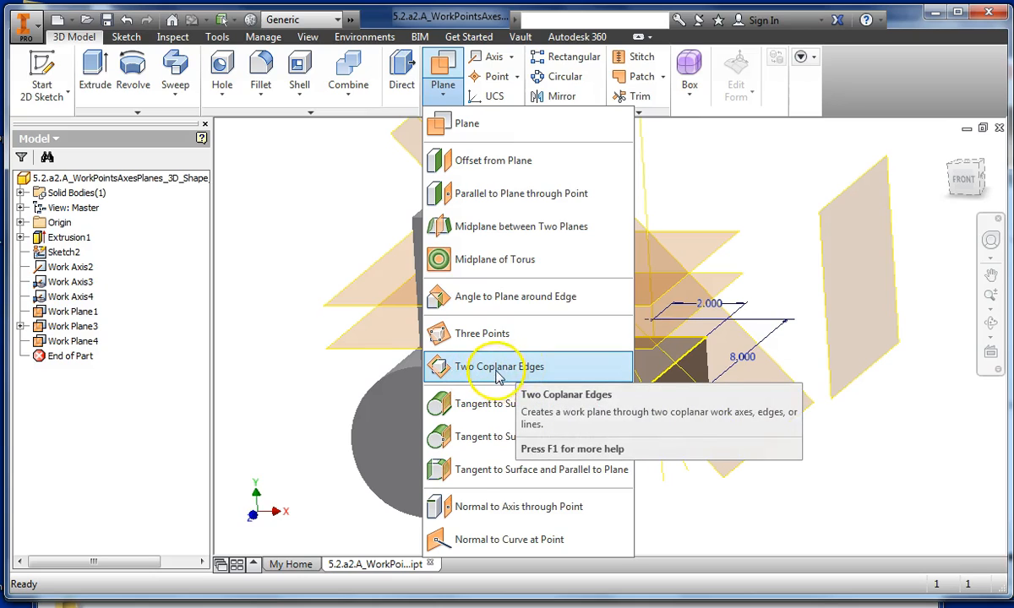
click(463, 368)
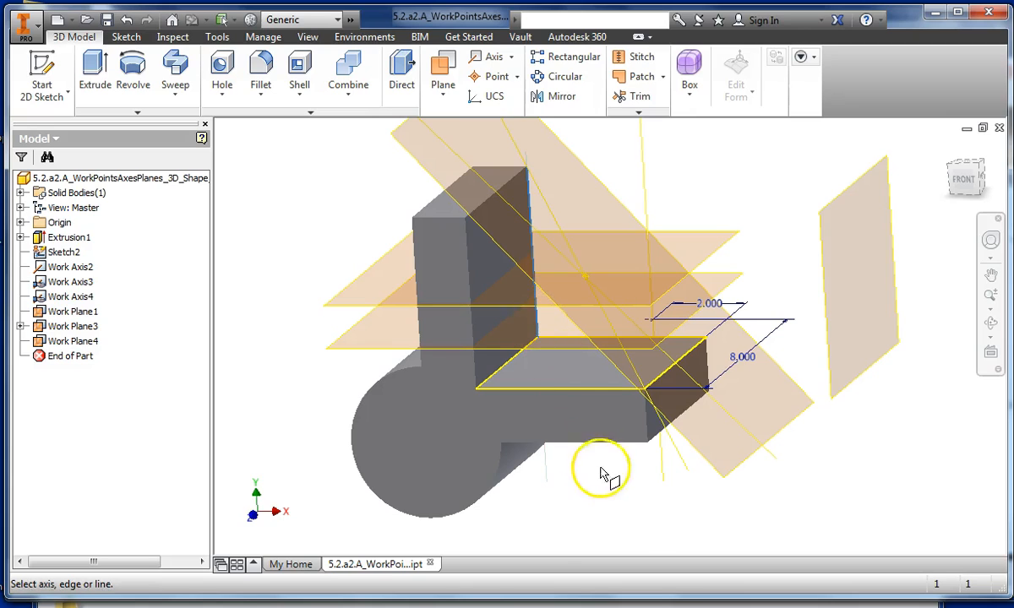
click(647, 431)
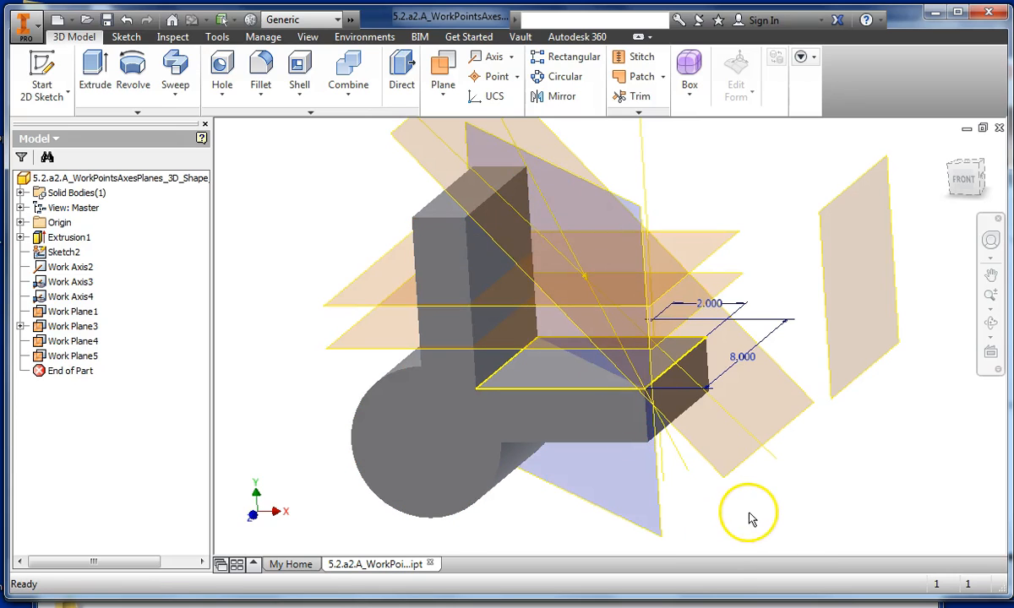
Create a work plane tangent to the cylinder's surface through the upright wall's upper outer edge
click(446, 94)
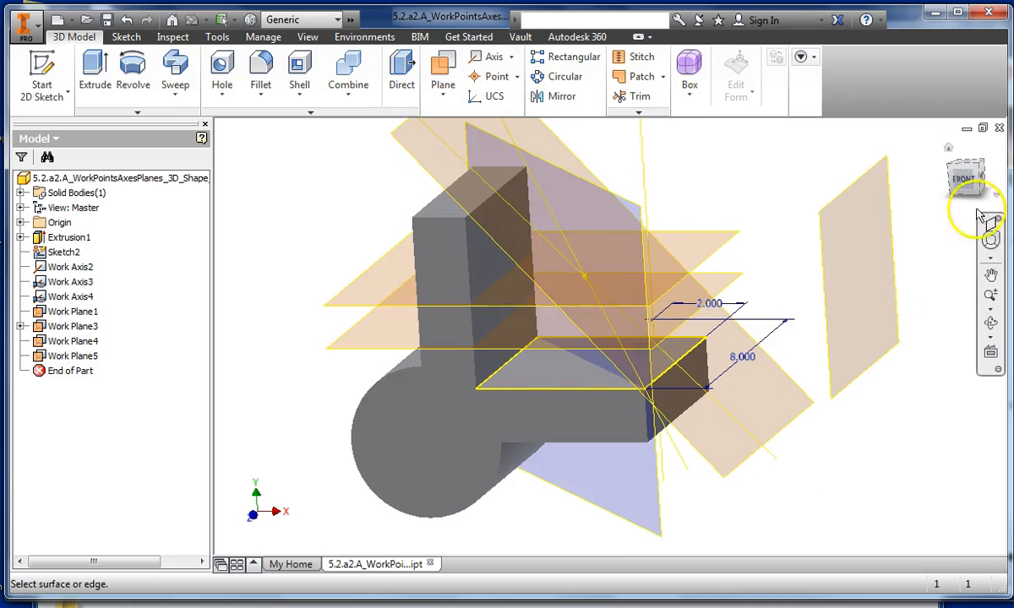
click(951, 171)
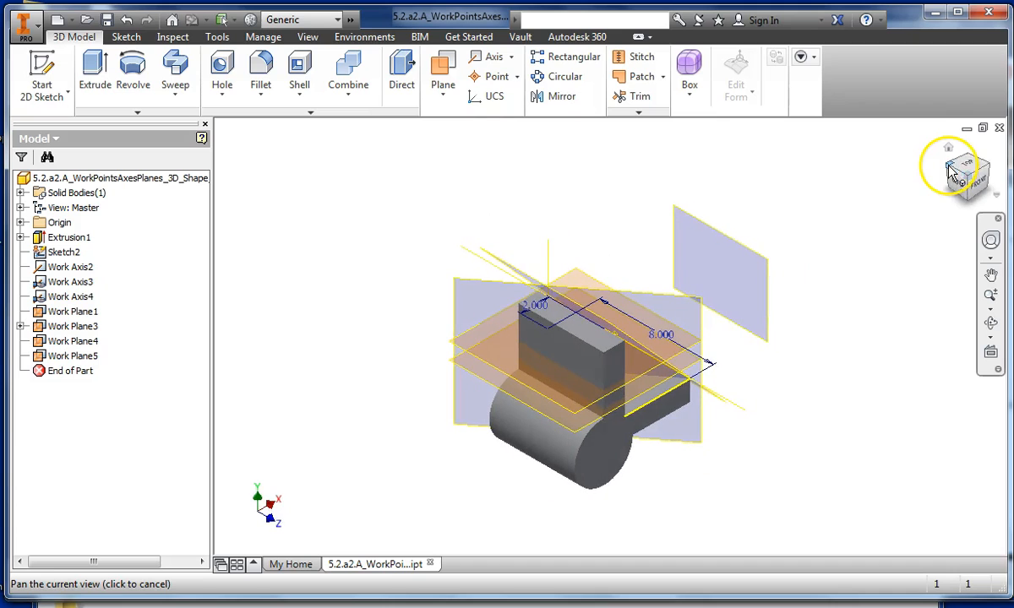
click(977, 184)
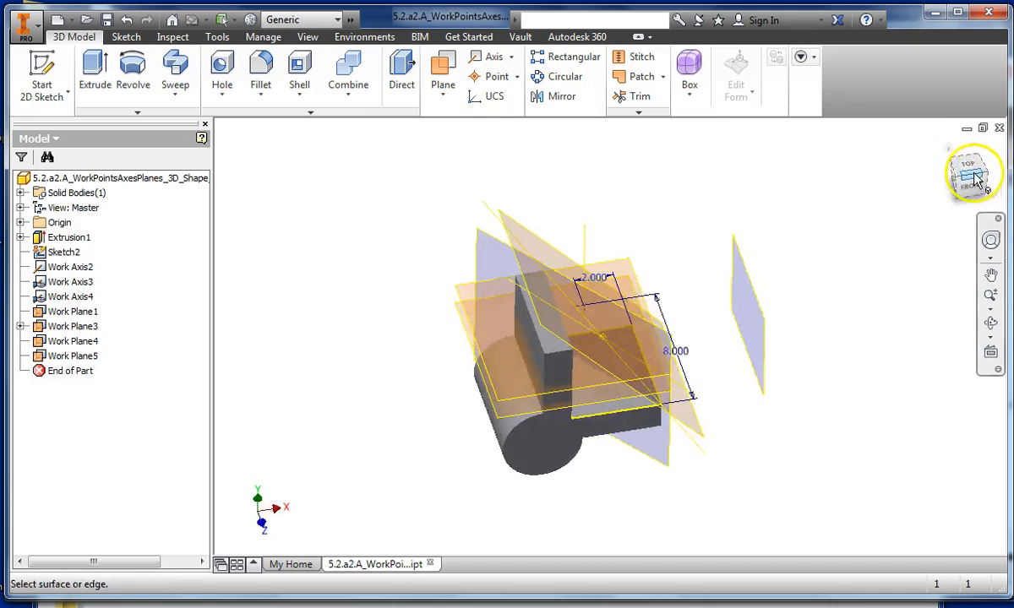
scroll(473, 494, up, 3)
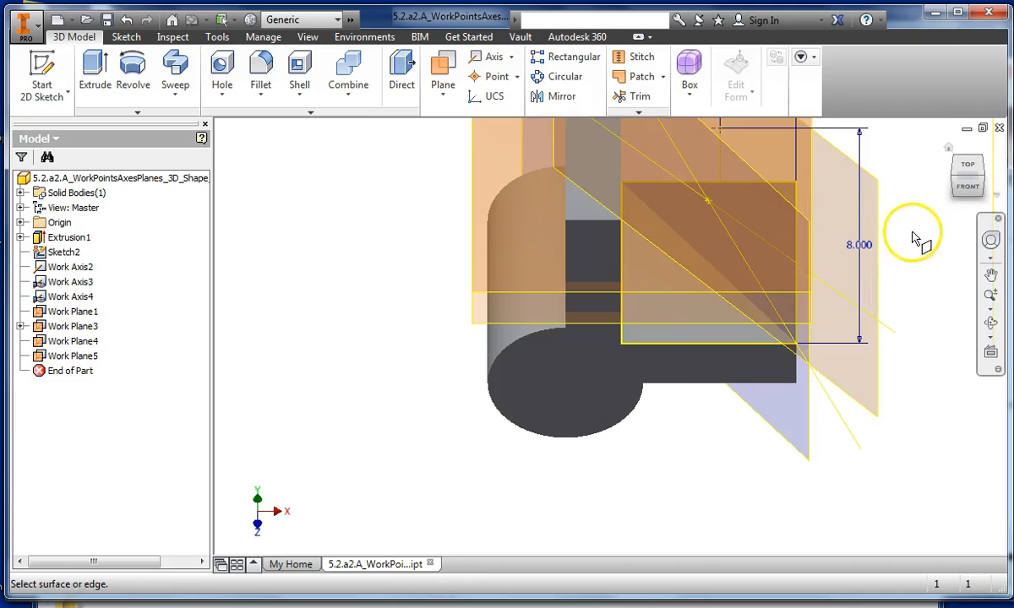
click(972, 187)
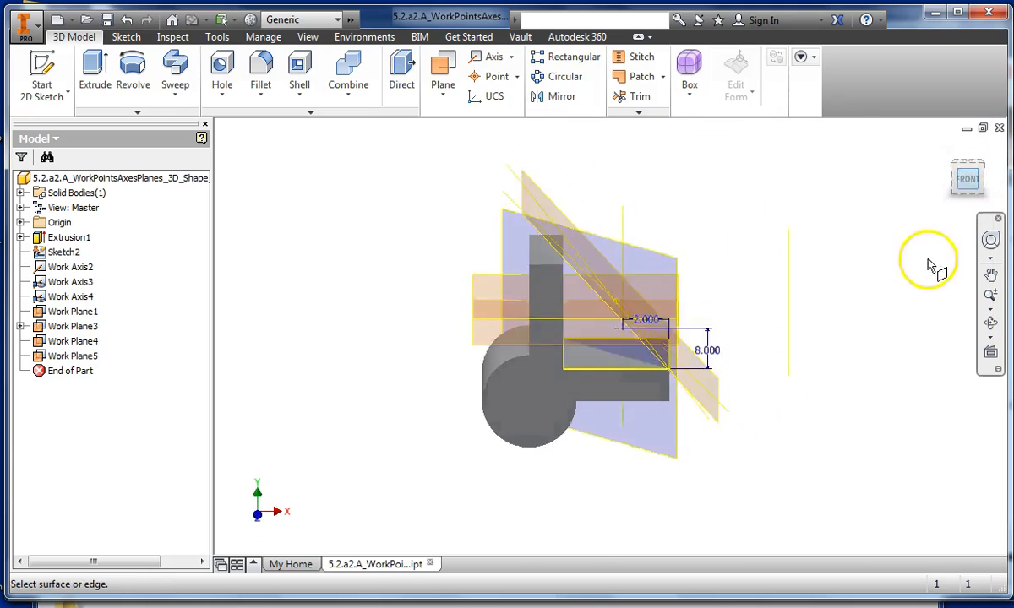
click(988, 324)
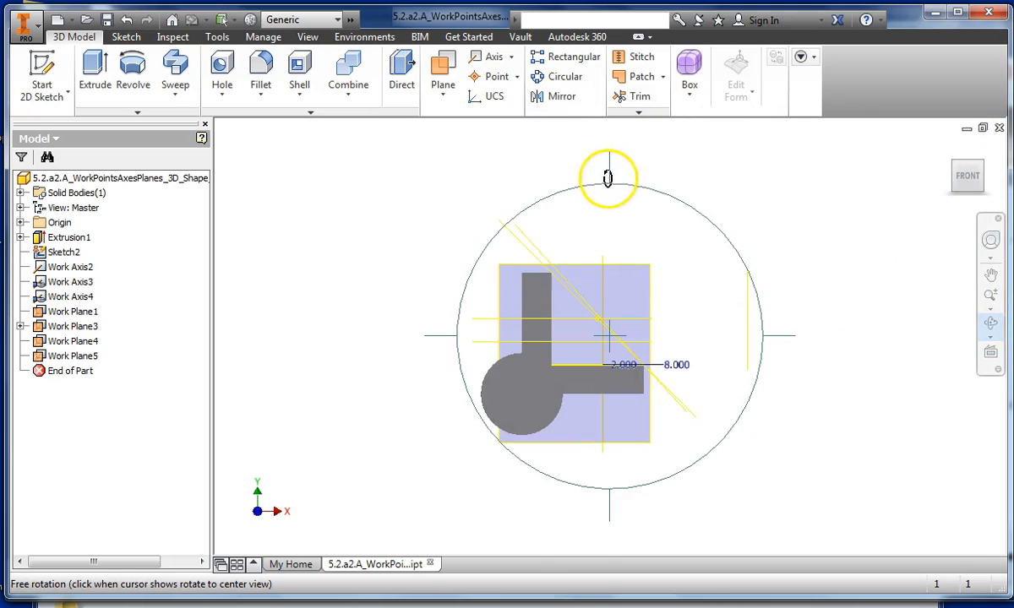
drag(604, 176, 600, 190)
drag(787, 335, 793, 337)
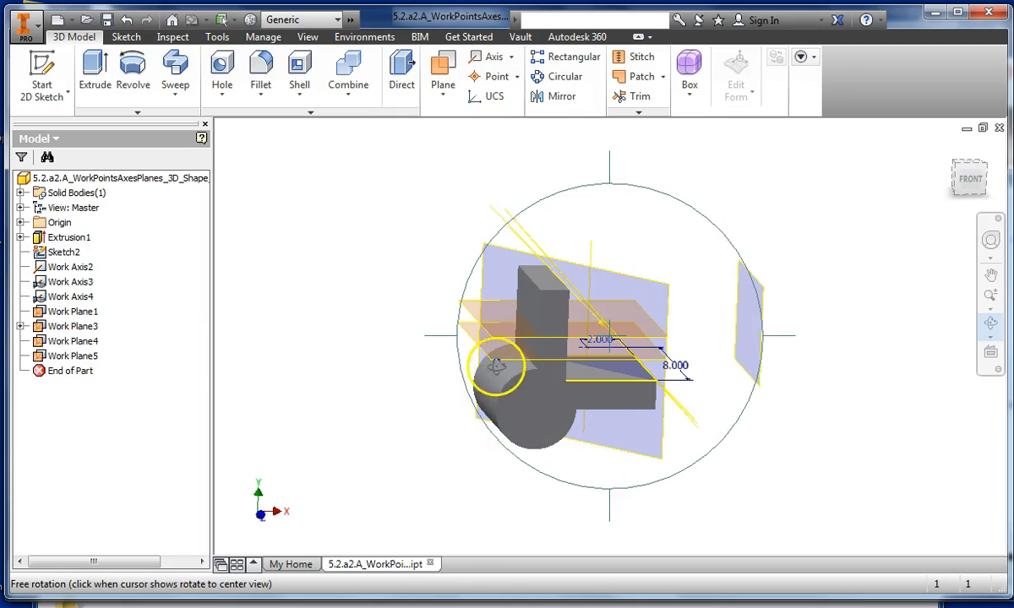
key(Escape)
click(441, 102)
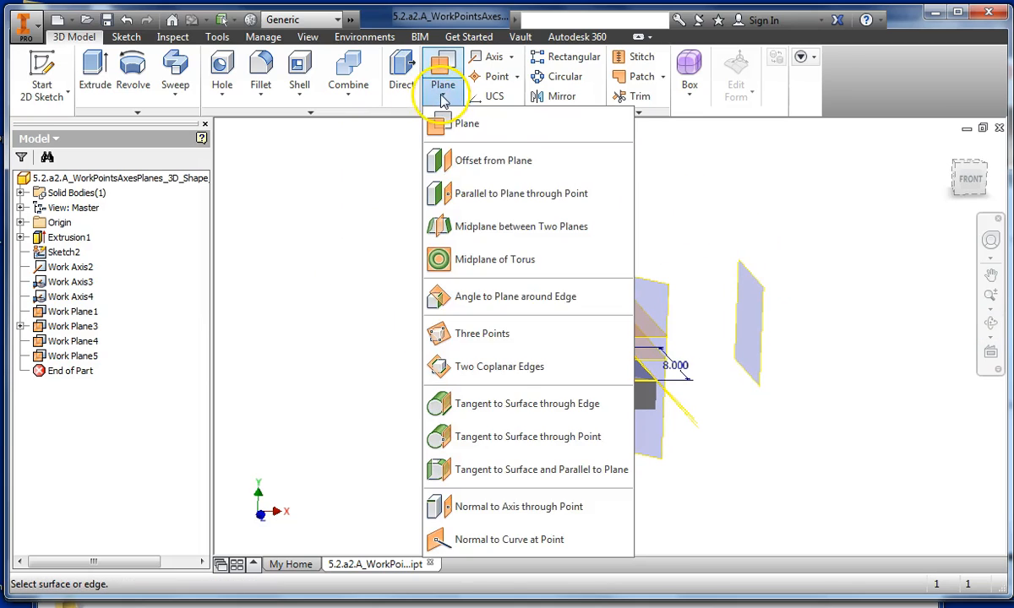
click(527, 405)
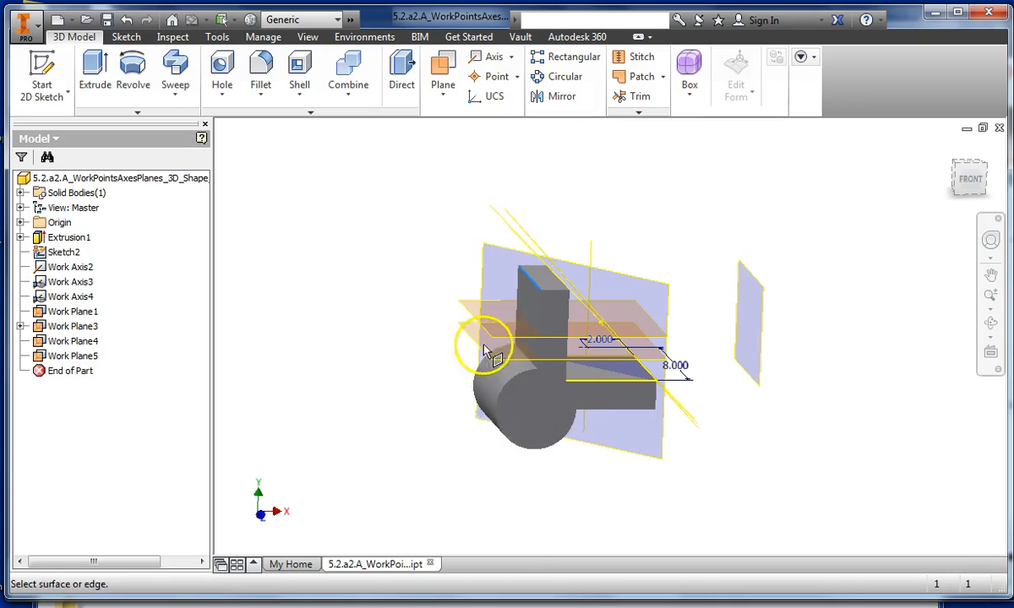
click(498, 394)
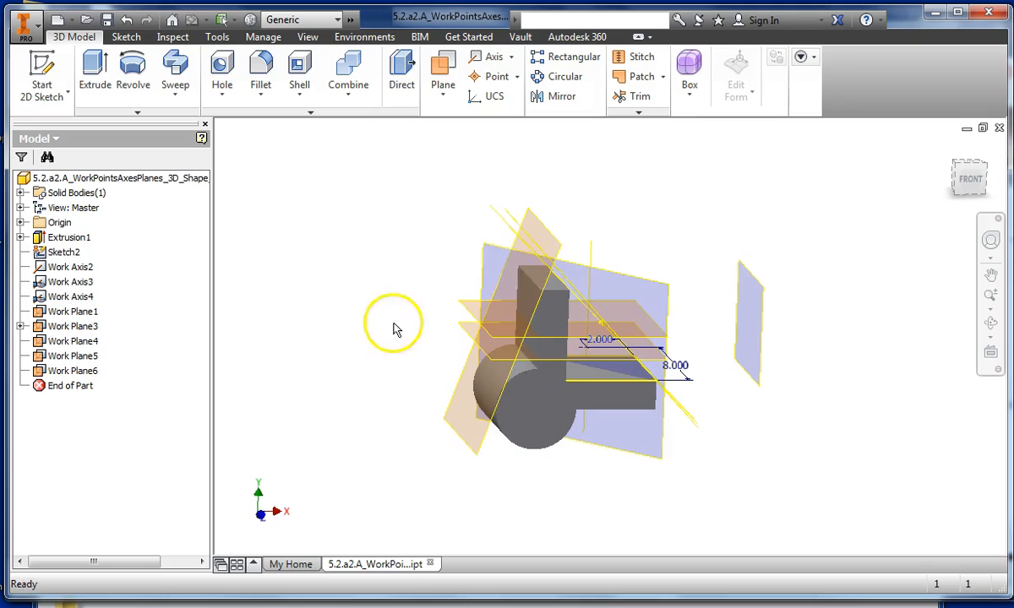
Examine from the isometric and back views how the tangent work plane touches the cylinder
click(957, 169)
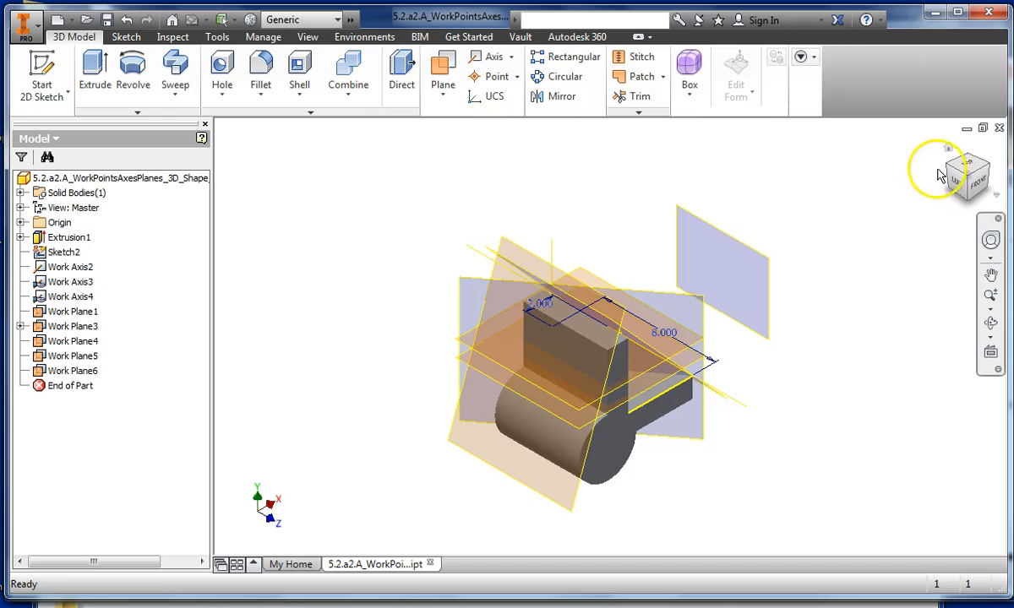
click(952, 165)
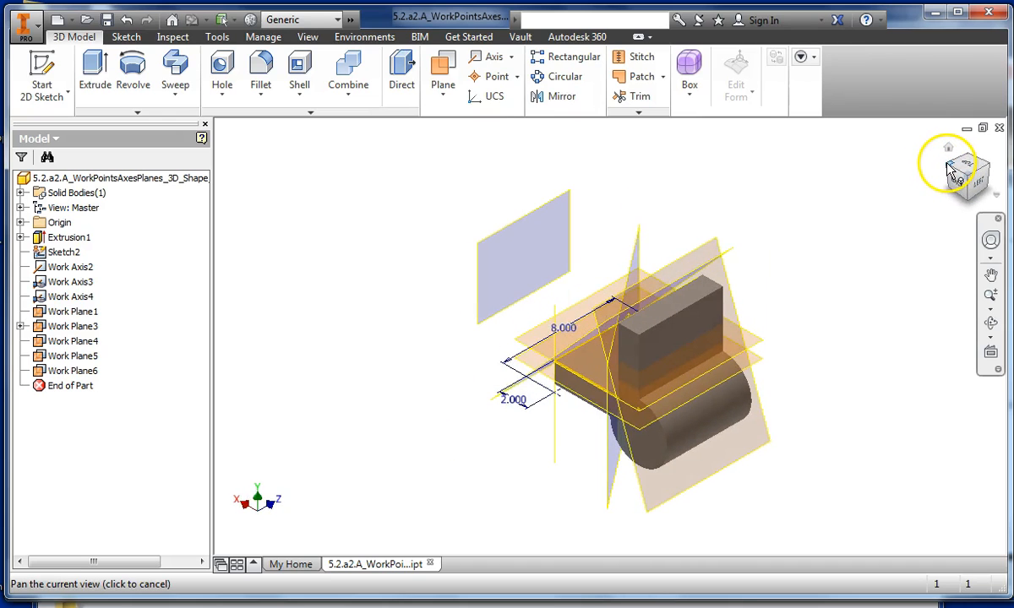
click(947, 165)
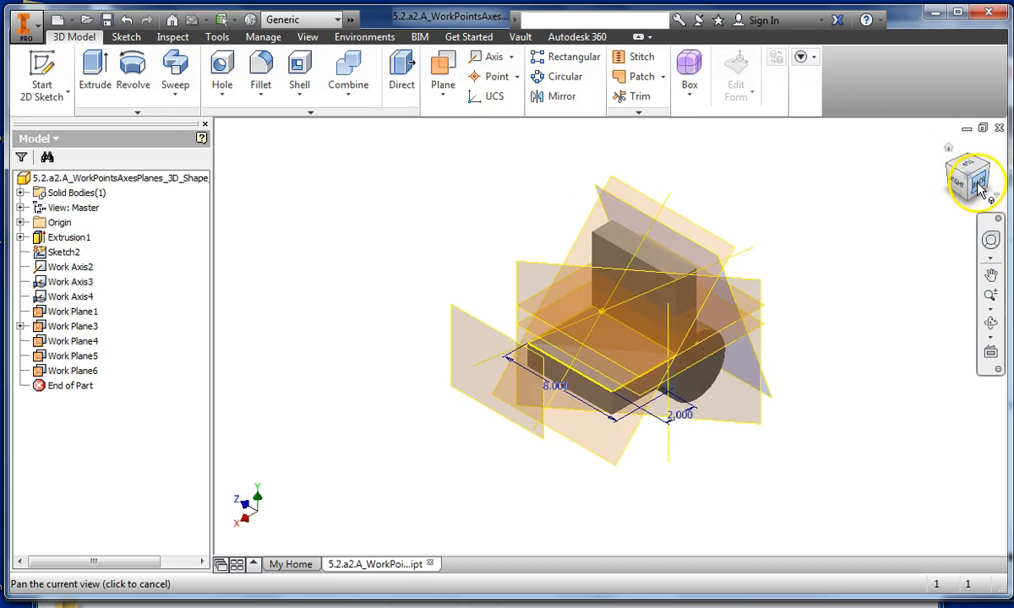
click(977, 183)
scroll(727, 392, up, 5)
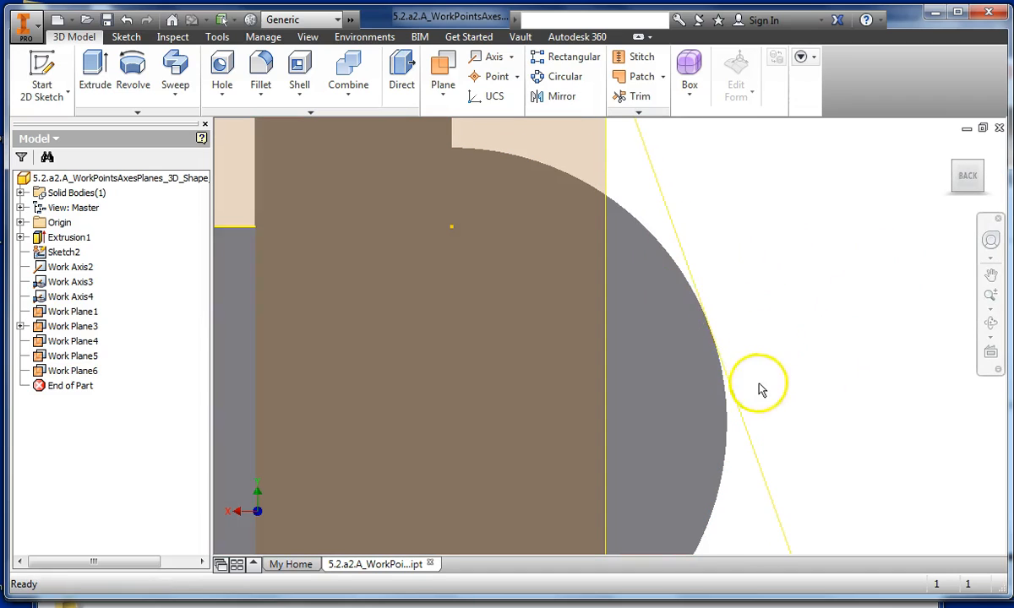
scroll(775, 296, down, 5)
mouse_move(991, 169)
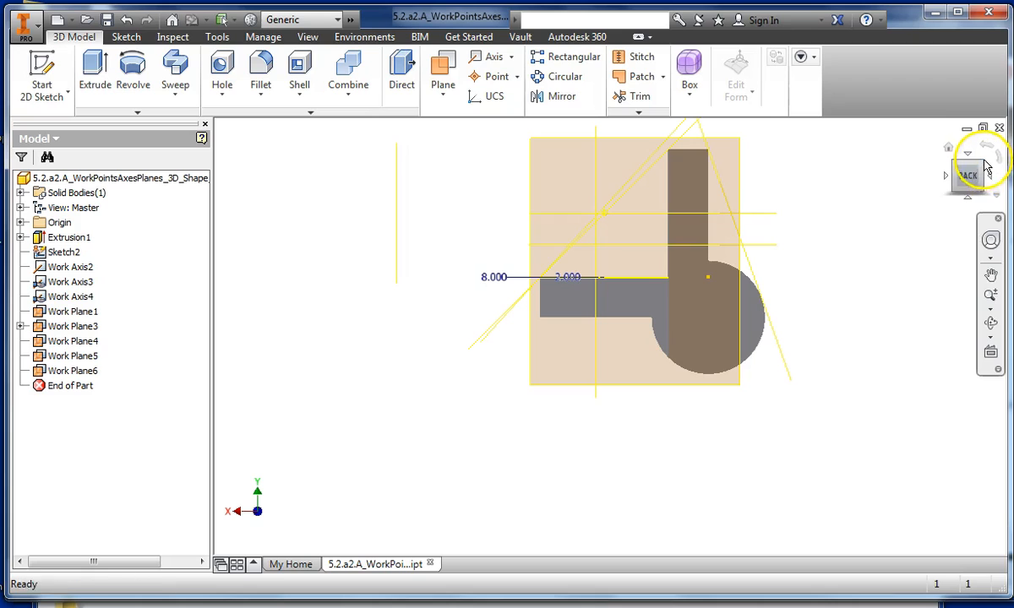
click(983, 165)
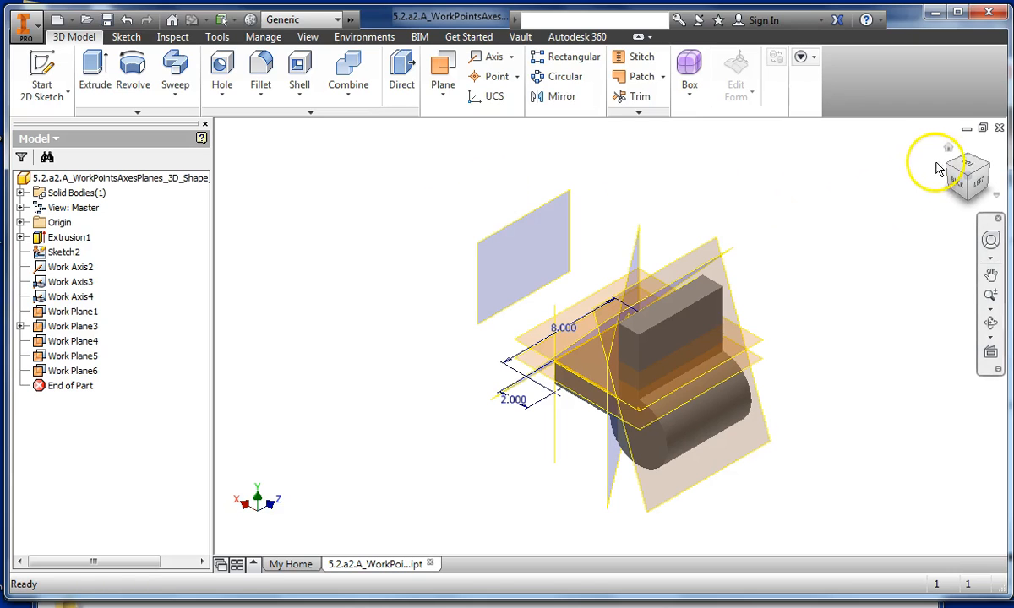
Show the part in an isometric view and capture it with all its work planes using the Snipping Tool
click(949, 154)
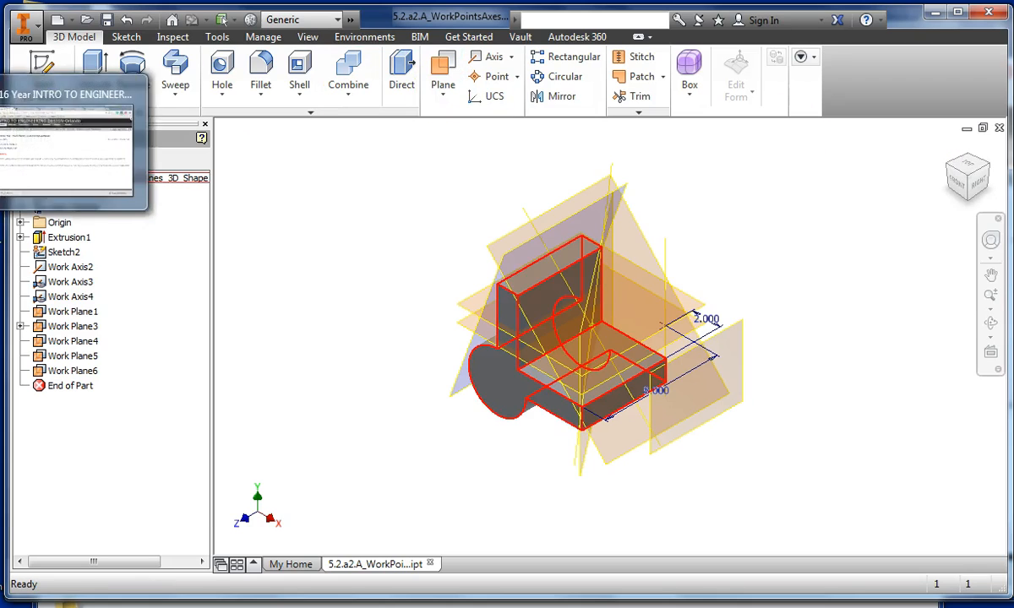
key(super)
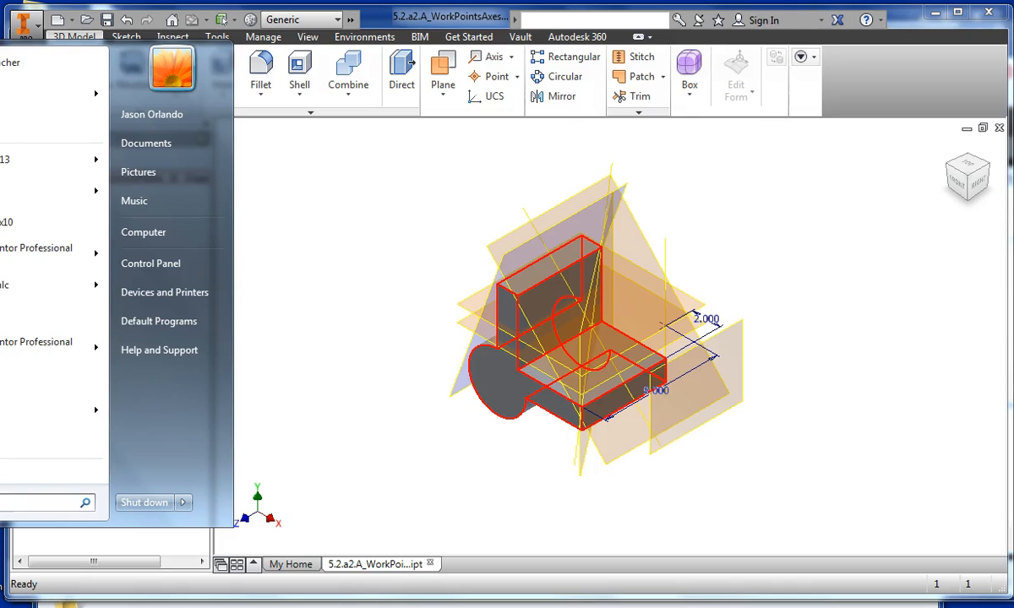
click(321, 297)
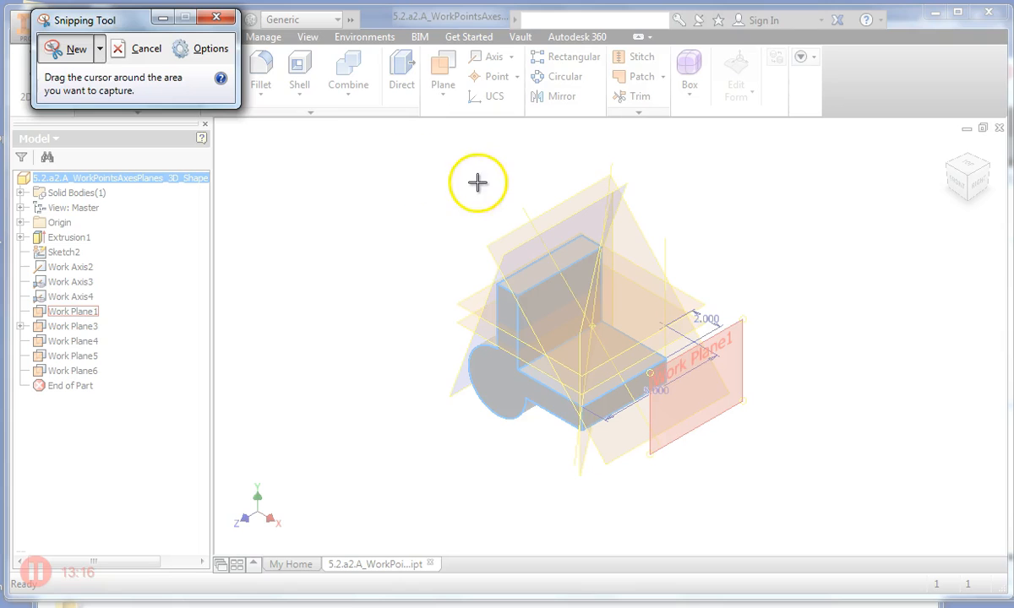
drag(384, 145, 811, 517)
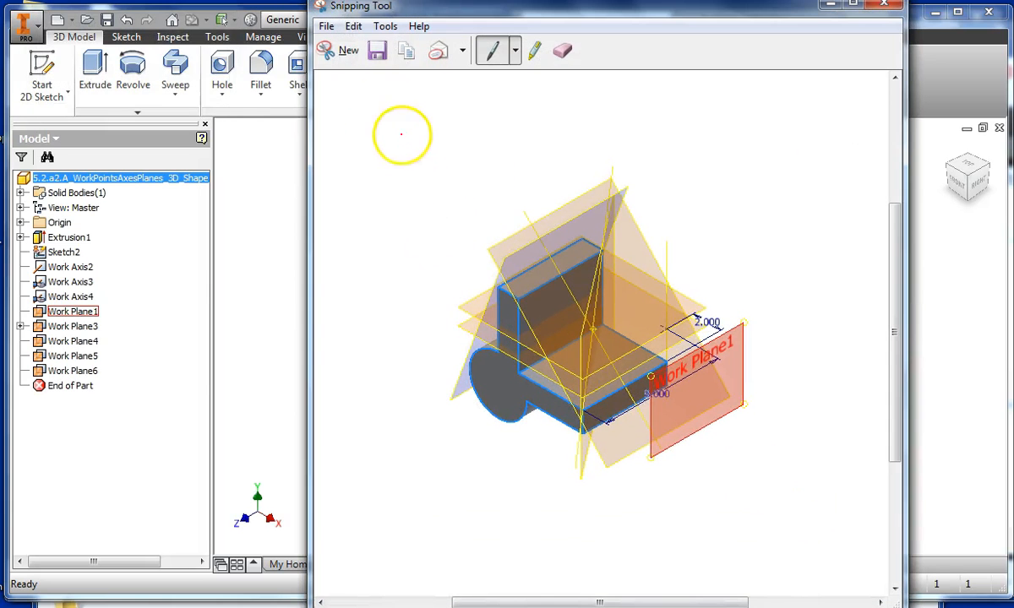
Check the Inventor Training Files folder in My Inventor Files for the saved snip, and close the Snipping Tool without saving again
click(381, 55)
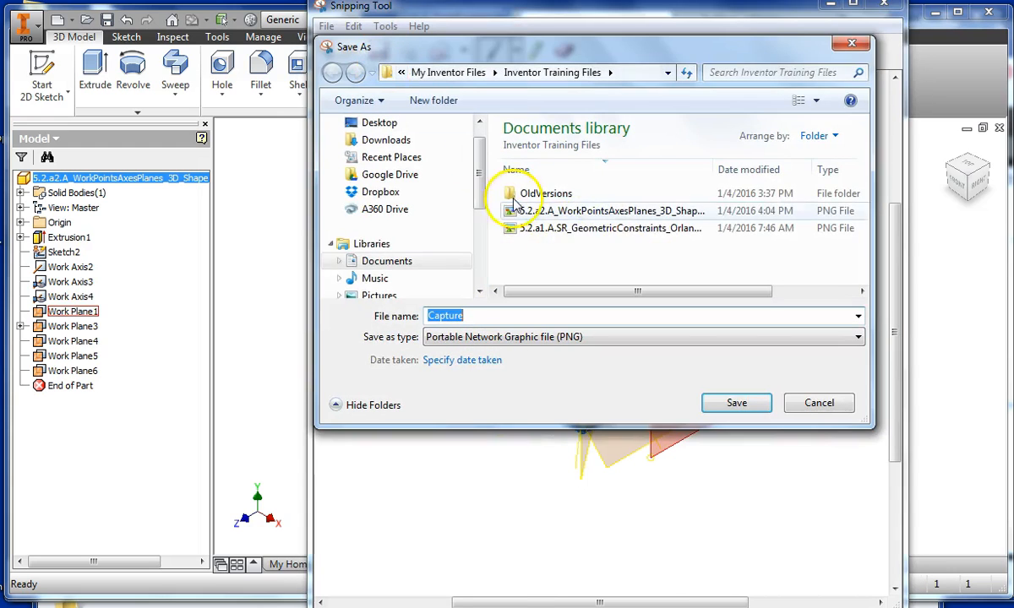
click(412, 261)
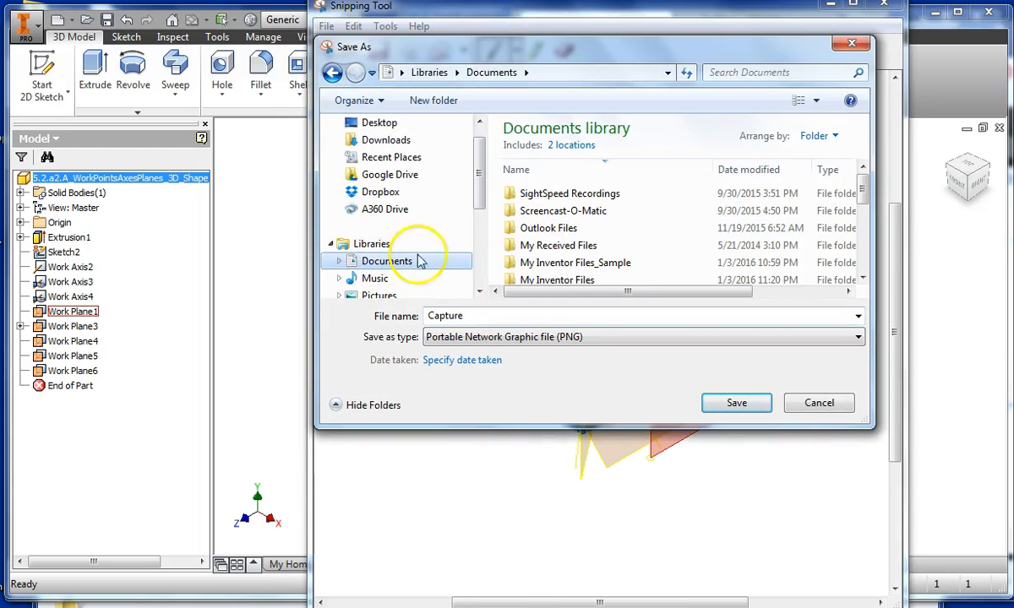
double_click(581, 281)
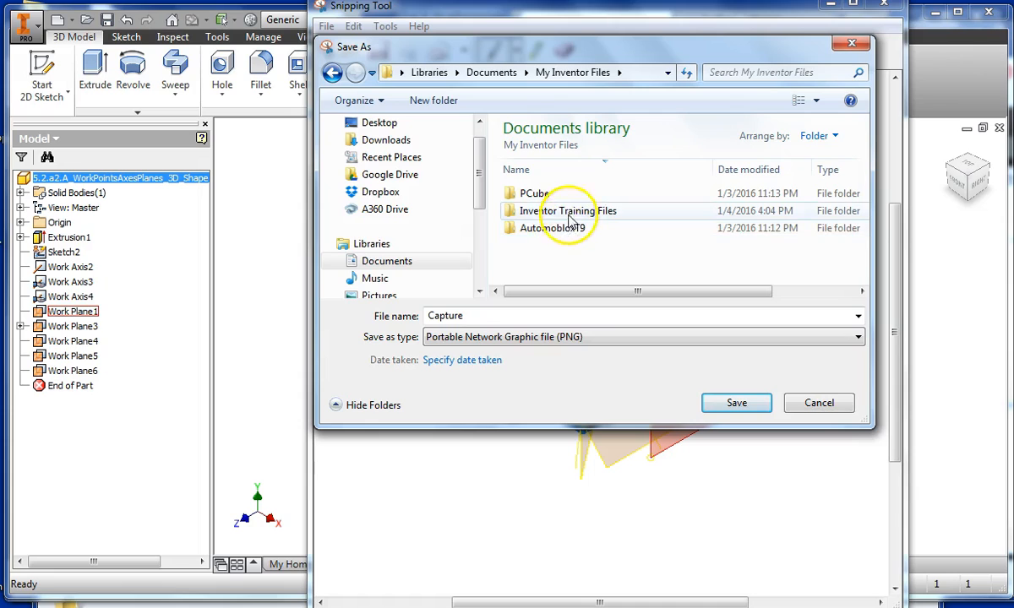
double_click(578, 216)
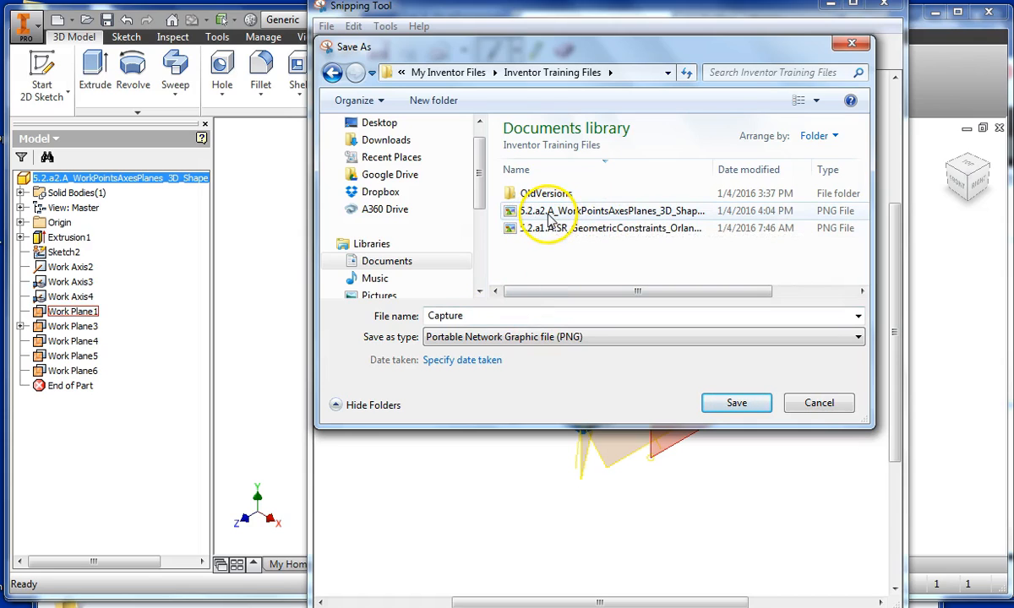
click(816, 402)
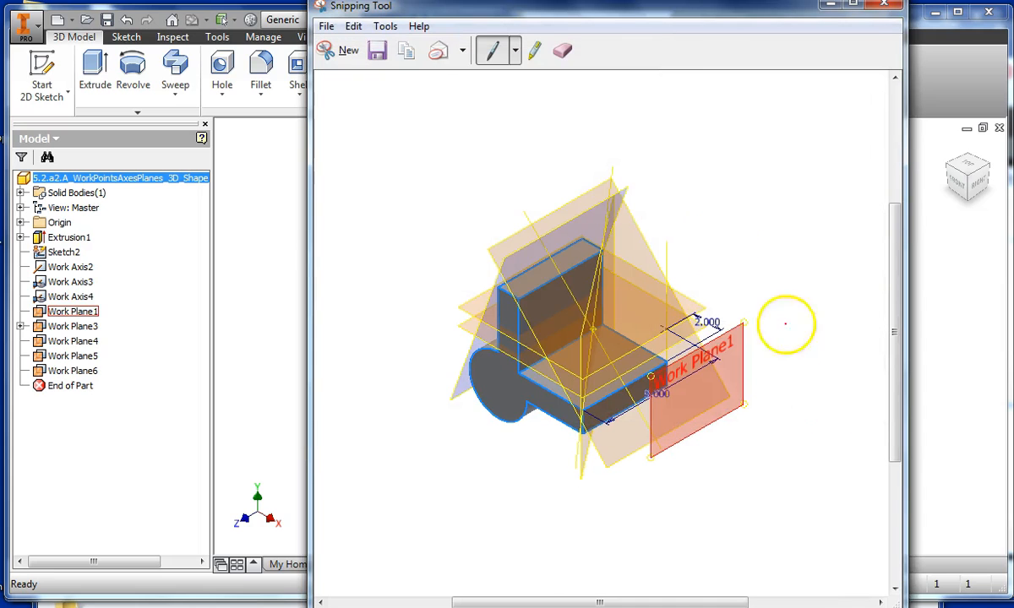
click(884, 9)
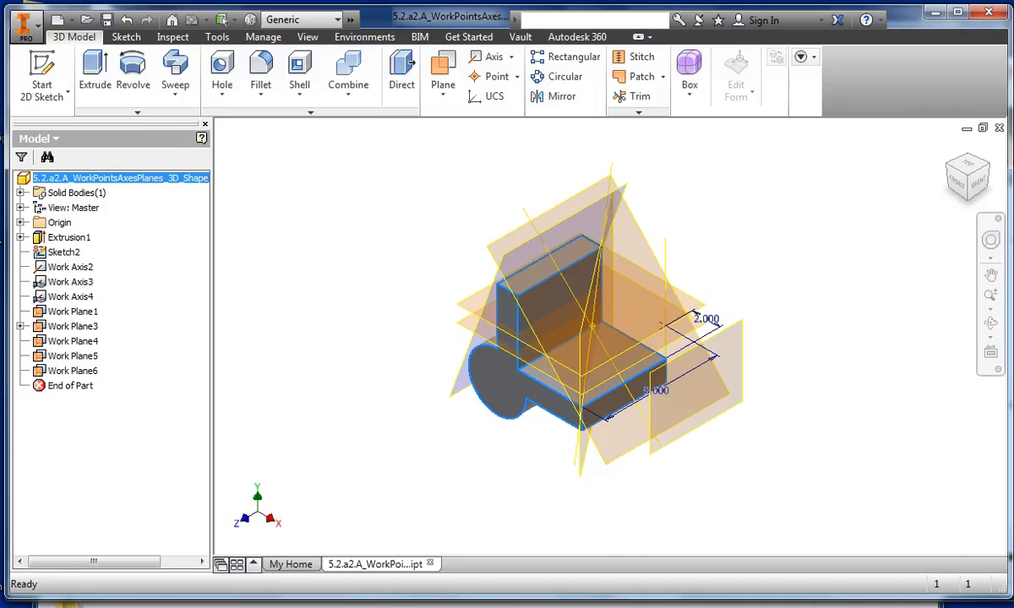
Switch to Chrome and open the 5.2.a2 Activity Practice with Work Points Axes, and Planes lesson from the 3rd Quarter Assignments
key(alt+Tab)
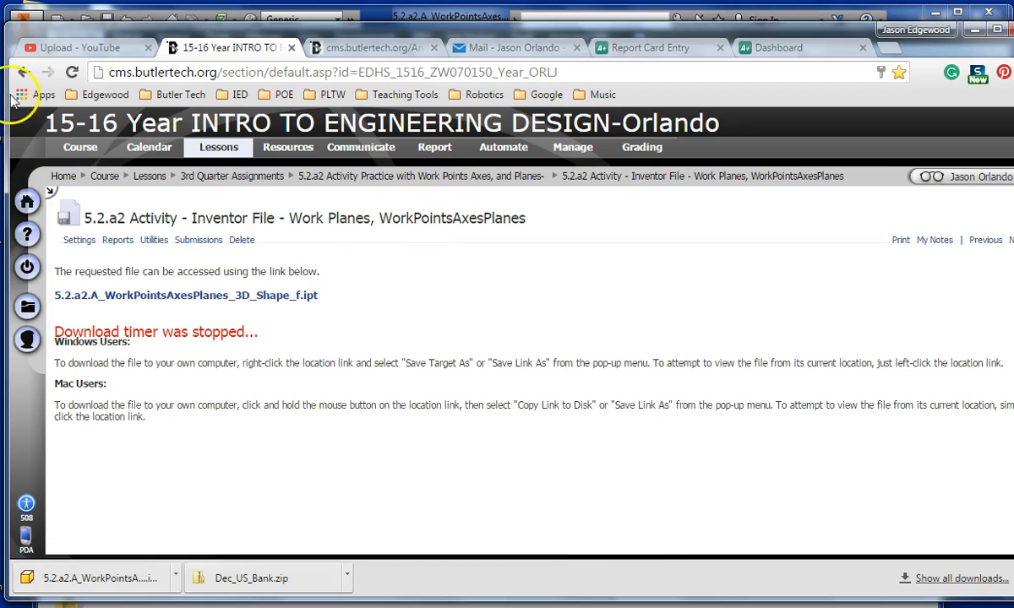
click(21, 72)
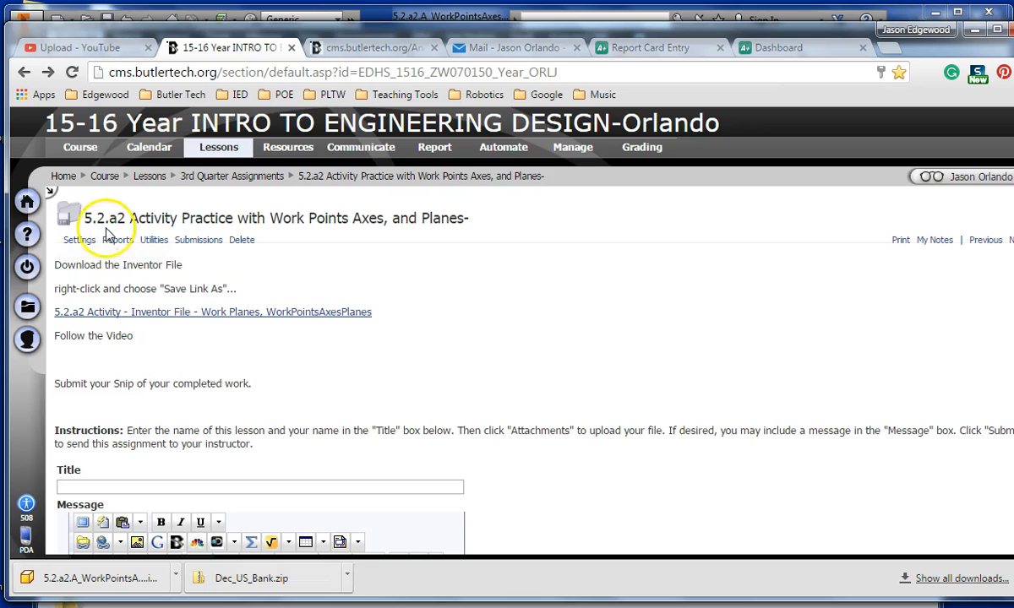
click(233, 177)
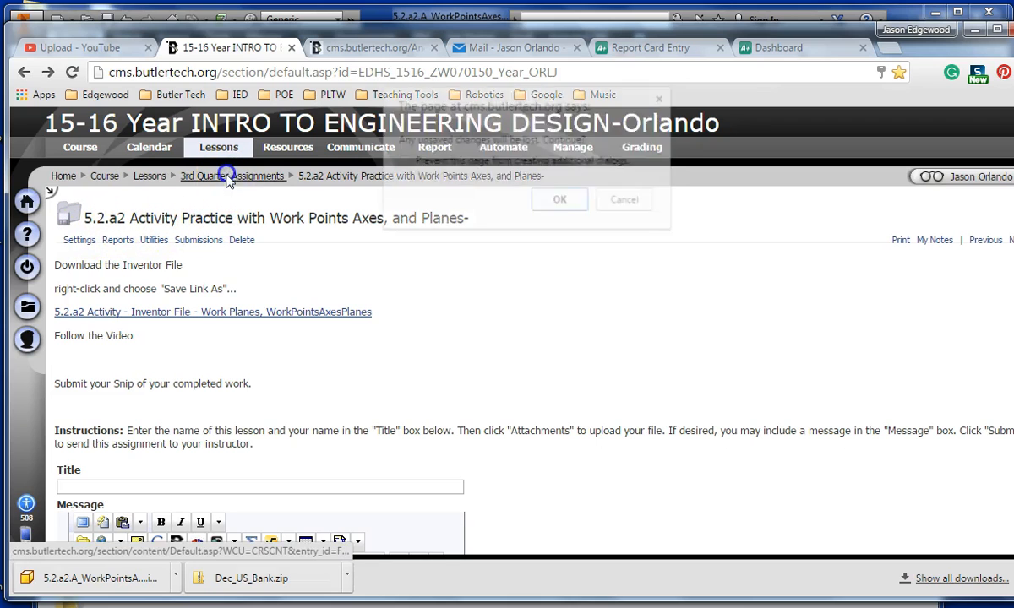
click(576, 208)
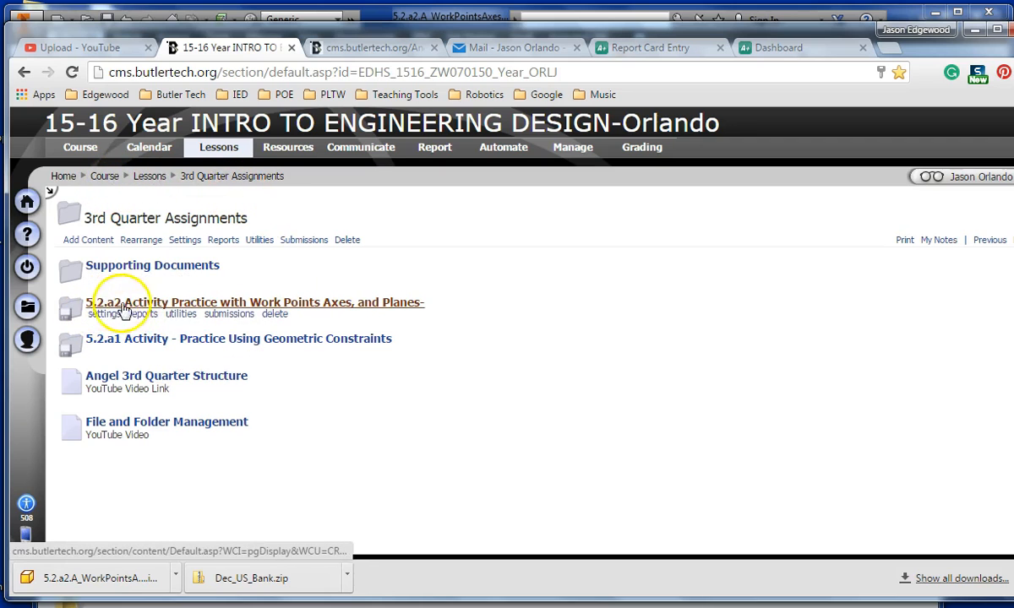
click(187, 300)
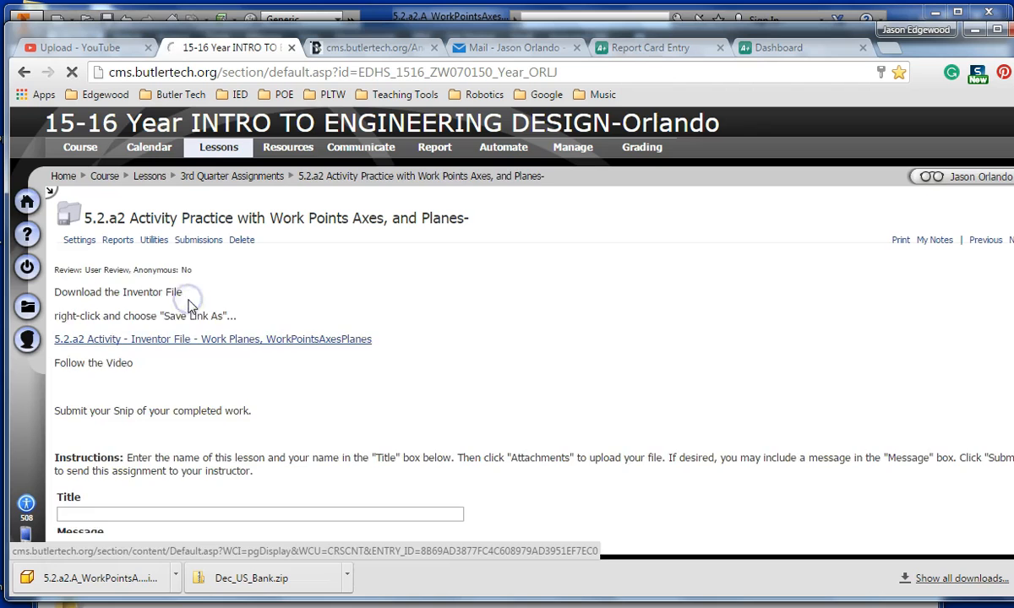
Title the assignment submission with the lesson number 5.2.a2 followed by the submitter's name
scroll(202, 312, down, 1)
scroll(143, 321, down, 2)
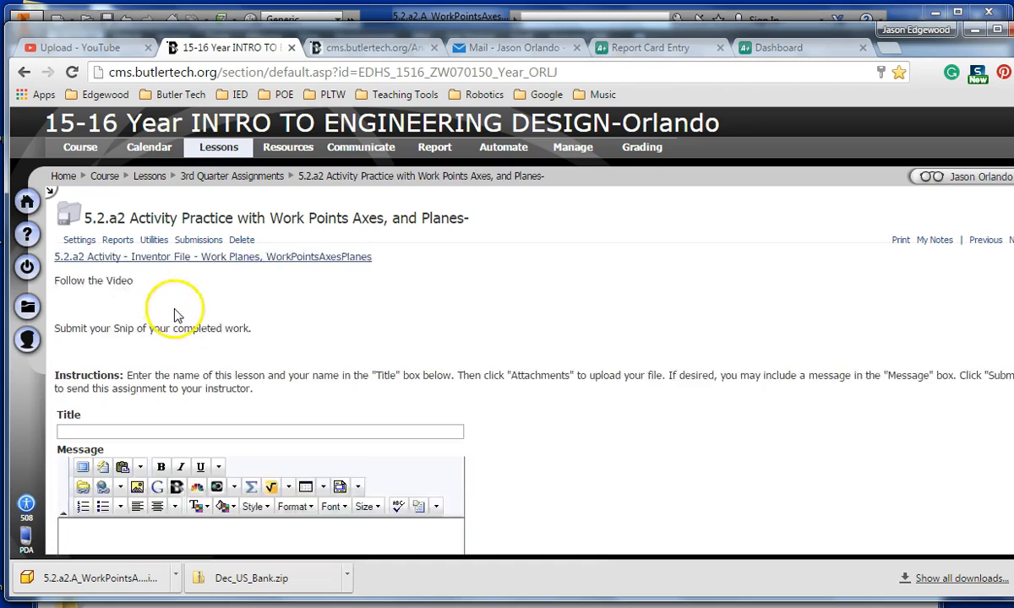
scroll(139, 409, down, 1)
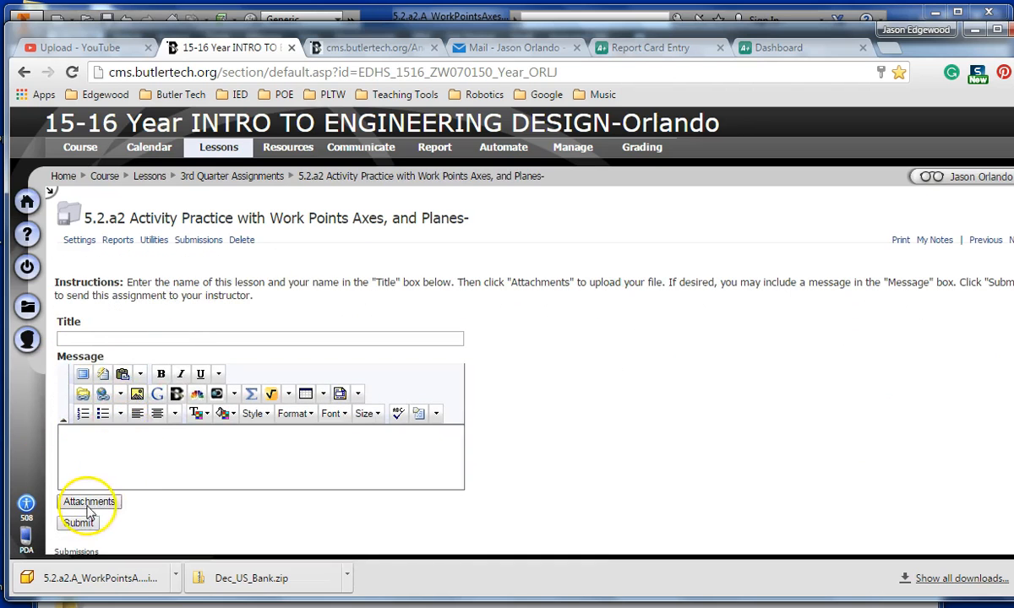
click(106, 337)
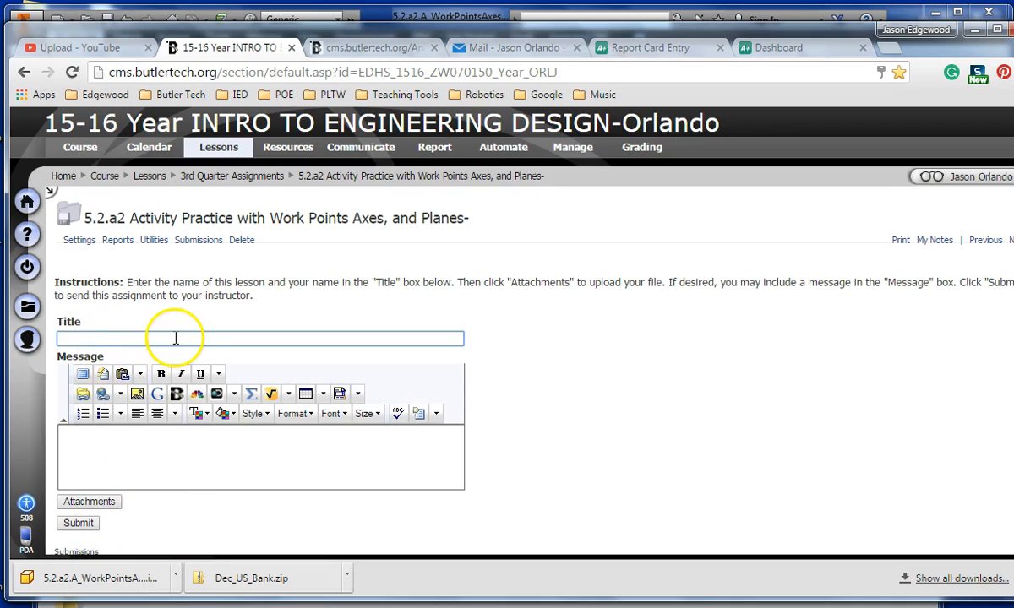
text(5.)
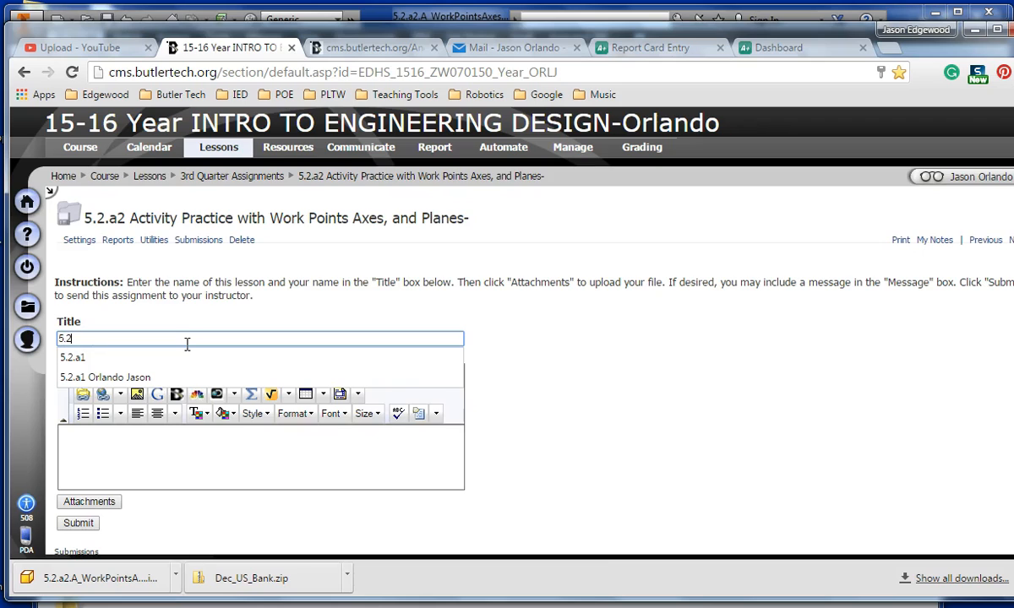
text(2.a2 Mr. O)
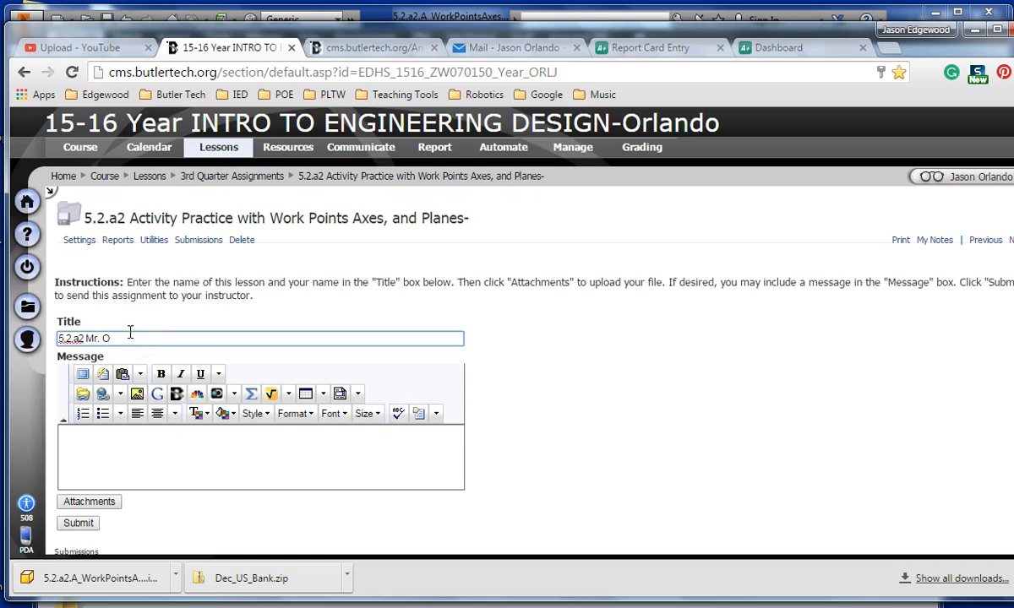
Choose the 5.2.a2.A_WorkPointsAxesPlanes_3D_Shape_f snip PNG from Documents > My Inventor Files > Inventor Training Files as the submission's attachment
click(100, 504)
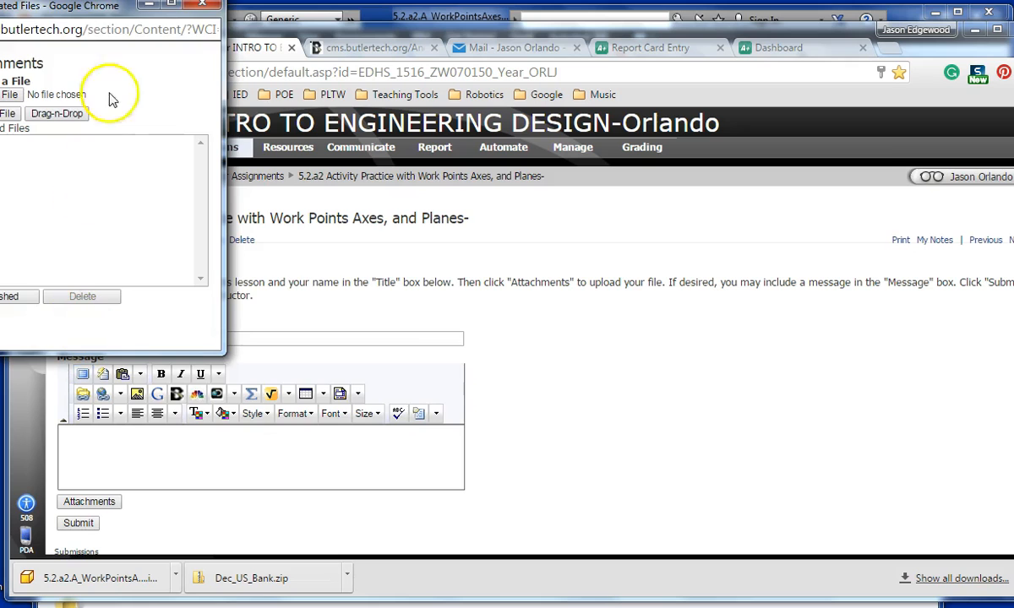
drag(111, 9, 301, 130)
click(196, 219)
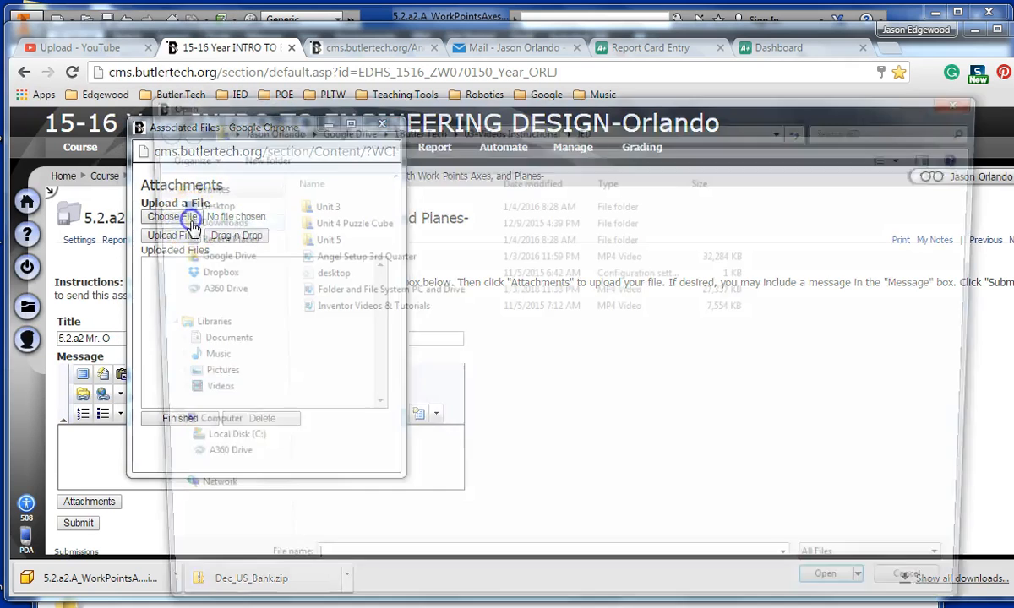
click(203, 342)
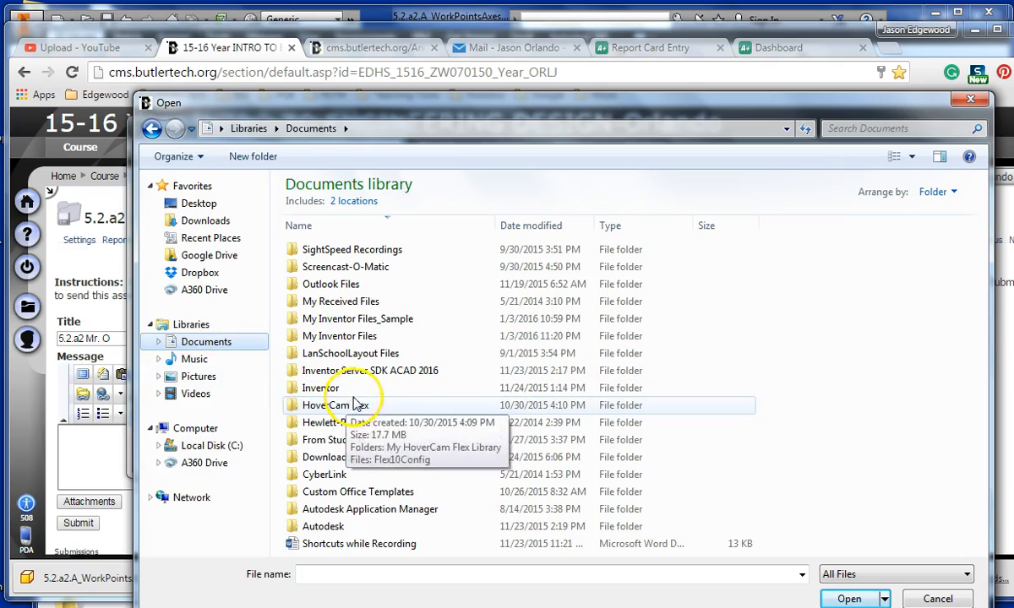
double_click(331, 336)
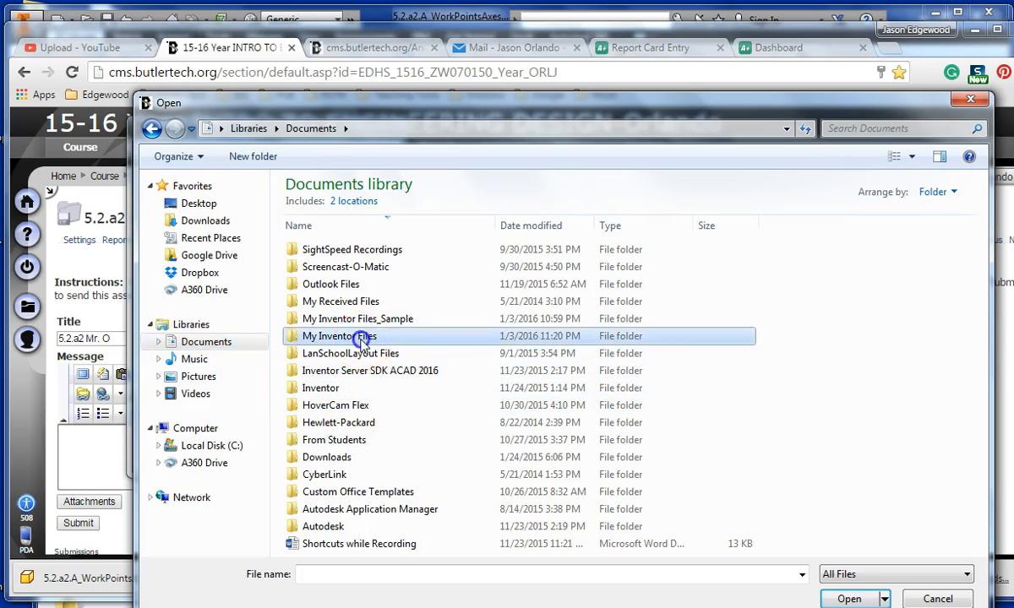
double_click(360, 268)
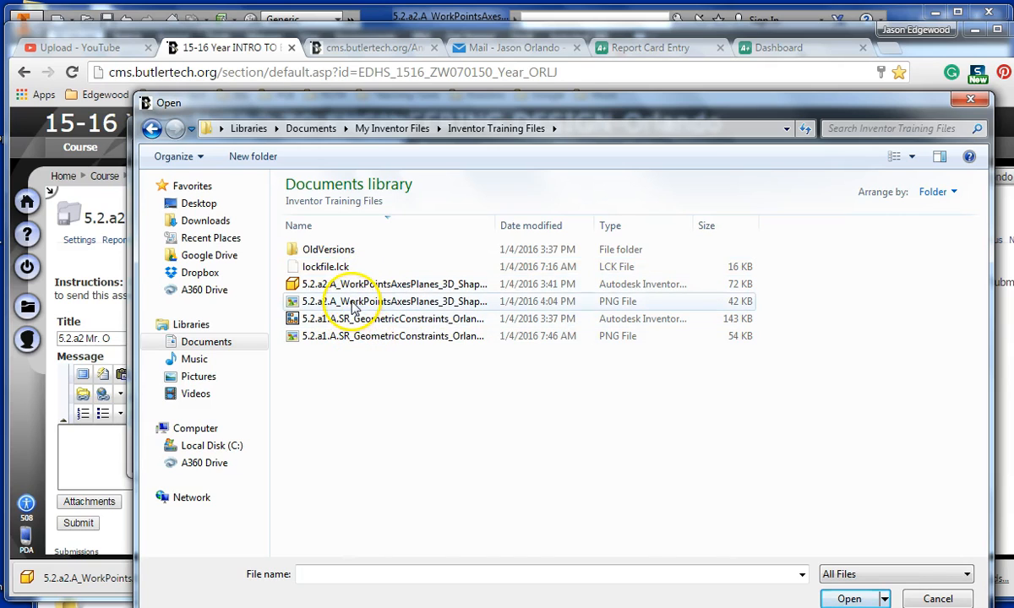
click(355, 306)
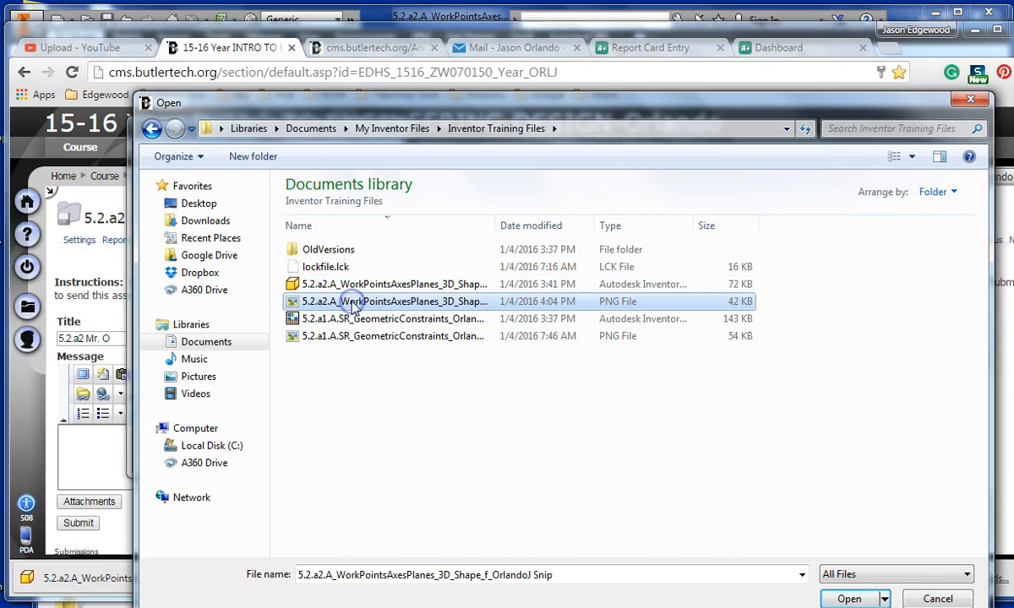
click(851, 599)
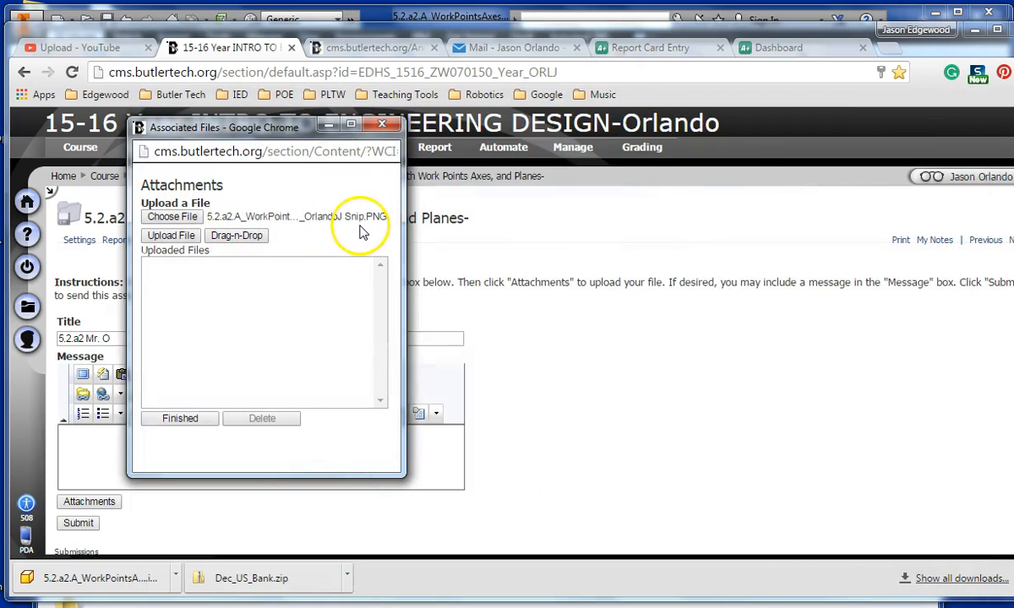
Upload the chosen snip PNG to the submission and finish the attachments
click(186, 239)
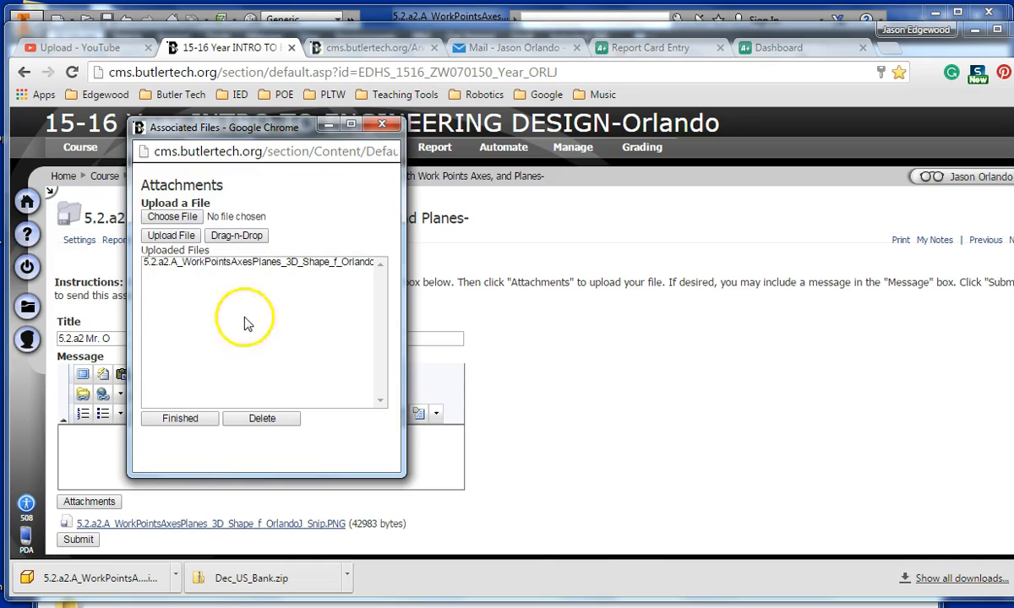
click(180, 419)
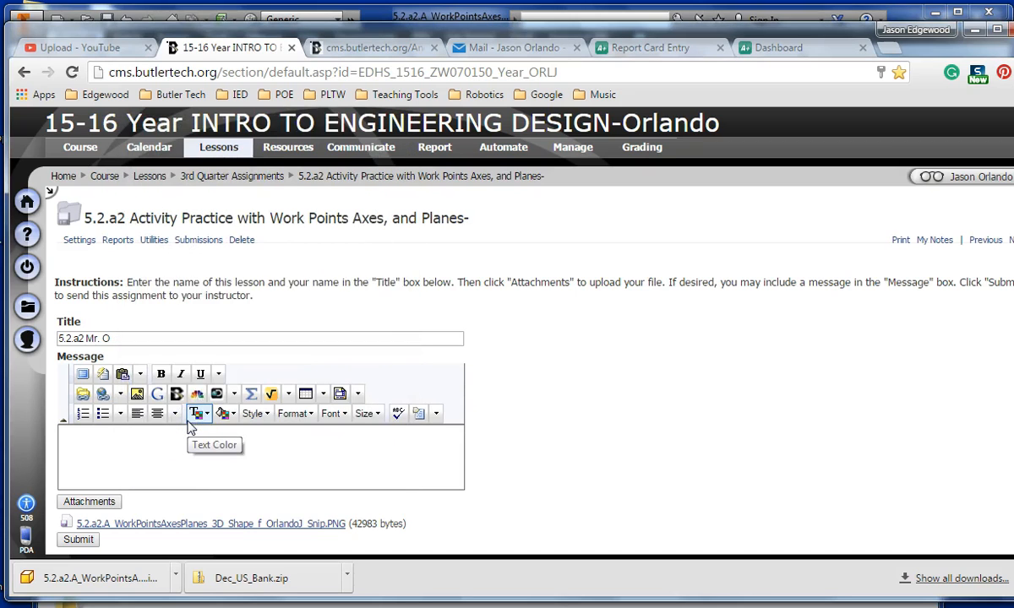
scroll(189, 430, down, 1)
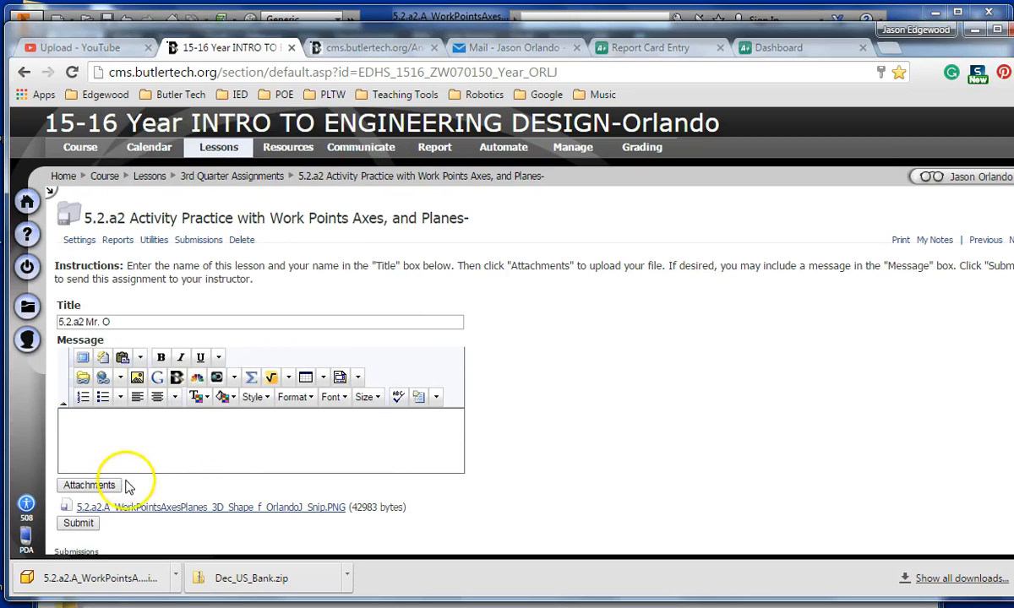